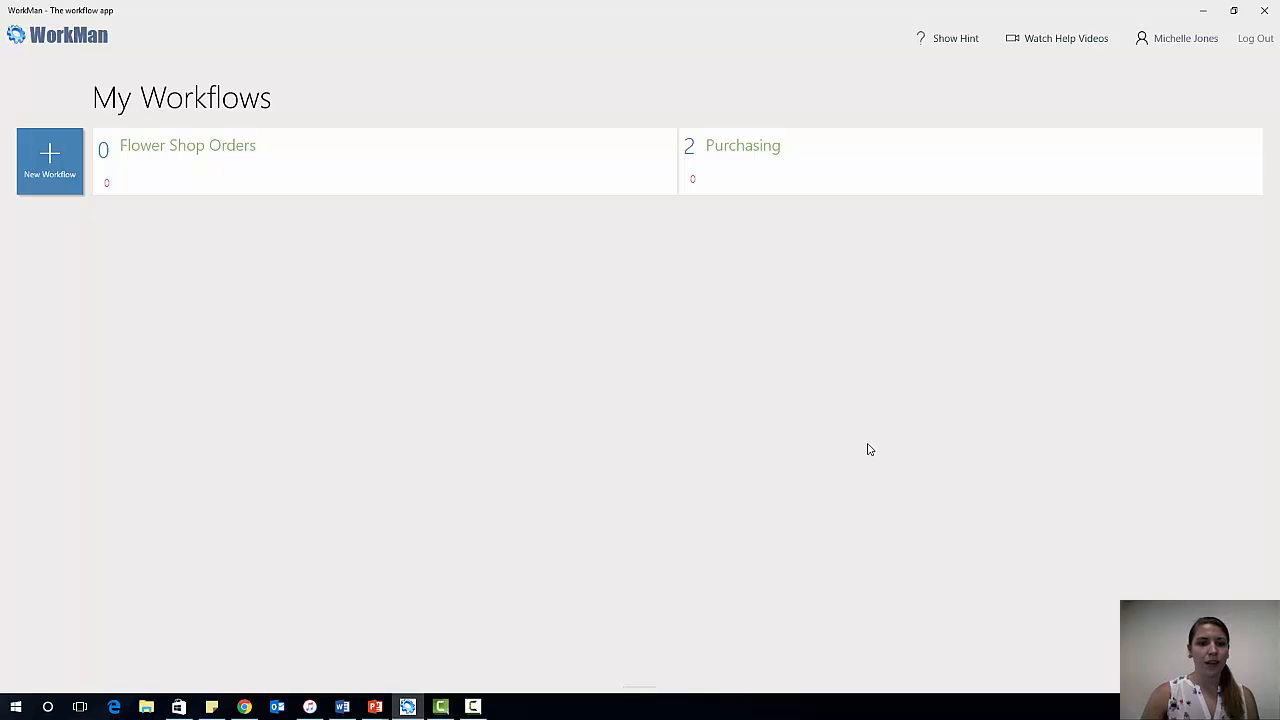
# - Open the Purchasing workflow for editing and open the form attached to its START node
pyautogui.hotkey('alt', 'Tab')
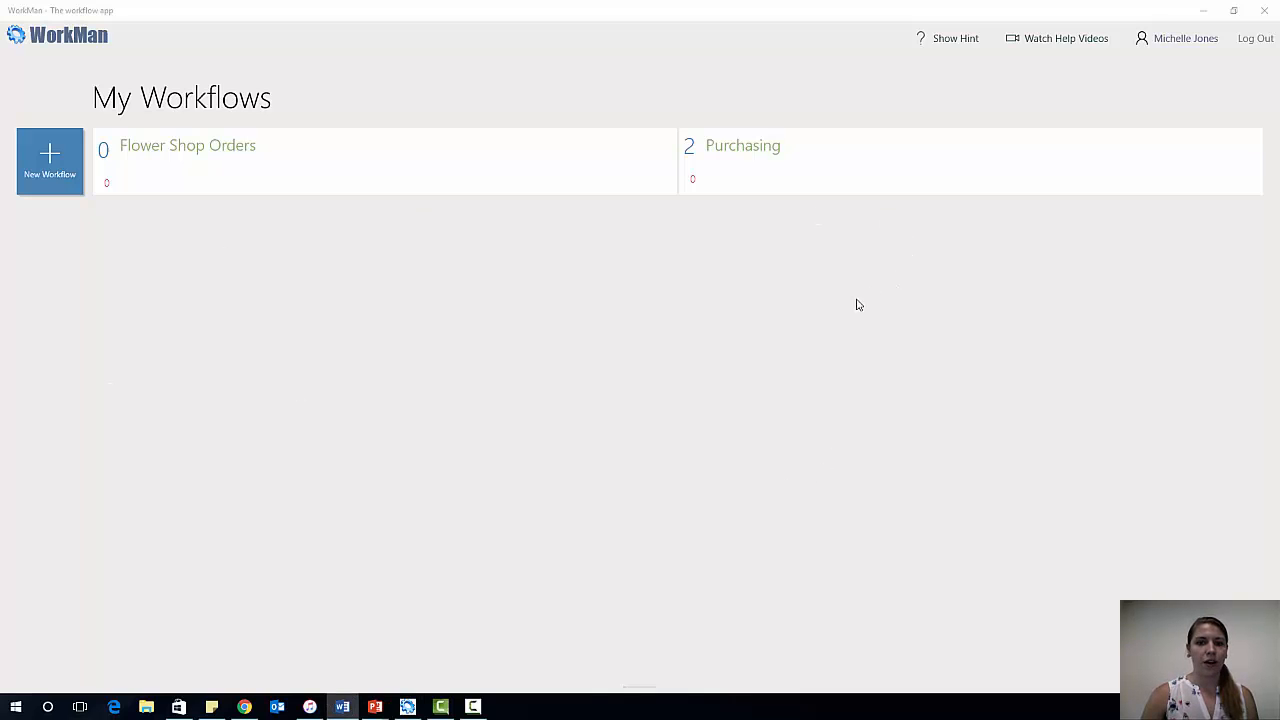
pyautogui.click(780, 173)
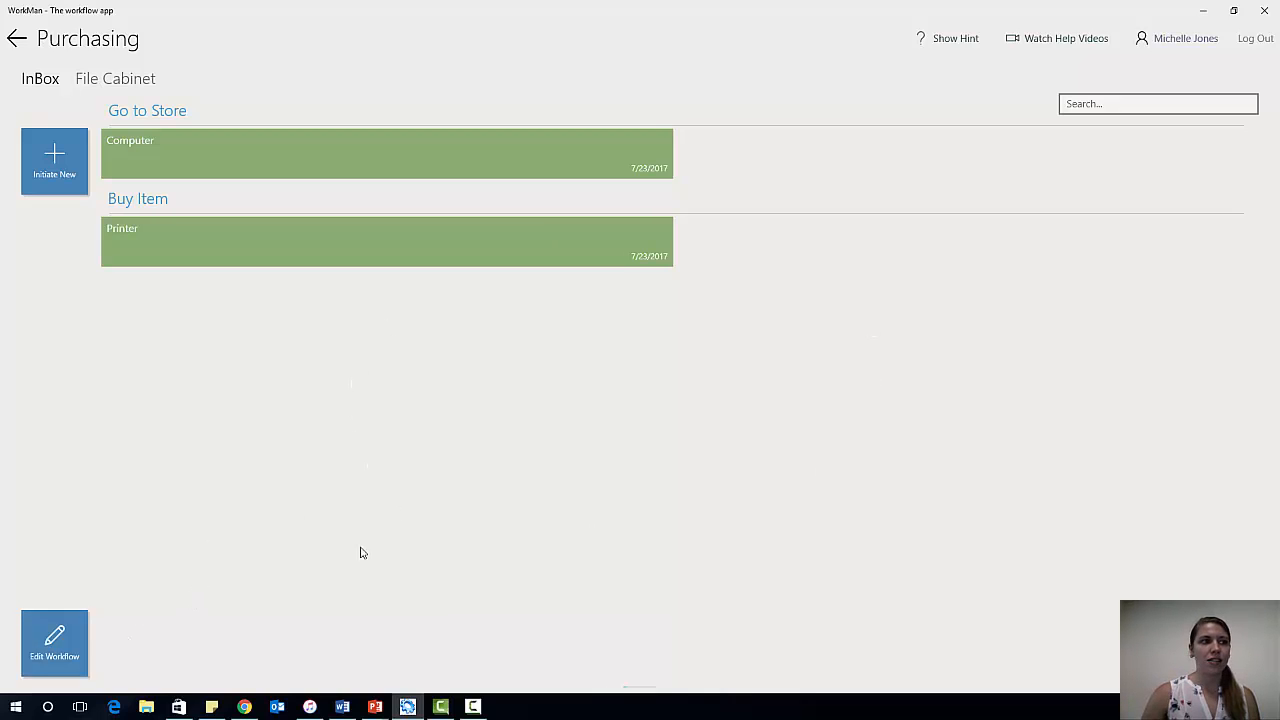
pyautogui.click(67, 643)
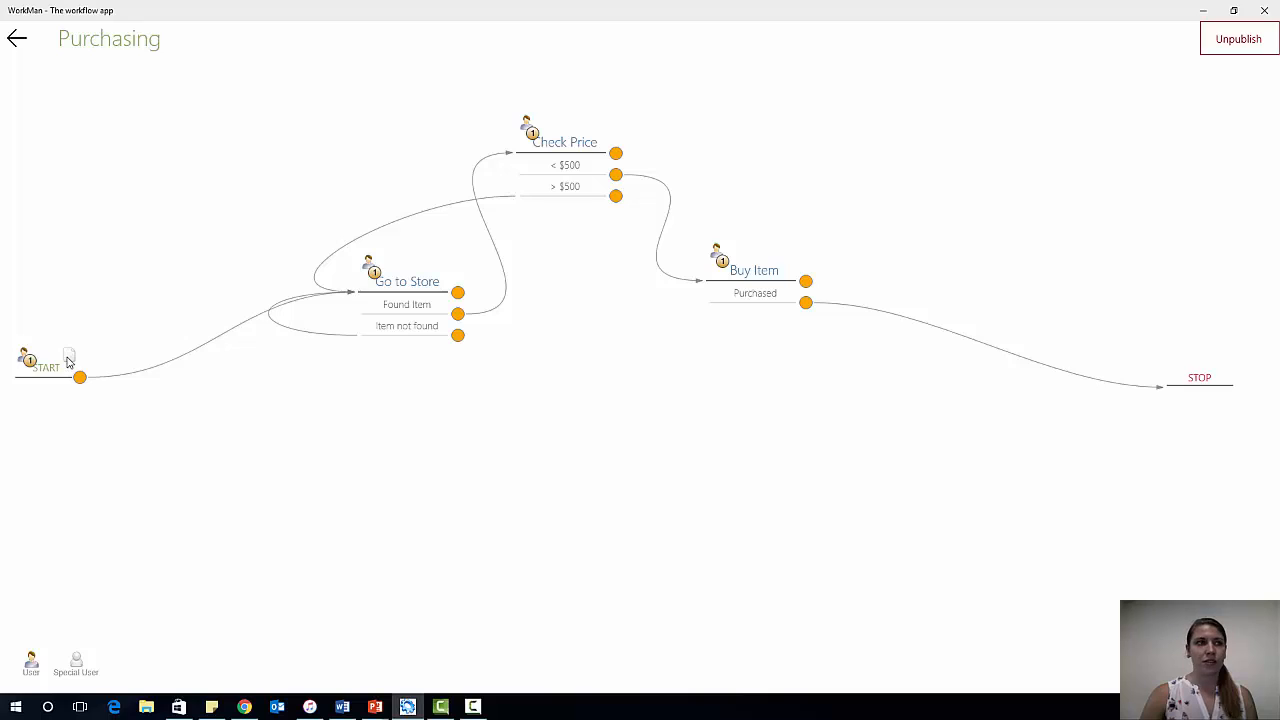
pyautogui.click(68, 358)
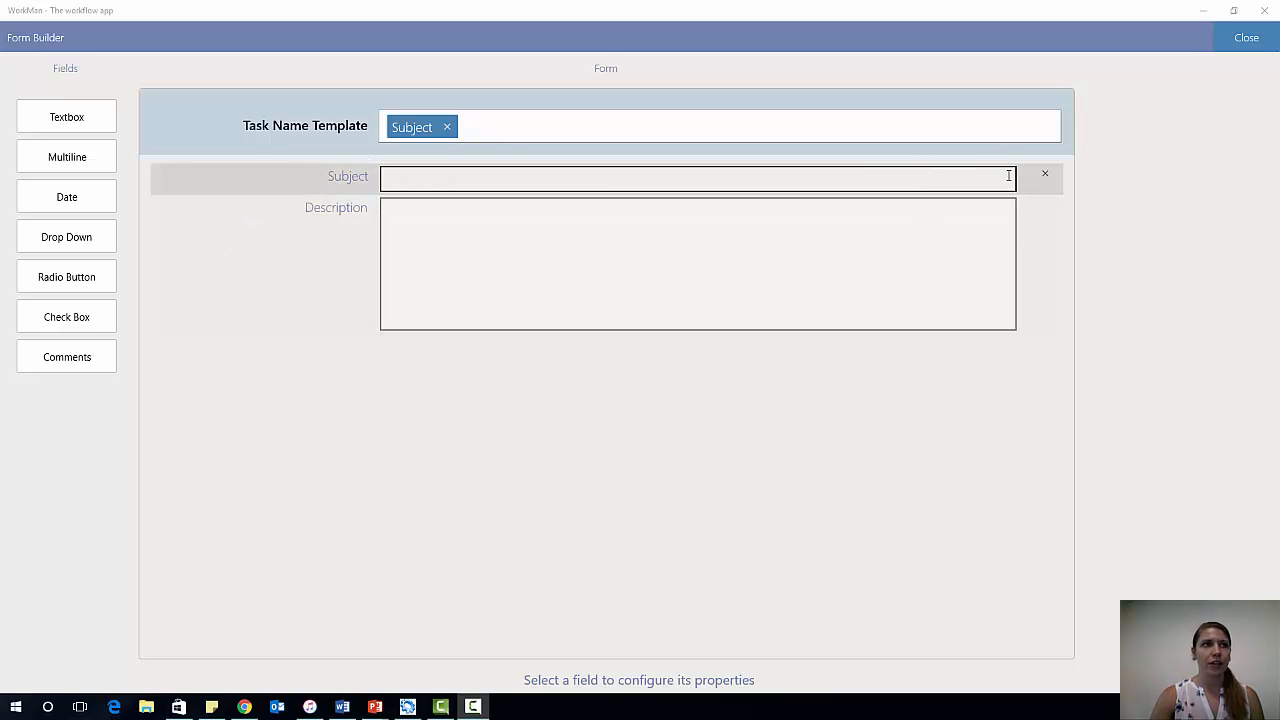
# - Delete the Subject and Description fields from the form
pyautogui.click(1045, 175)
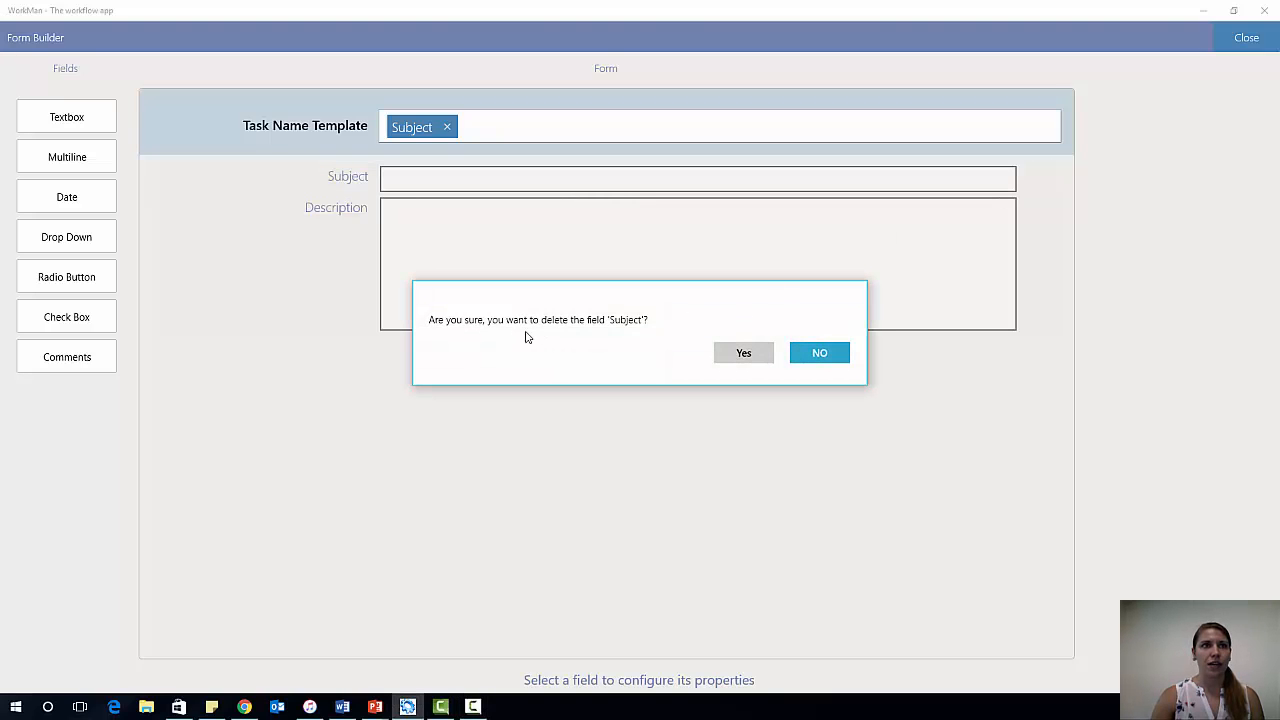
pyautogui.click(744, 355)
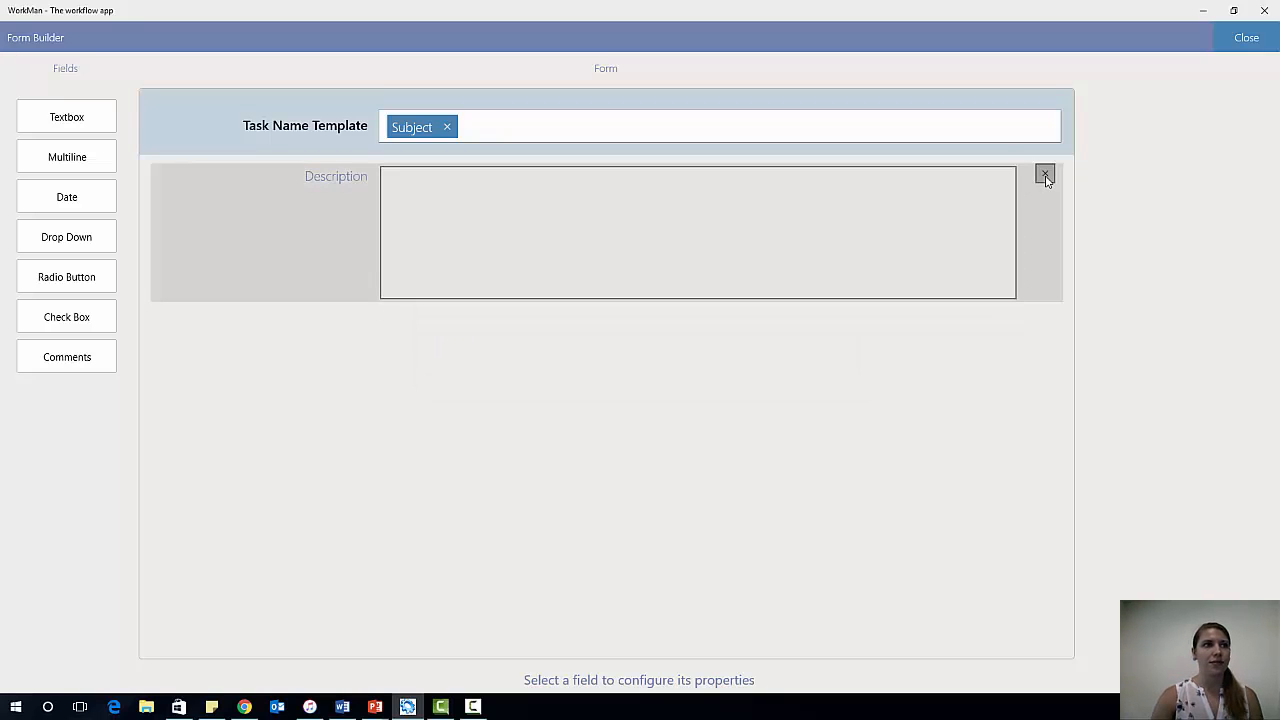
pyautogui.click(1045, 174)
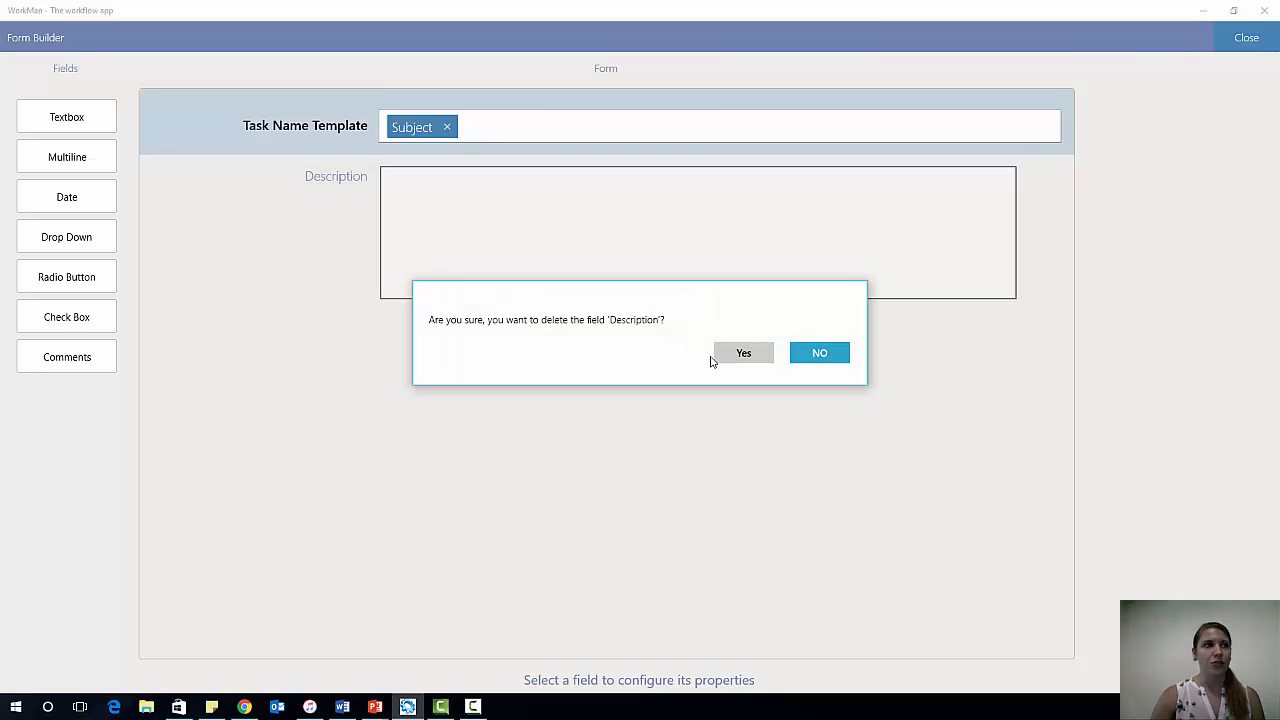
pyautogui.click(738, 356)
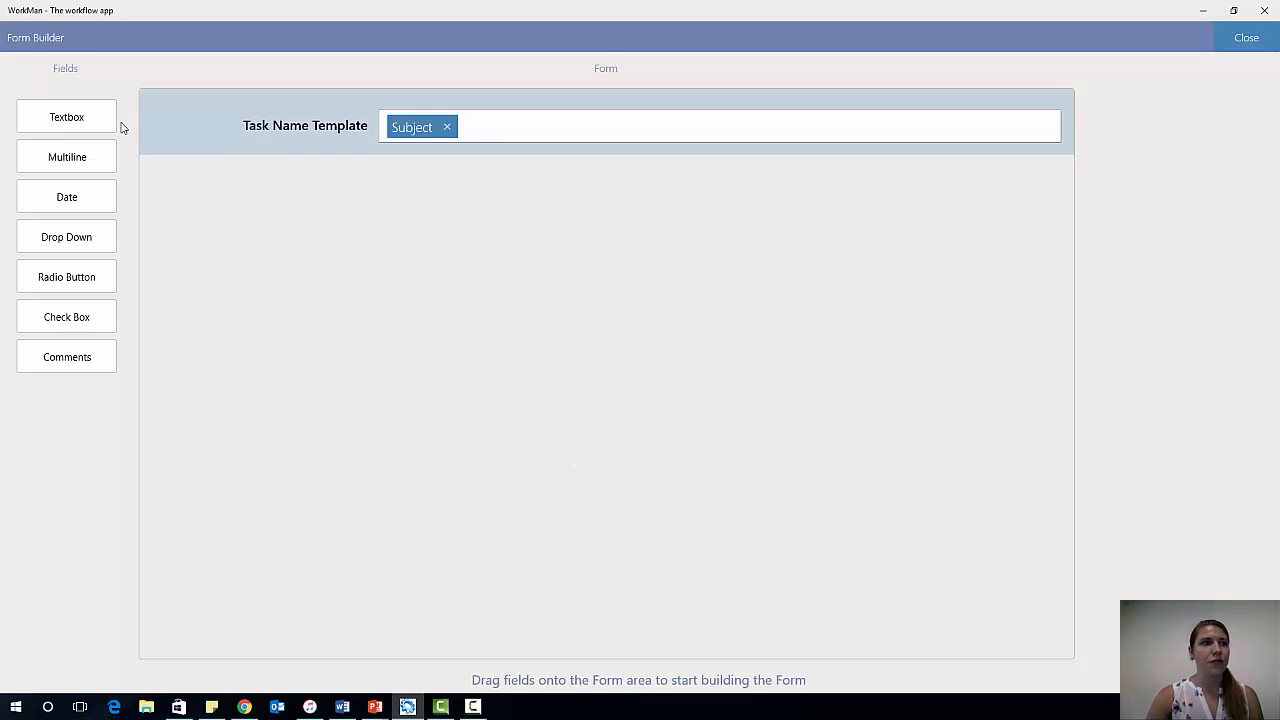
# - Add a Textbox field to the form, name it "Name" and make it required
pyautogui.moveTo(79, 122); pyautogui.dragTo(444, 221)
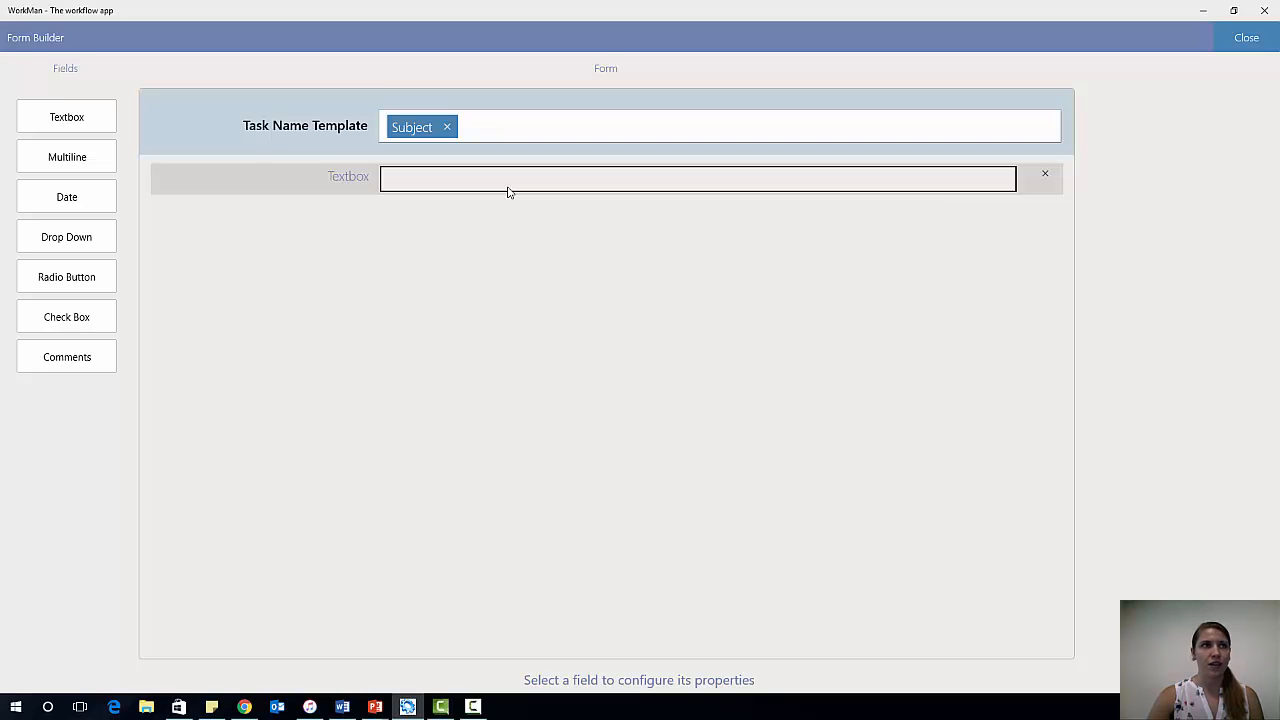
pyautogui.click(310, 183)
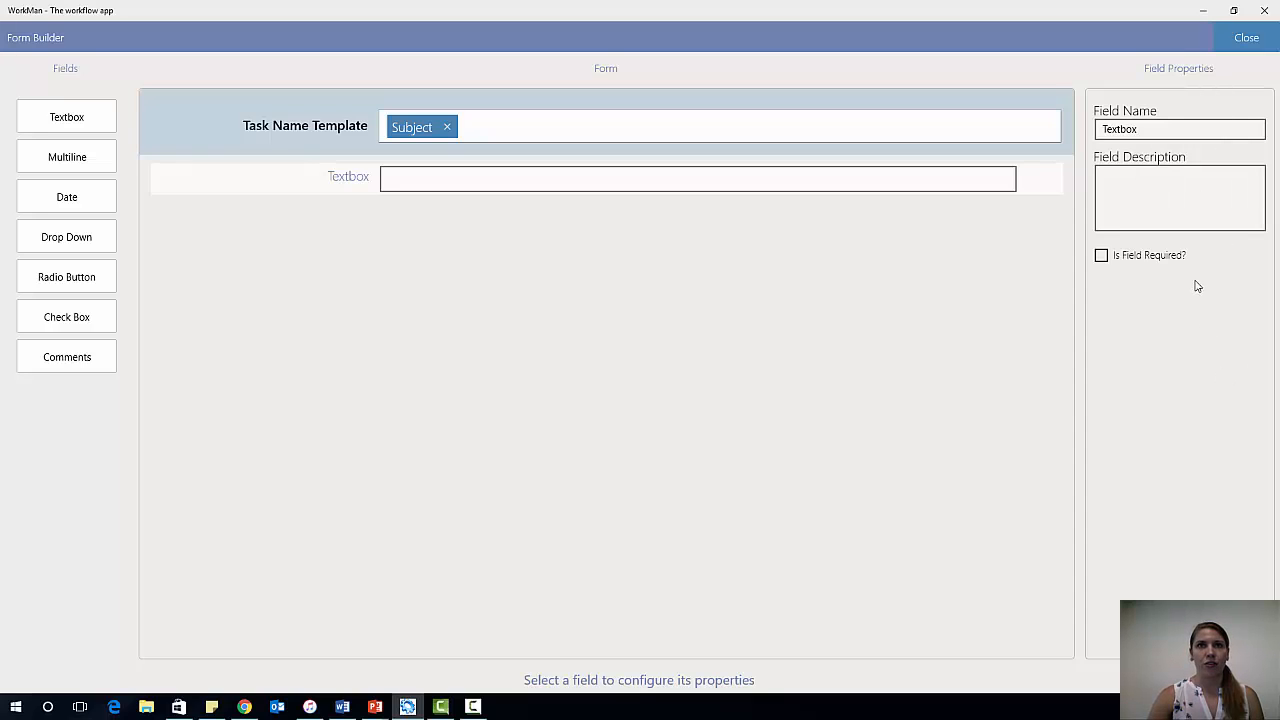
pyautogui.doubleClick(1139, 129)
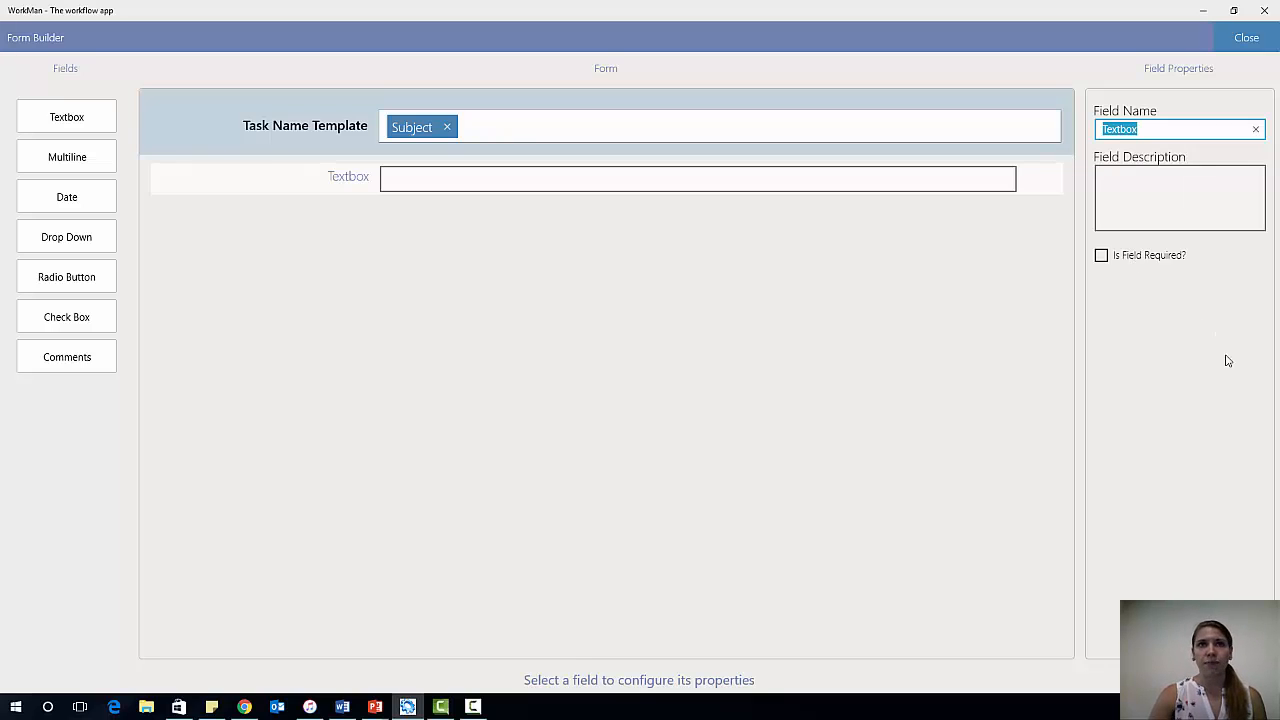
pyautogui.write('Name')
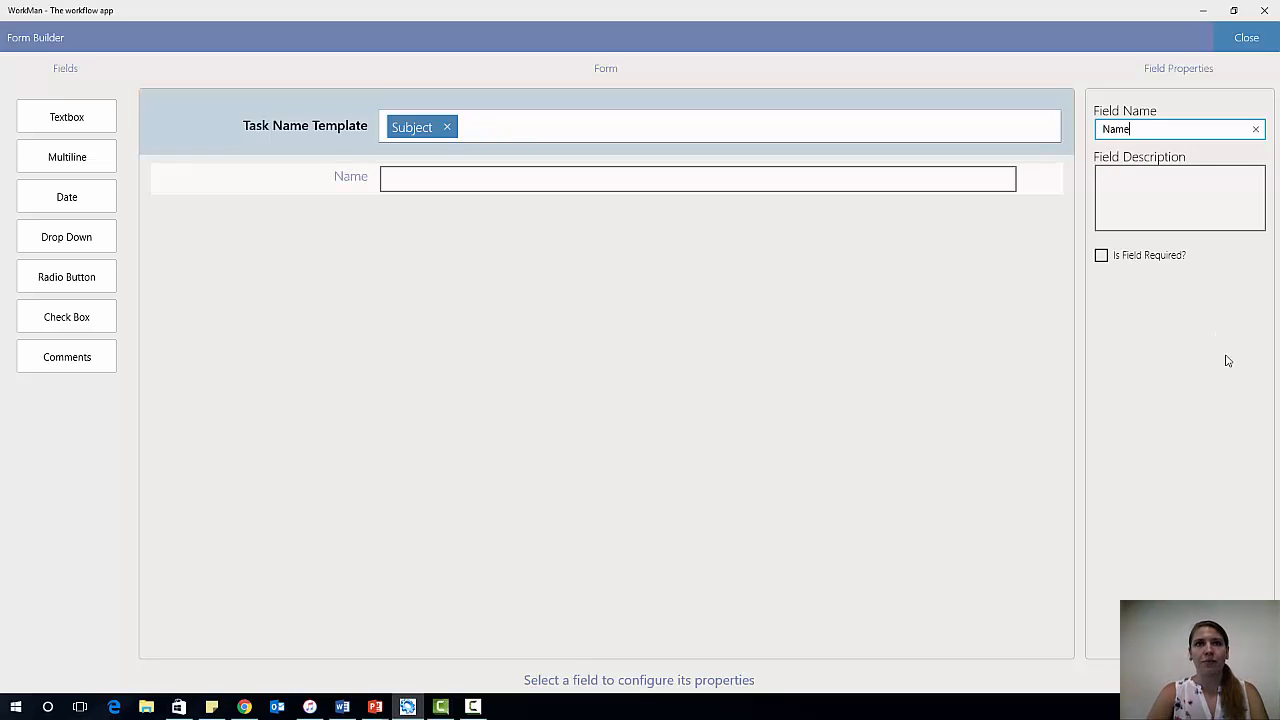
pyautogui.click(1101, 257)
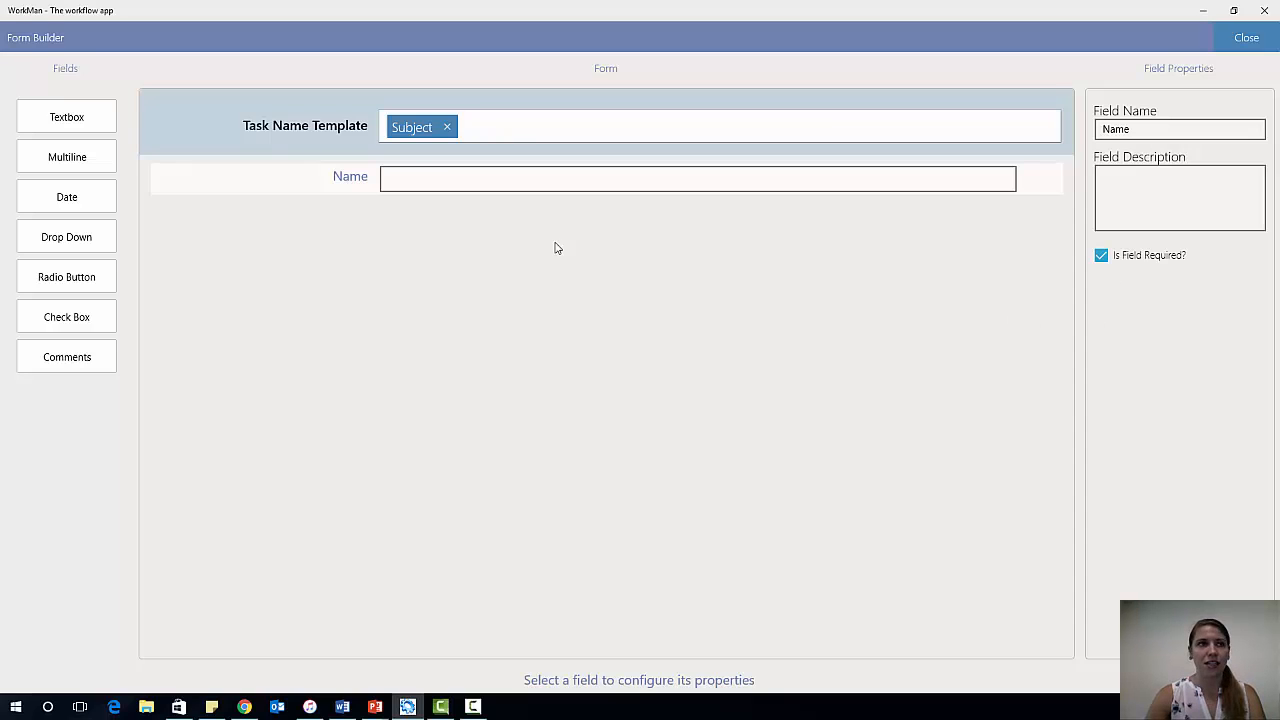
# - Toggle the Name field's required option off and back on to compare how its label looks
pyautogui.click(1100, 257)
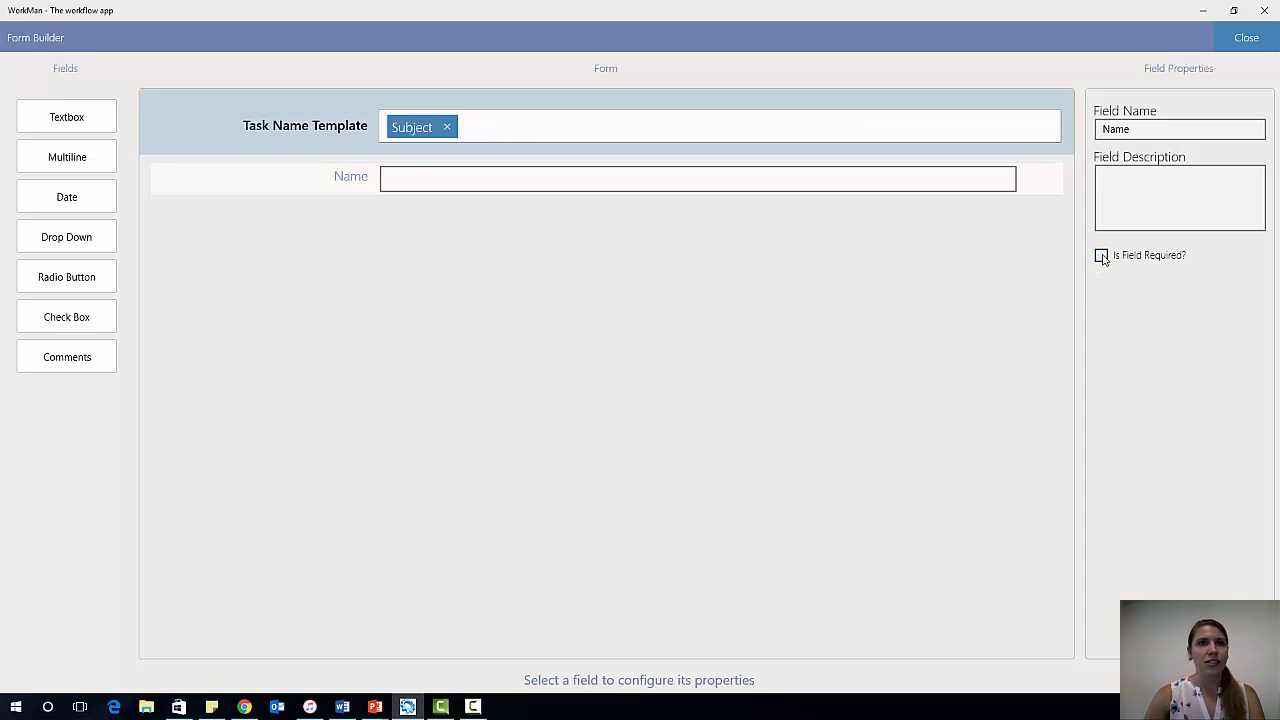
pyautogui.click(1101, 257)
pyautogui.click(384, 184)
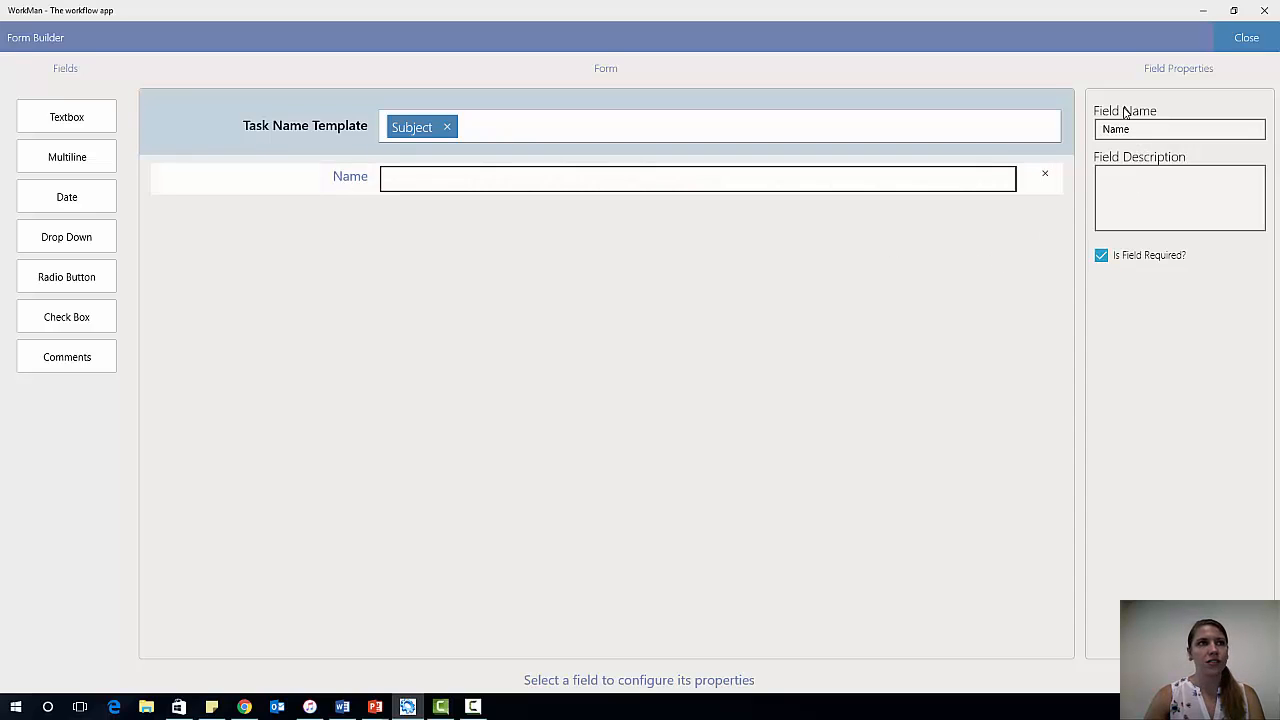
pyautogui.click(1103, 258)
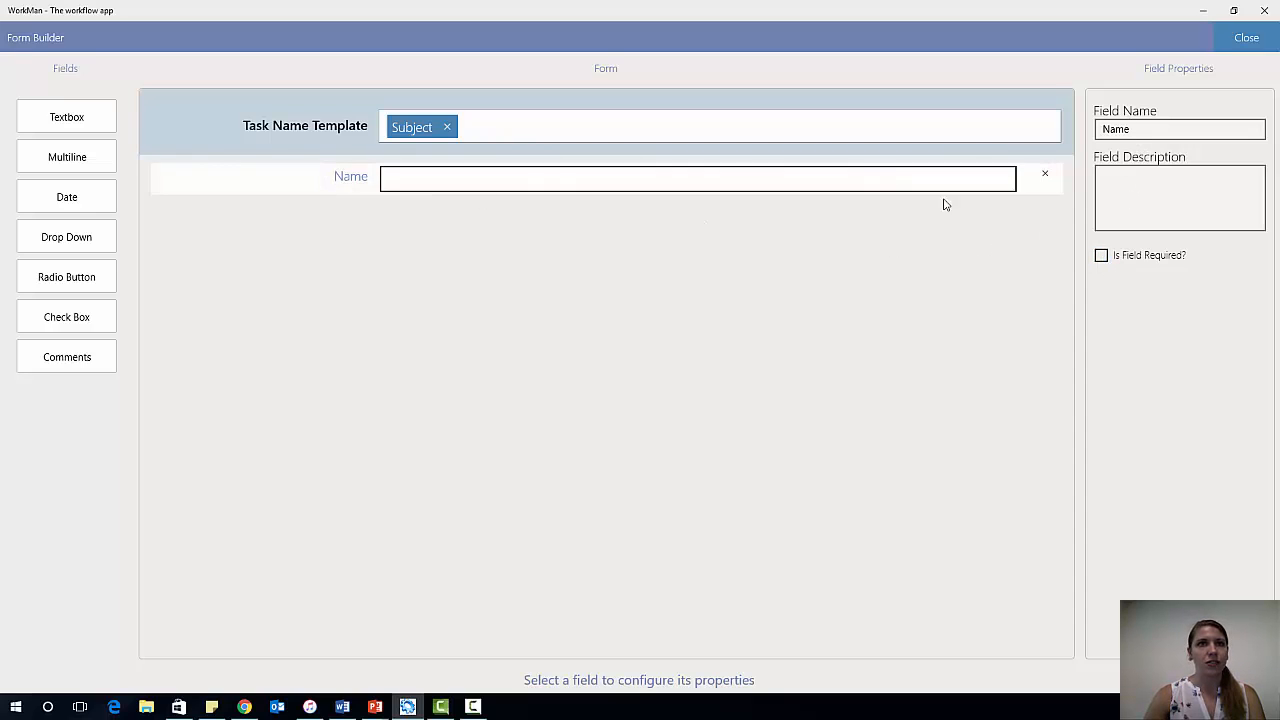
pyautogui.click(1101, 256)
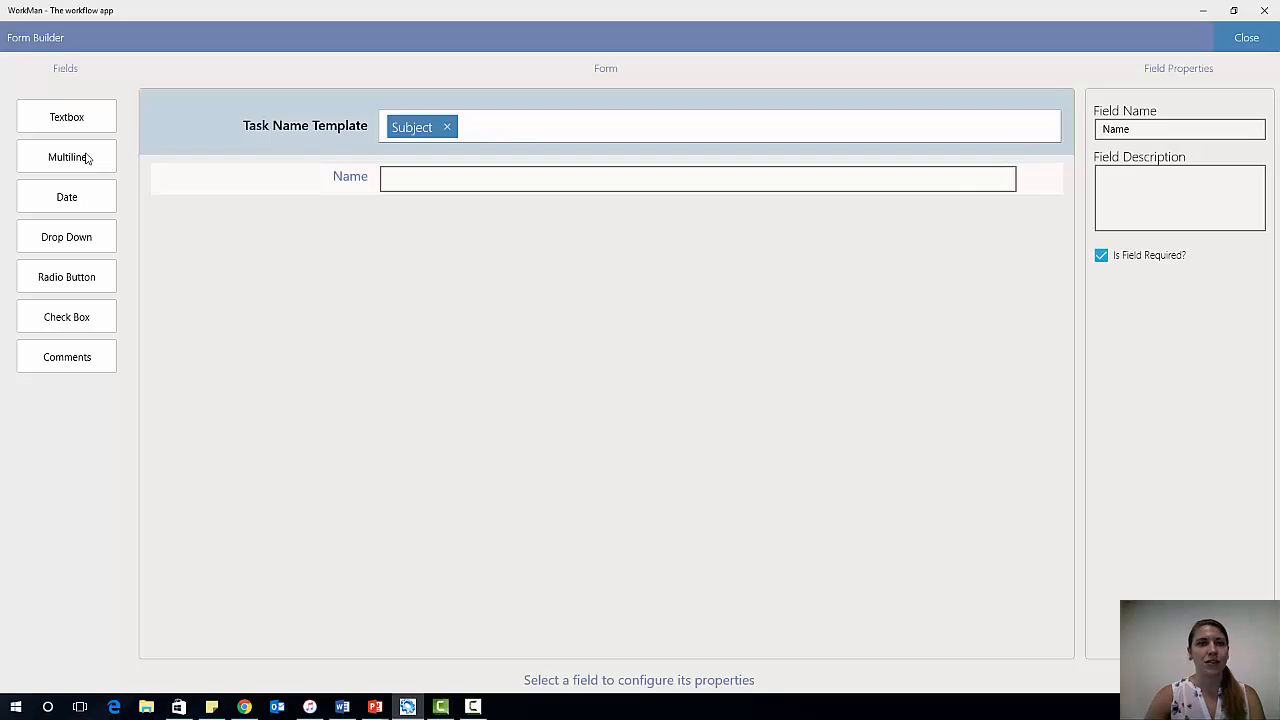
# - Add a Multiline field below the Name field and name it "Specs"
pyautogui.moveTo(87, 158); pyautogui.dragTo(619, 289)
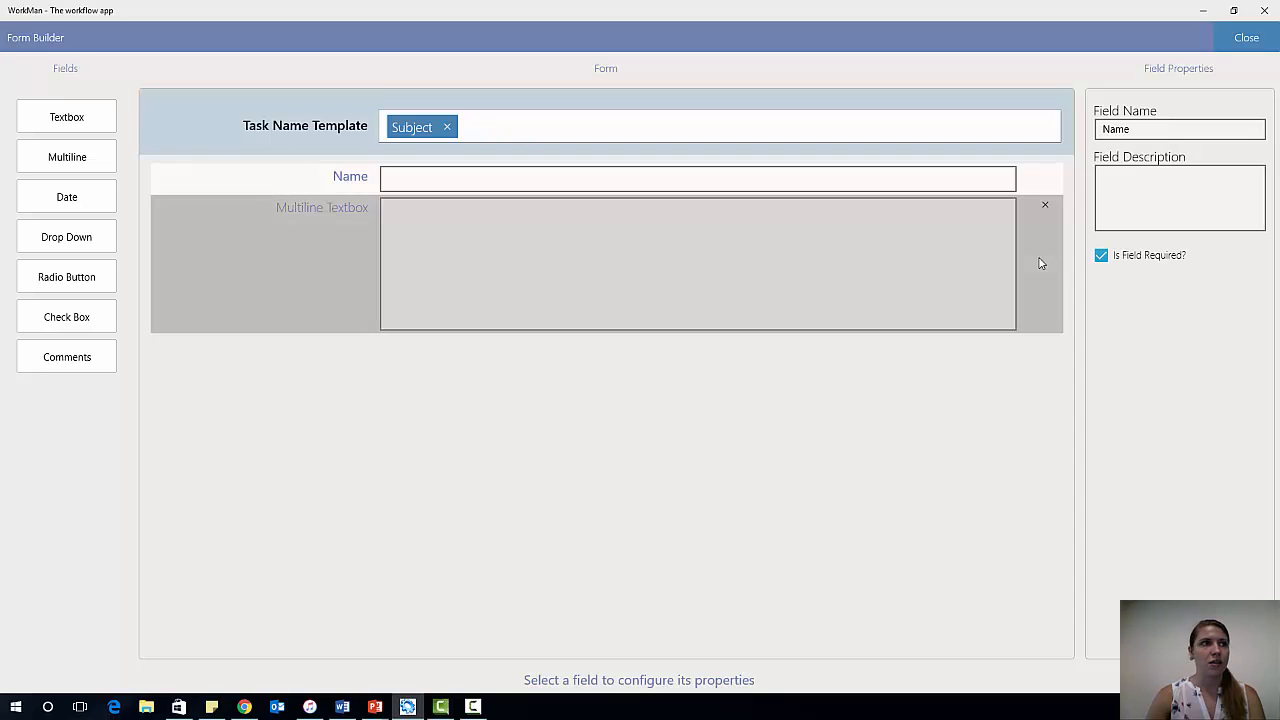
pyautogui.click(1039, 263)
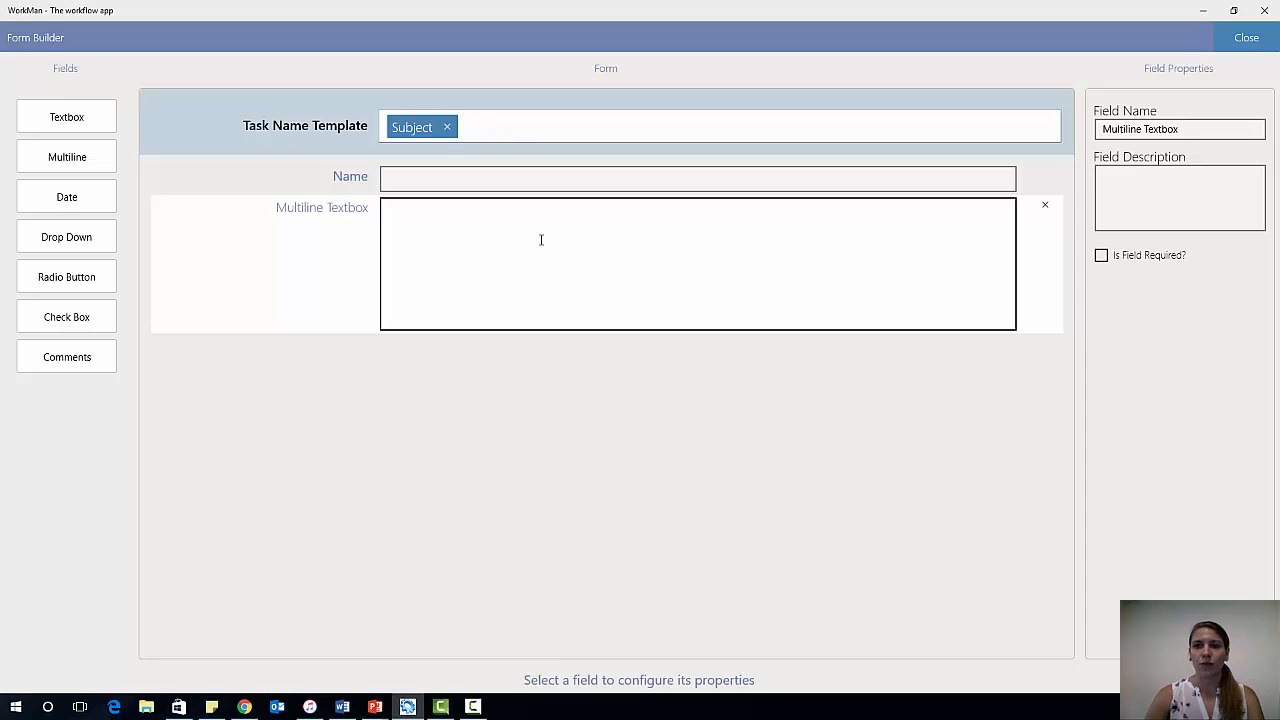
pyautogui.click(1187, 129)
pyautogui.moveTo(1152, 133); pyautogui.dragTo(1086, 129)
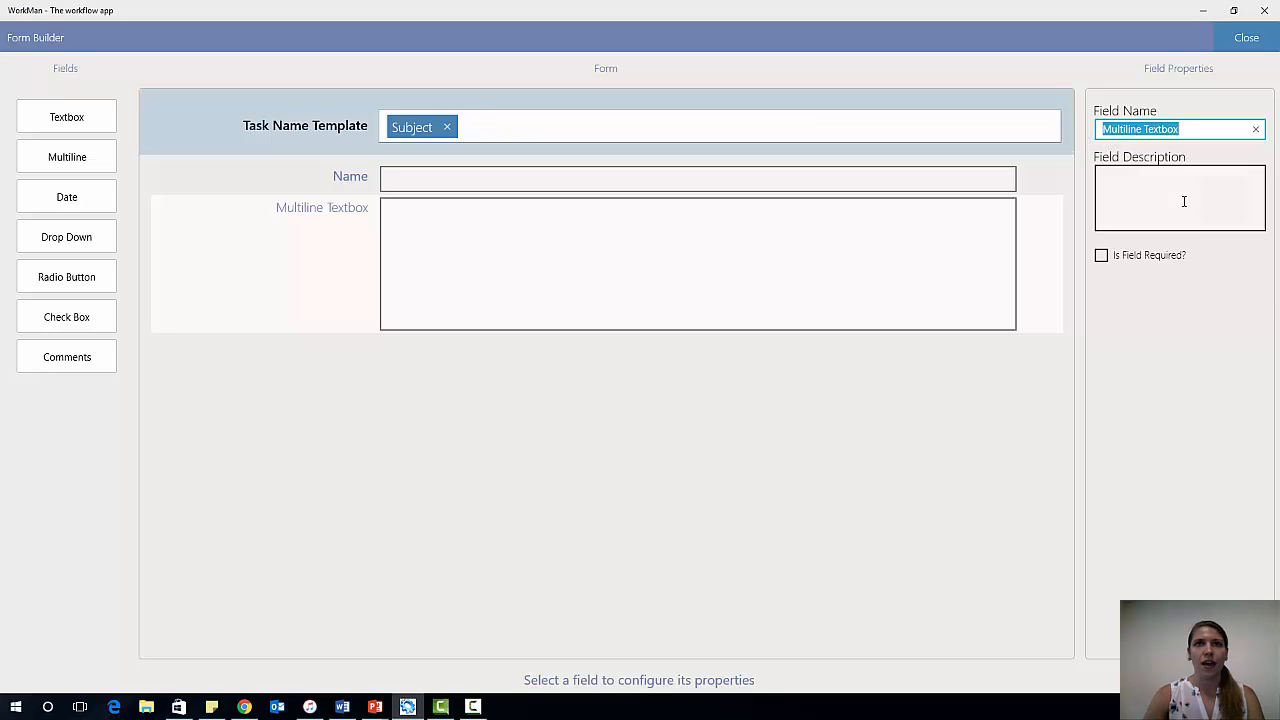
pyautogui.write('Specs')
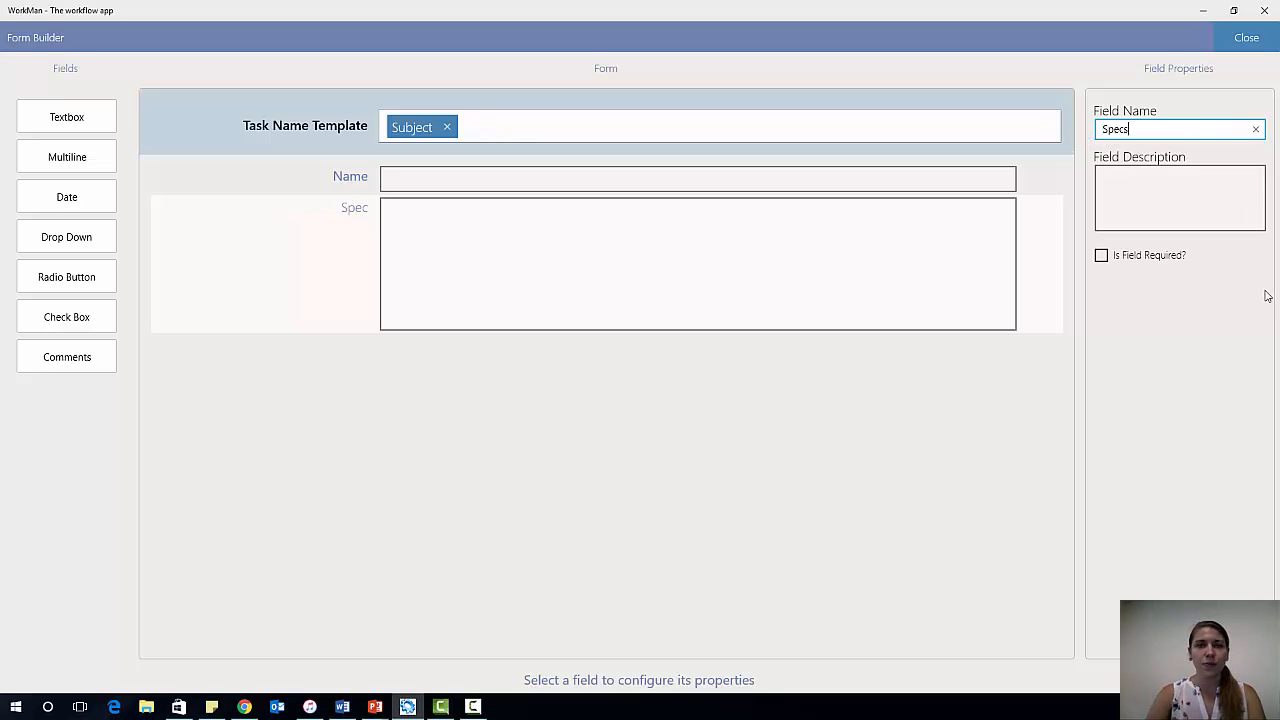
# - Enter "Technical specifics of the item" as the Specs field's description, correcting the spelling of "Technical"
pyautogui.click(1203, 208)
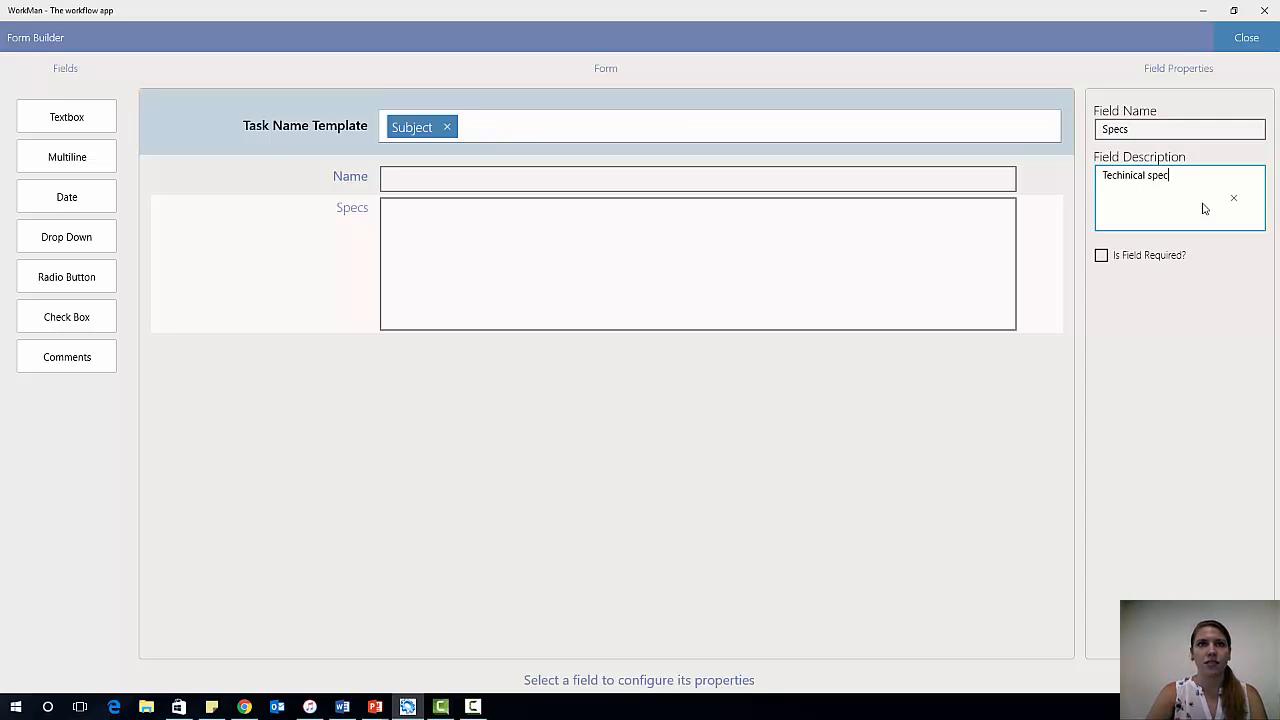
pyautogui.write('Techinical specifics of the item')
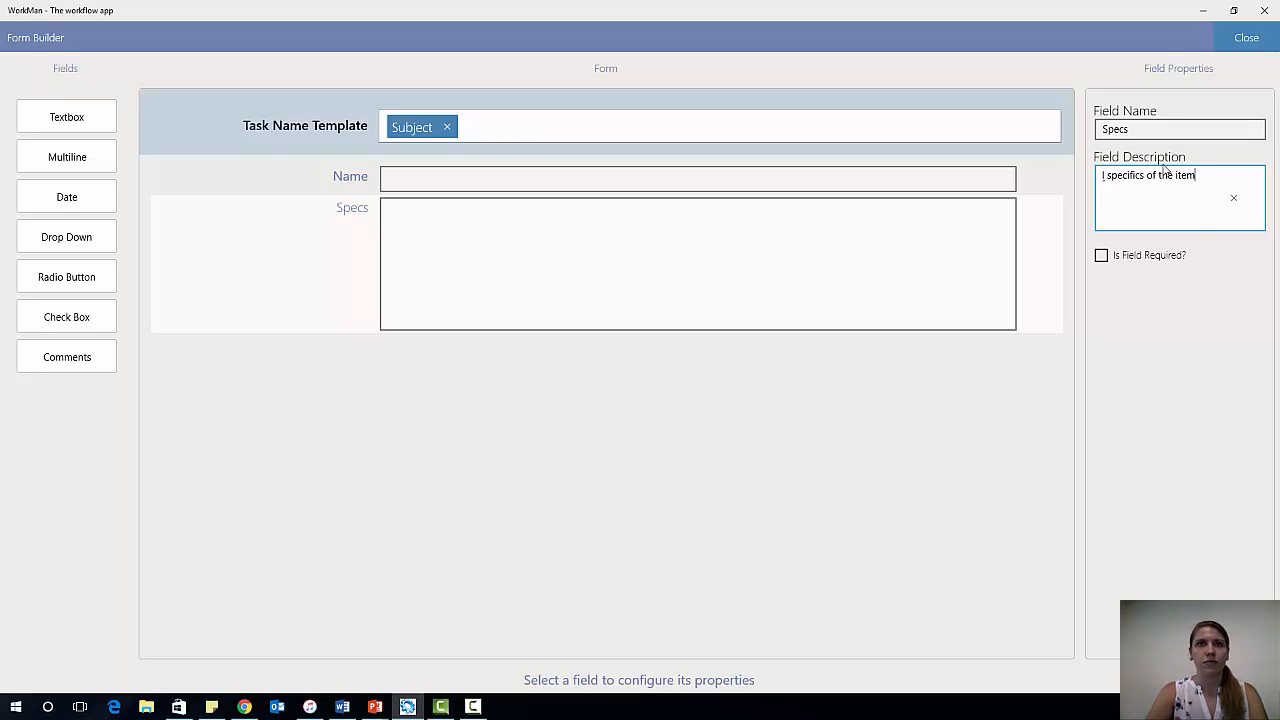
pyautogui.press('Left')
pyautogui.press('Left')
pyautogui.press('Left')
pyautogui.press('Left')
pyautogui.press('Left')
pyautogui.press('Left')
pyautogui.press('Left')
pyautogui.press('Left')
pyautogui.press('Left')
pyautogui.press('Left')
pyautogui.press('Left')
pyautogui.press('Left')
pyautogui.press('Left')
pyautogui.press('Left')
pyautogui.press('Left')
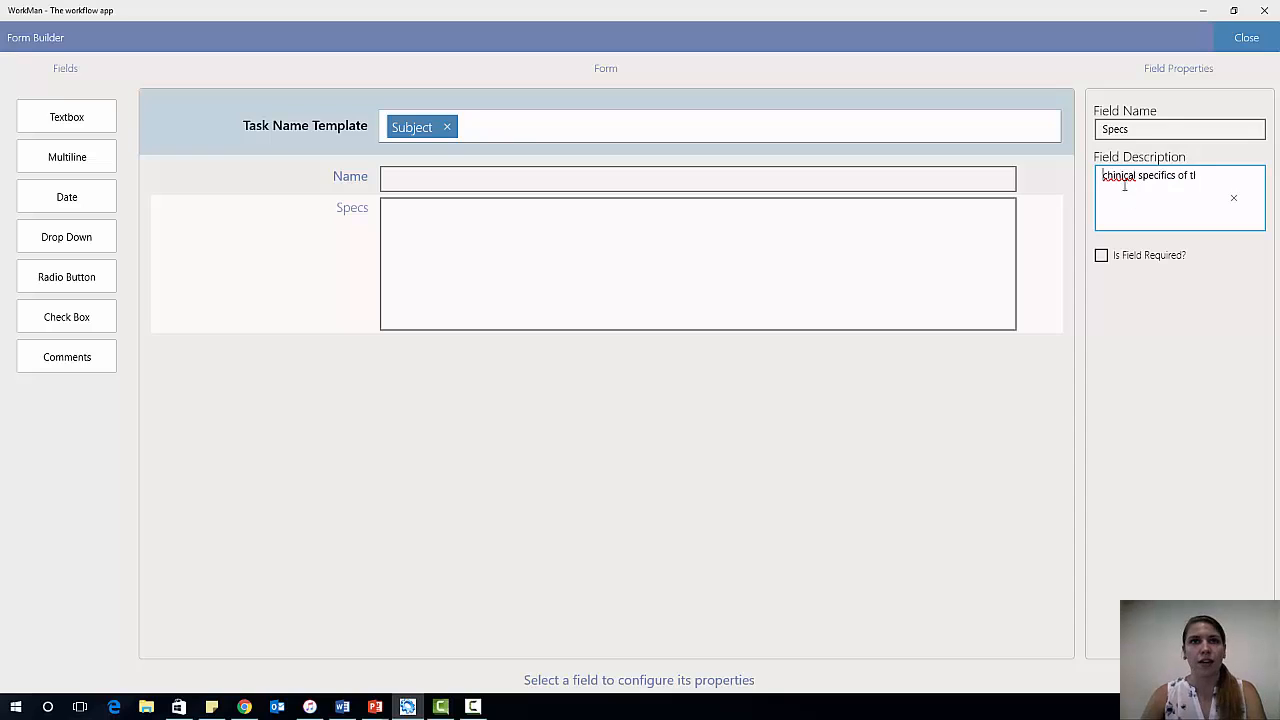
pyautogui.rightClick(1136, 179)
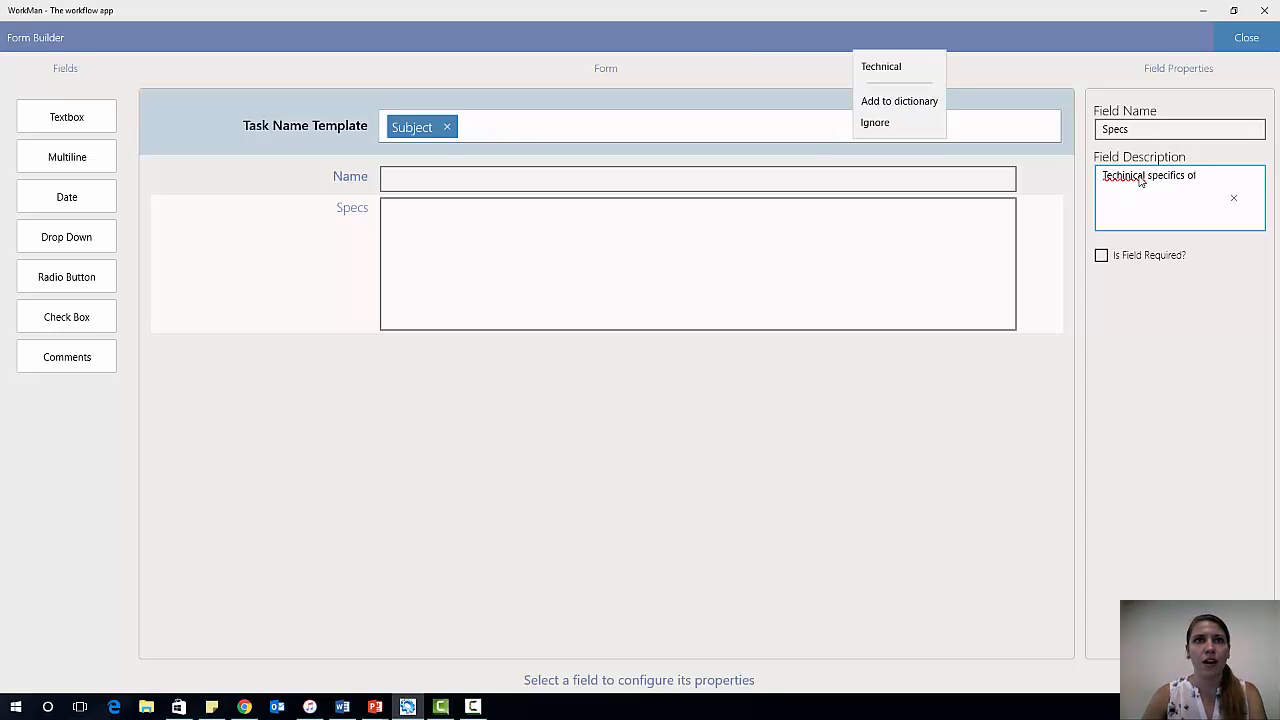
pyautogui.click(913, 65)
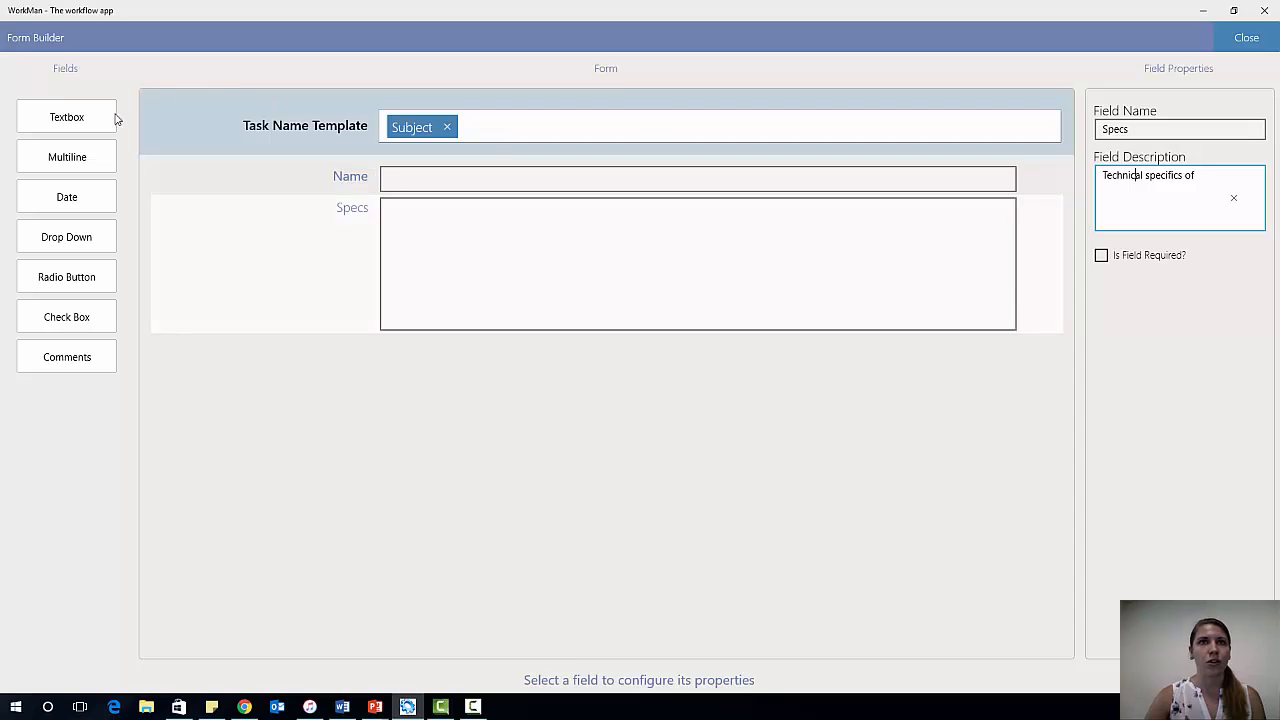
# - Add a Date field below the Specs field and name it "Purchasing Date"
pyautogui.moveTo(80, 200); pyautogui.dragTo(529, 443)
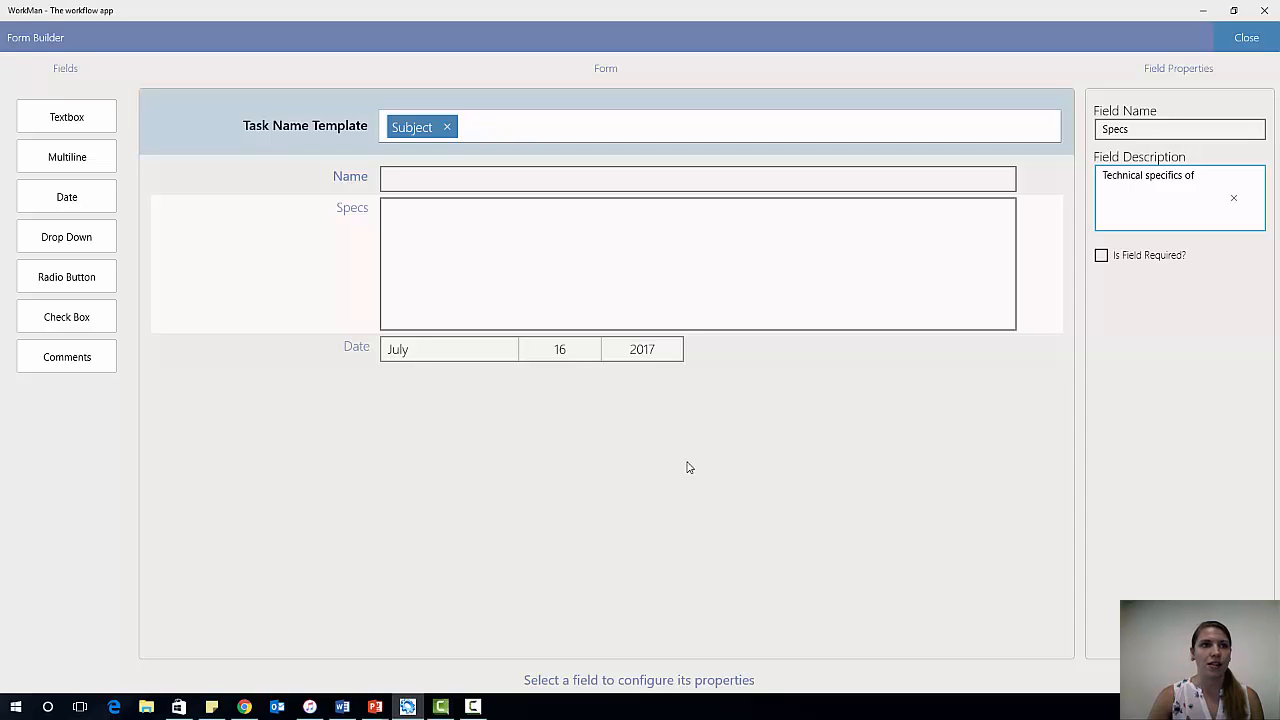
pyautogui.click(810, 356)
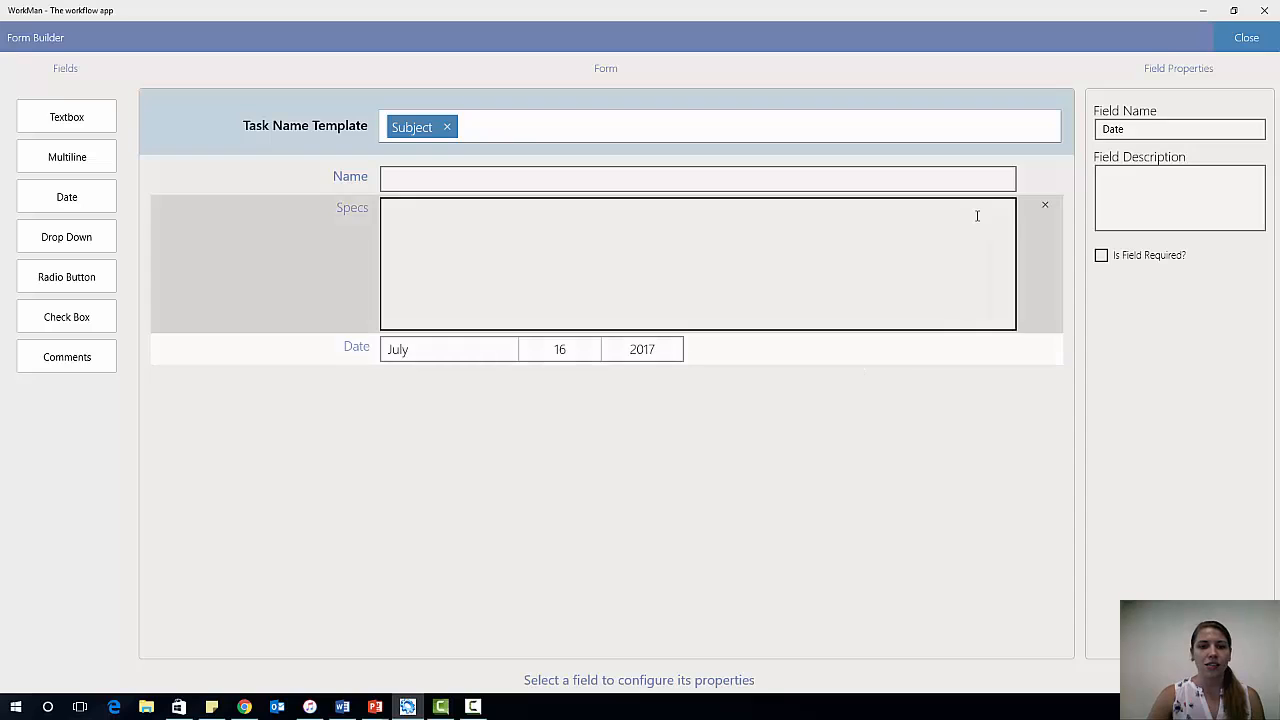
pyautogui.click(1145, 129)
pyautogui.doubleClick(1112, 130)
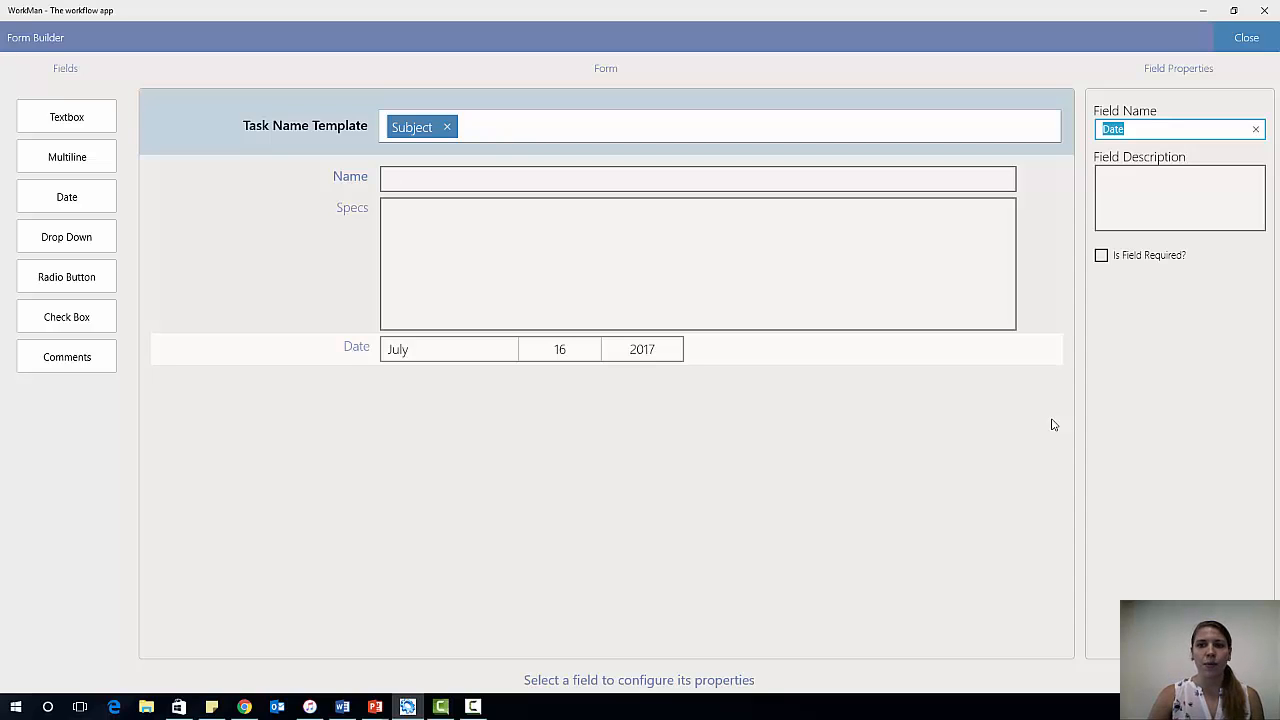
pyautogui.write('P')
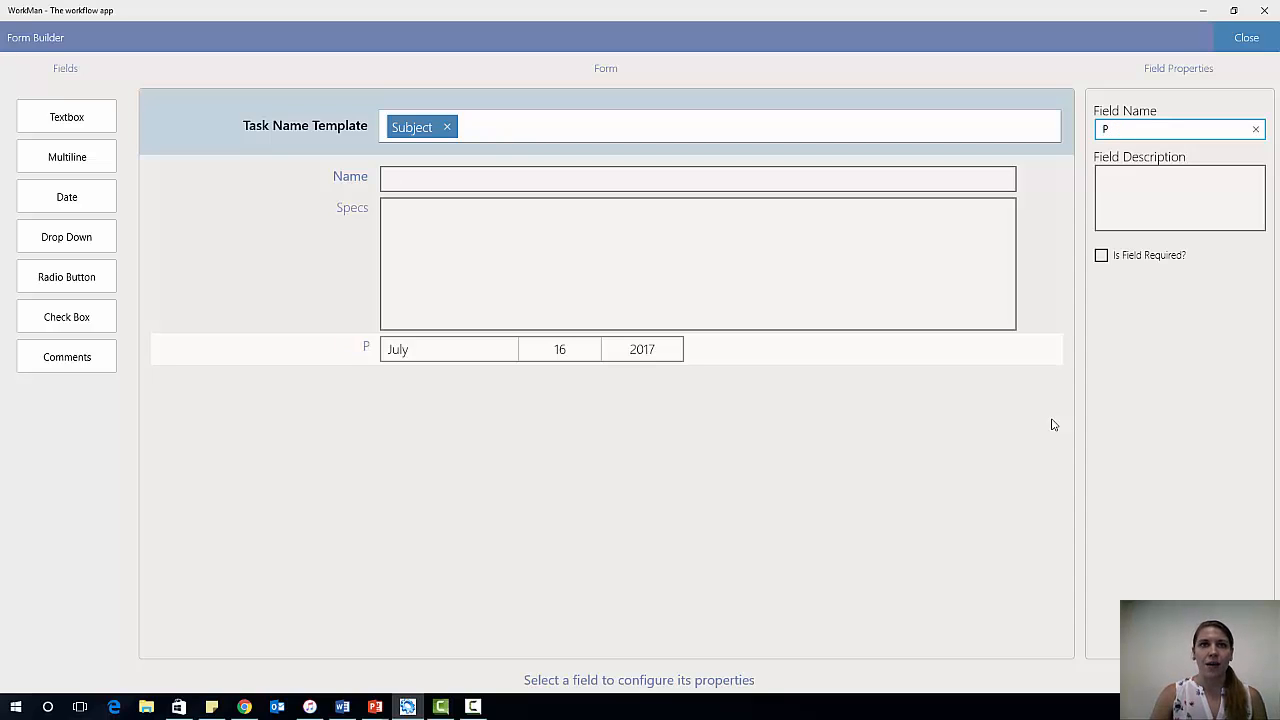
pyautogui.write('urch')
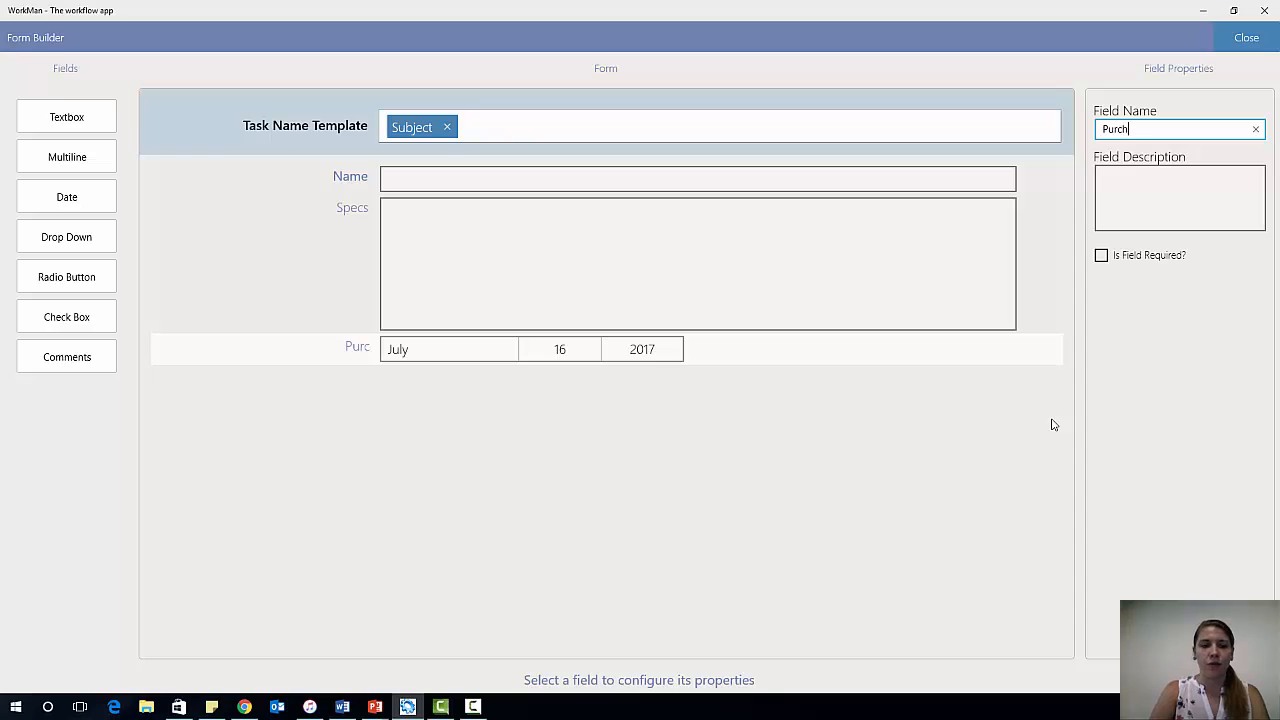
pyautogui.write('asing DATE')
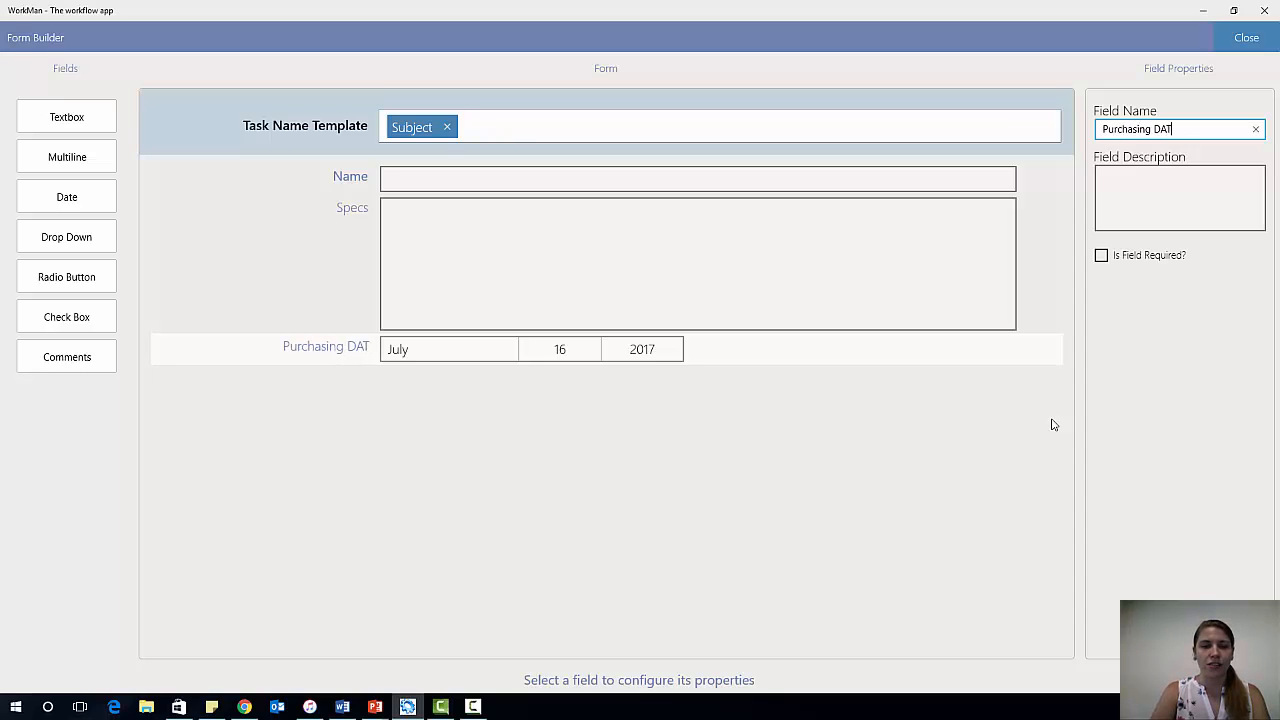
pyautogui.press('BackSpace')
pyautogui.press('BackSpace')
pyautogui.press('BackSpace')
pyautogui.write('ate')
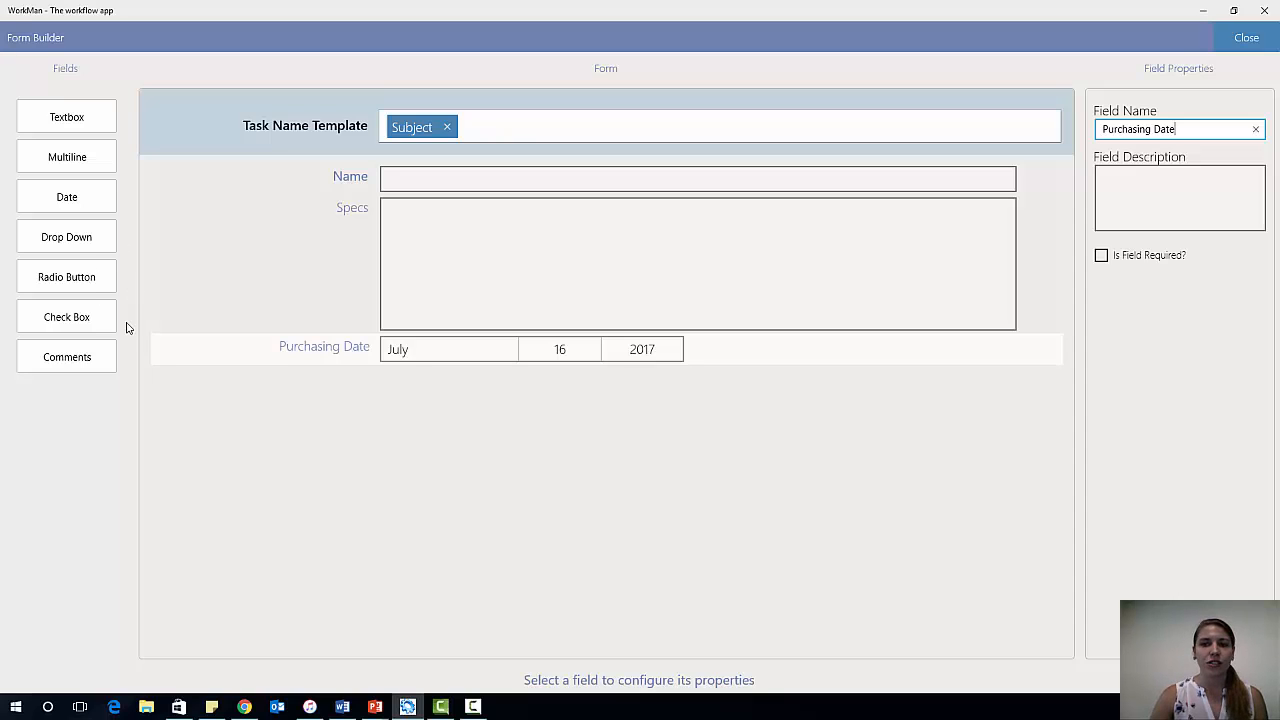
# - Add a Drop Down field below the Purchasing Date field and give it the items "HP" and "Sony"
pyautogui.moveTo(82, 243); pyautogui.dragTo(537, 423)
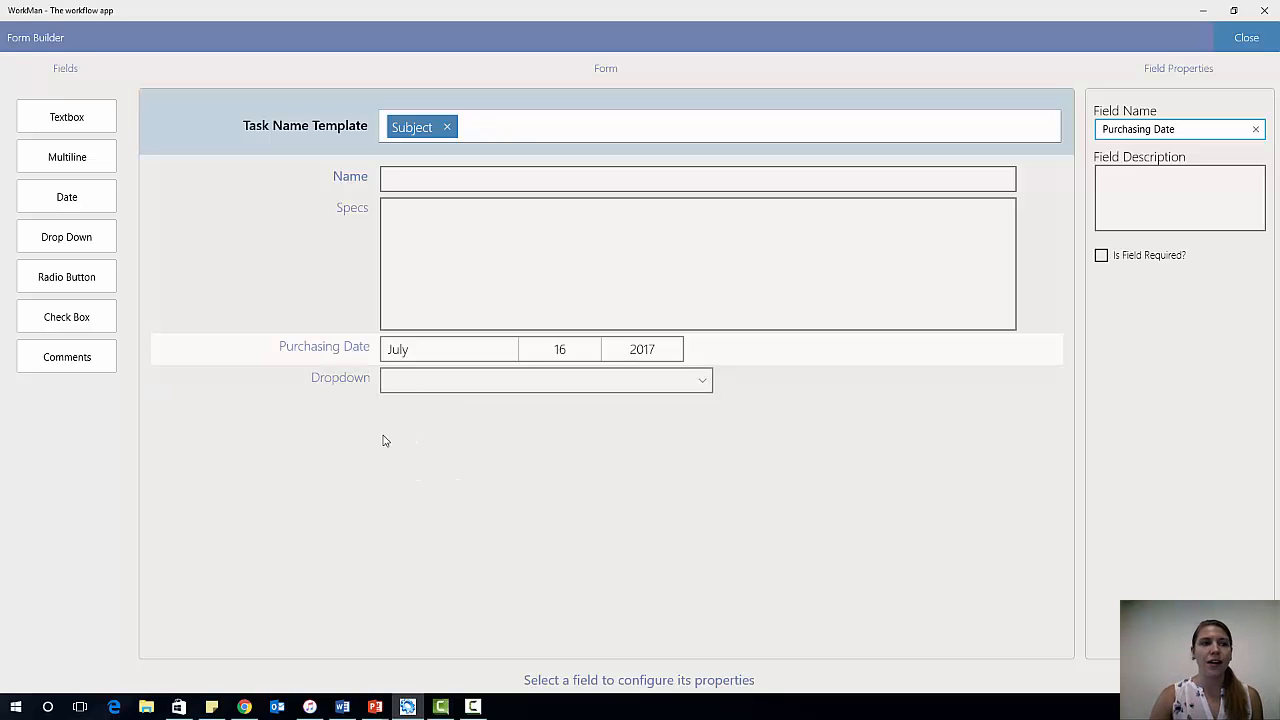
pyautogui.click(772, 380)
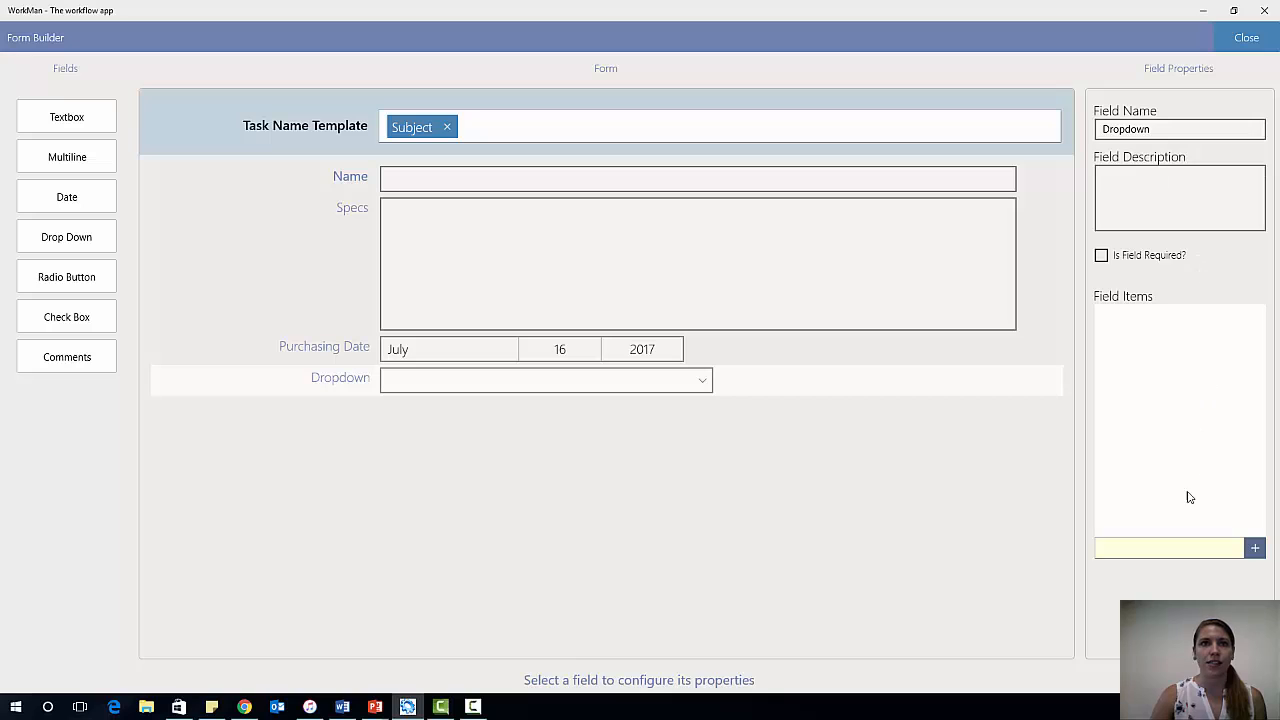
pyautogui.click(1168, 545)
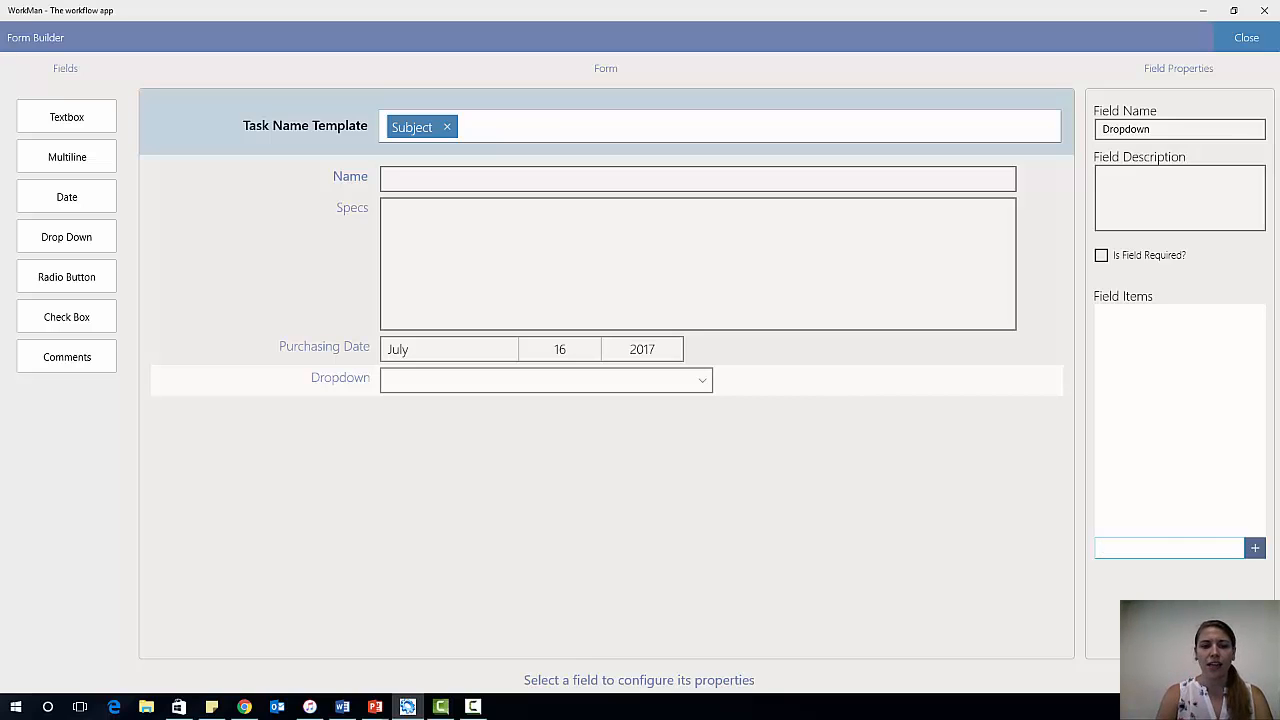
pyautogui.click(1255, 548)
pyautogui.click(1153, 550)
pyautogui.write('Sony')
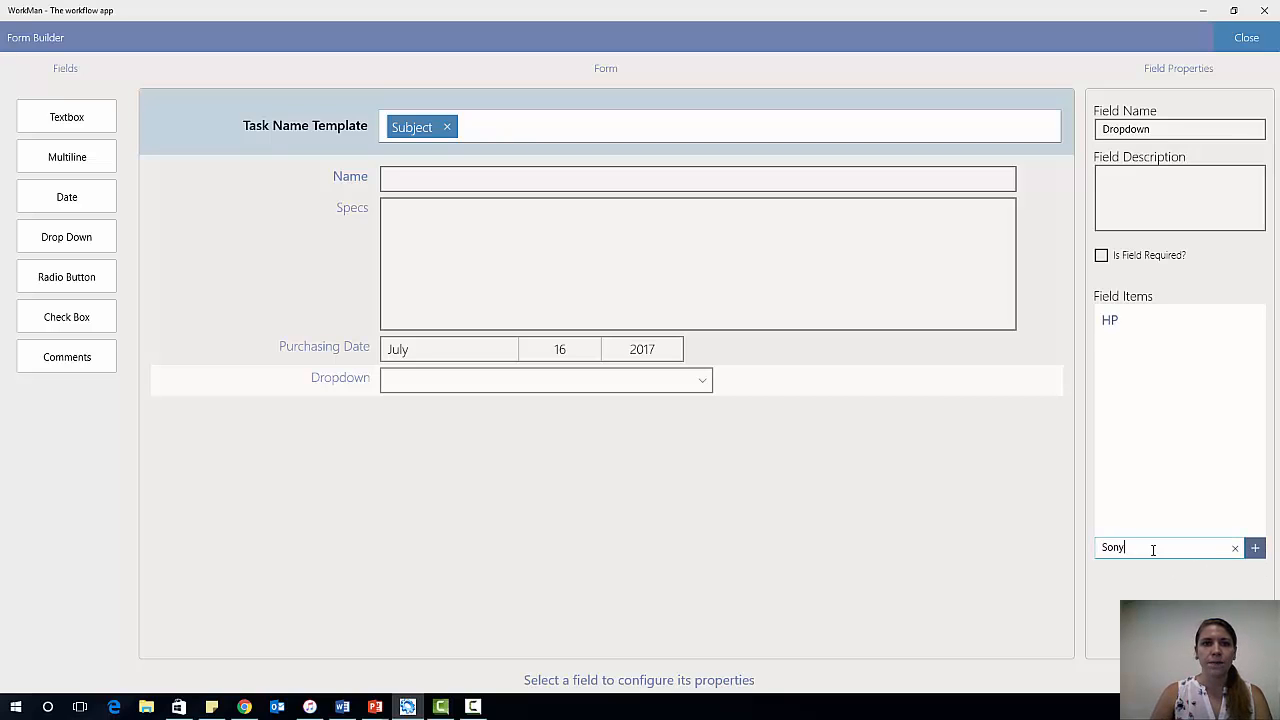
pyautogui.click(1255, 548)
# - Add the items "Apple", "Samsung" and "Other" to the drop-down field's item list
pyautogui.click(1137, 548)
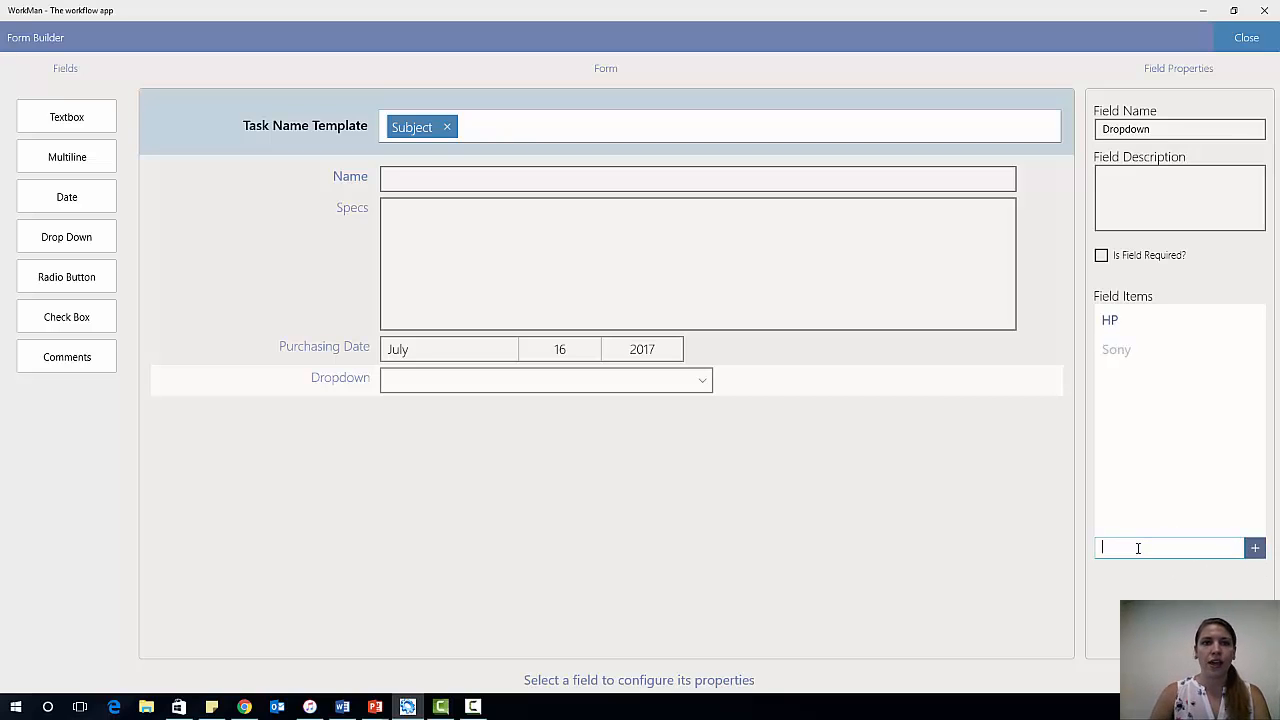
pyautogui.write('Ap')
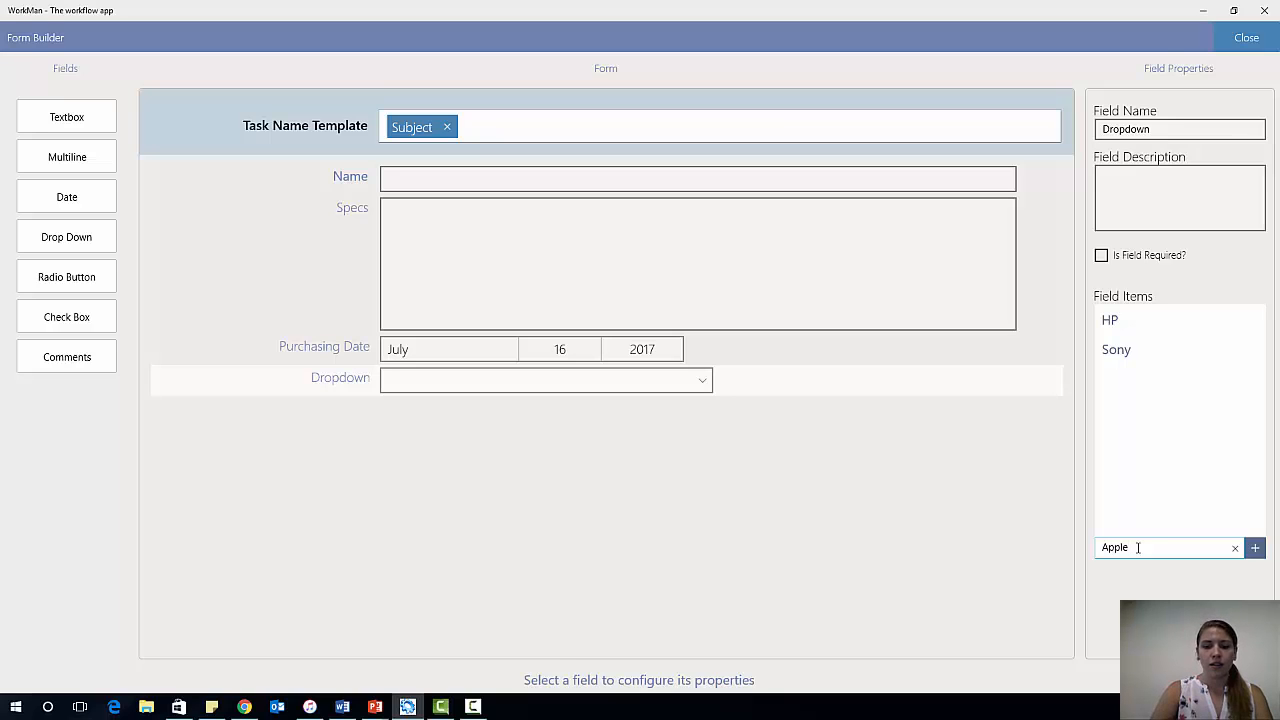
pyautogui.write('ple')
pyautogui.click(1255, 548)
pyautogui.click(1145, 548)
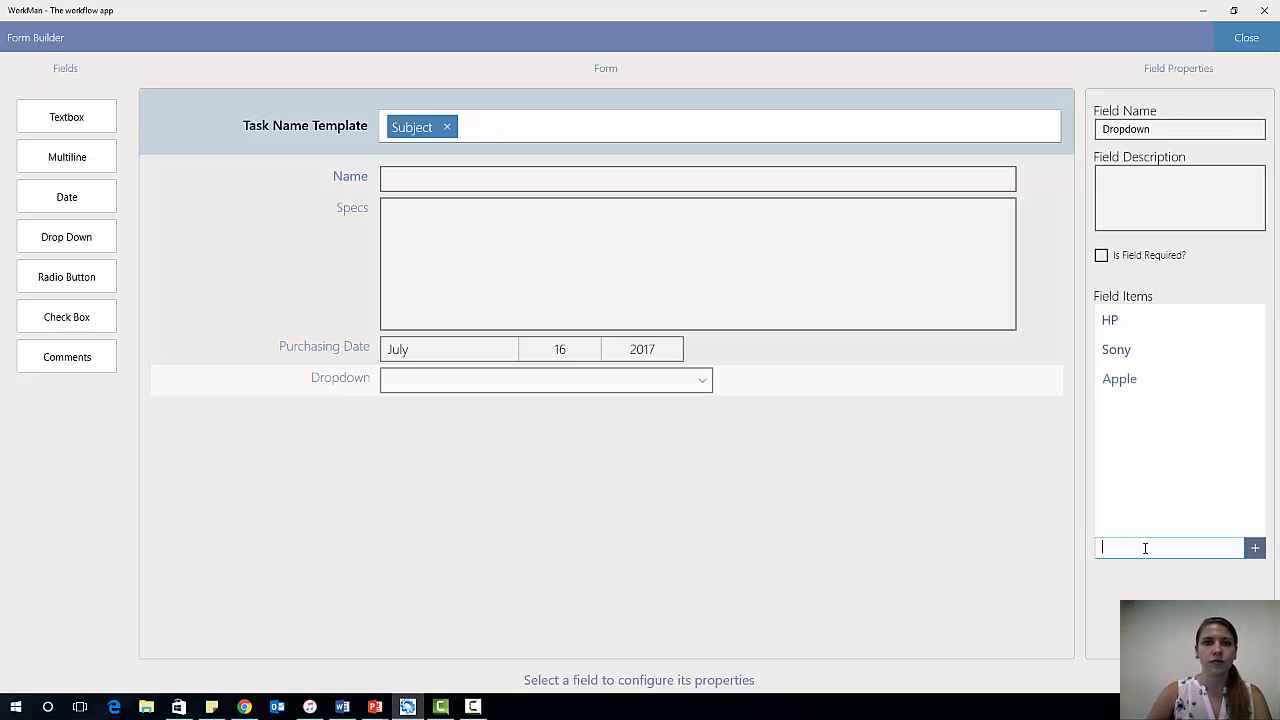
pyautogui.write('Sam')
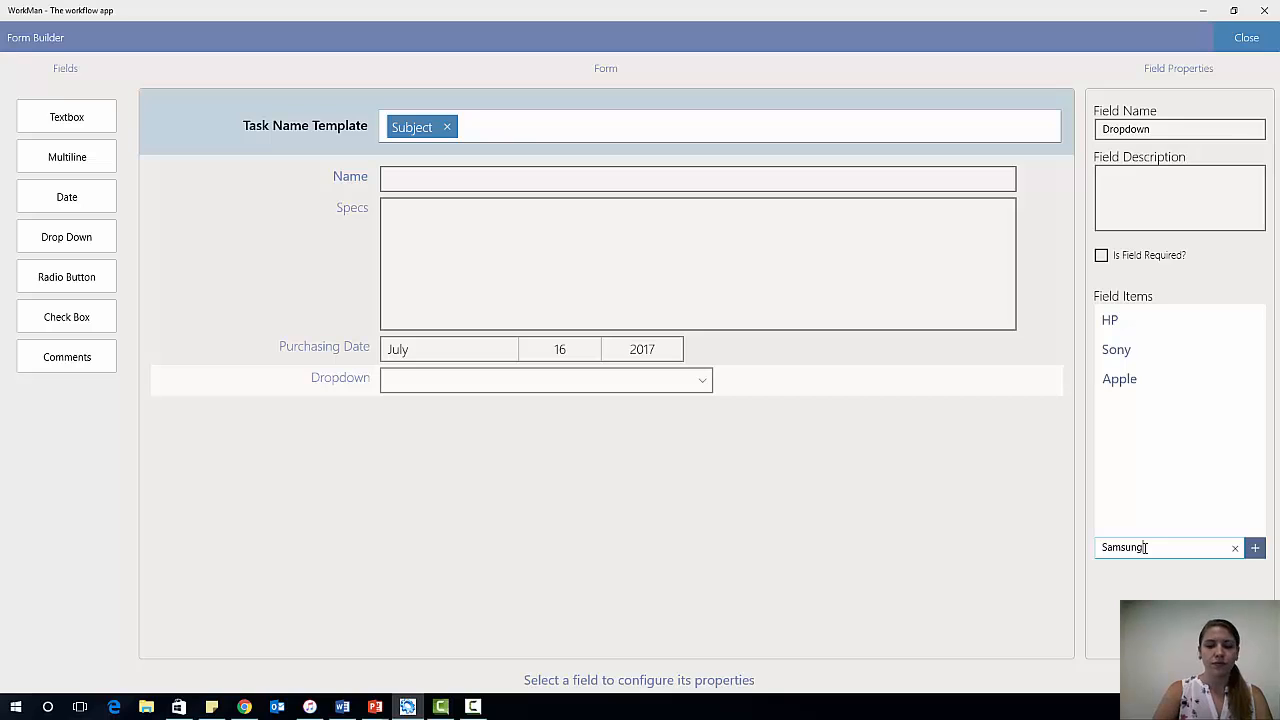
pyautogui.write('sung')
pyautogui.click(1255, 548)
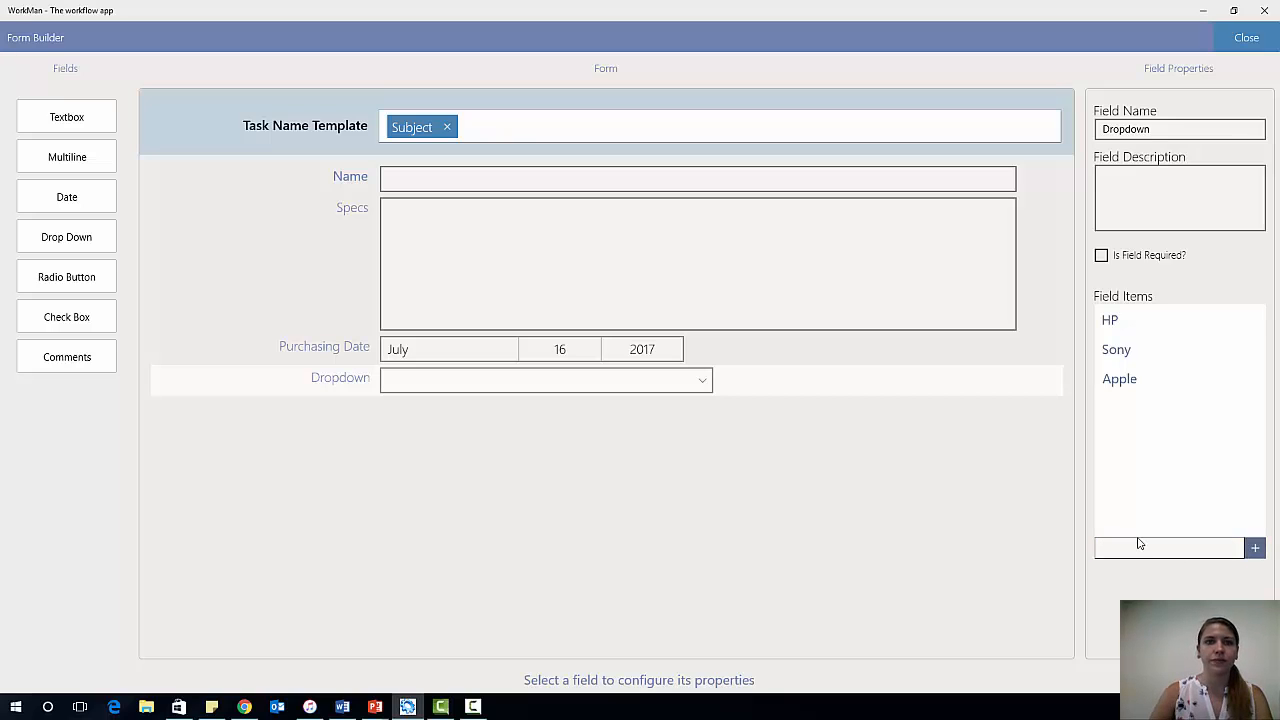
pyautogui.click(1140, 549)
pyautogui.write('O')
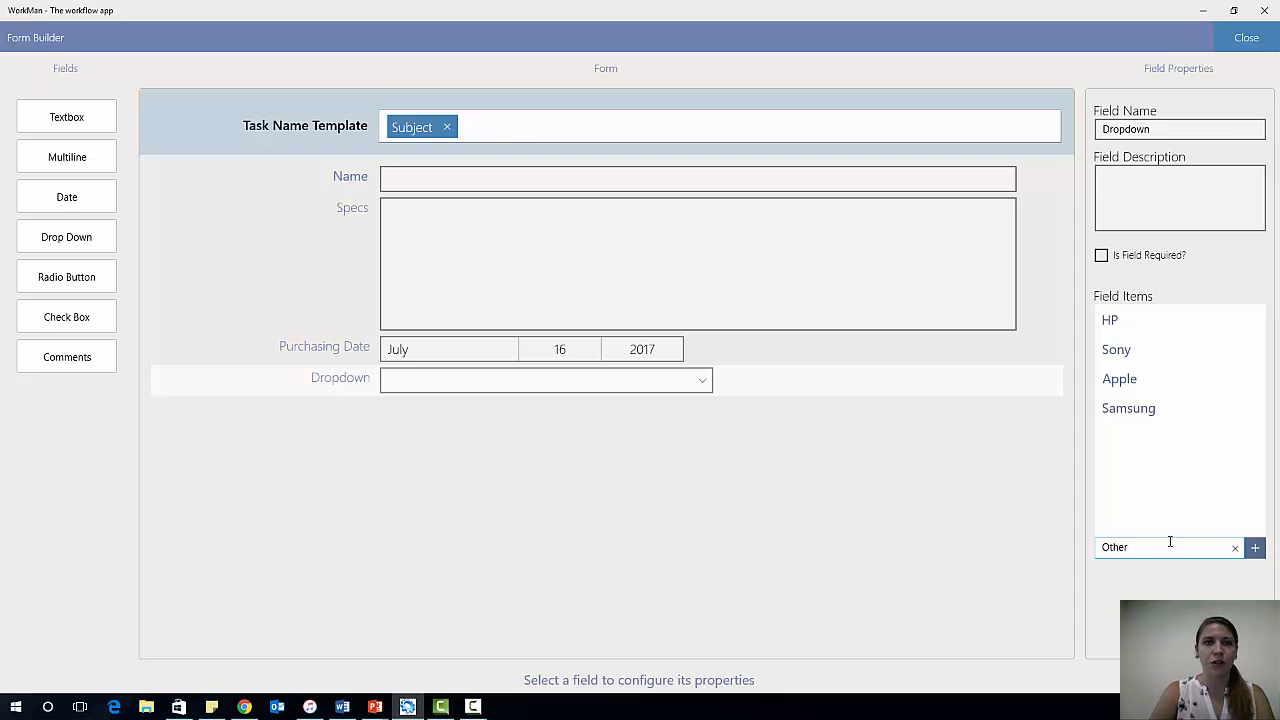
pyautogui.write('ther')
pyautogui.click(1255, 548)
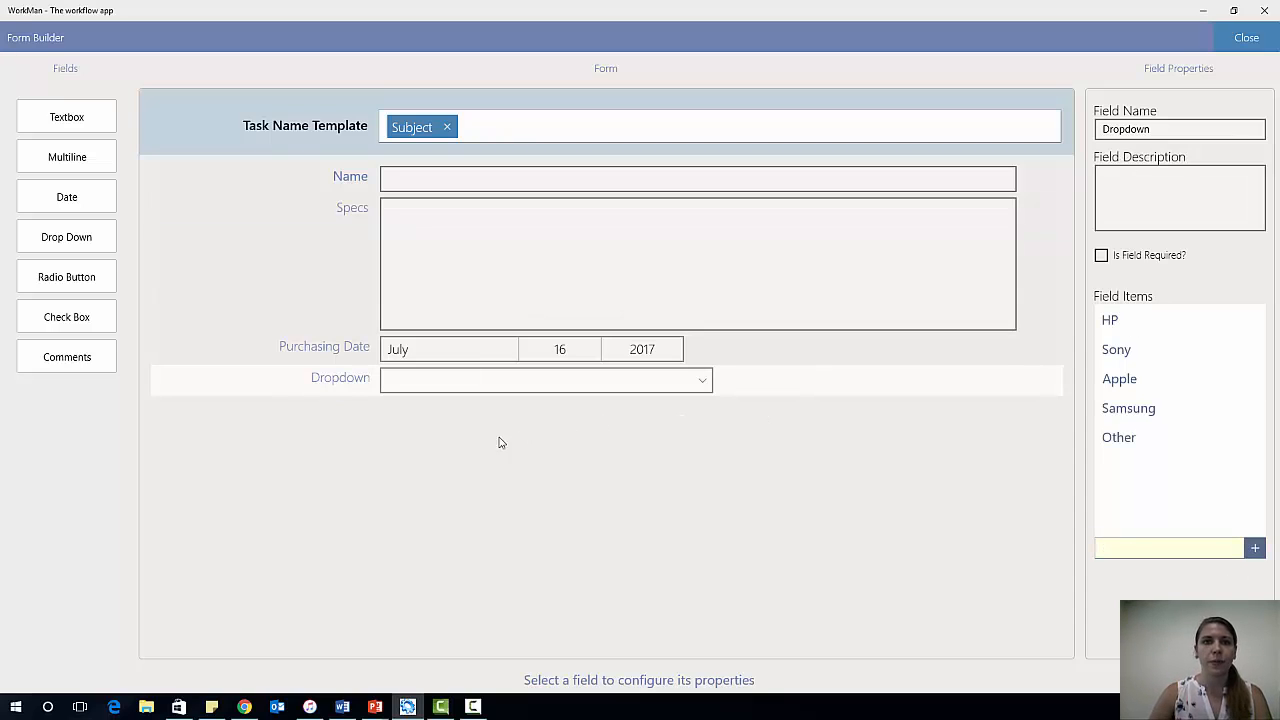
# - Rename the drop-down field as "Brand Name"
pyautogui.moveTo(1169, 129); pyautogui.dragTo(1071, 137)
pyautogui.write('B')
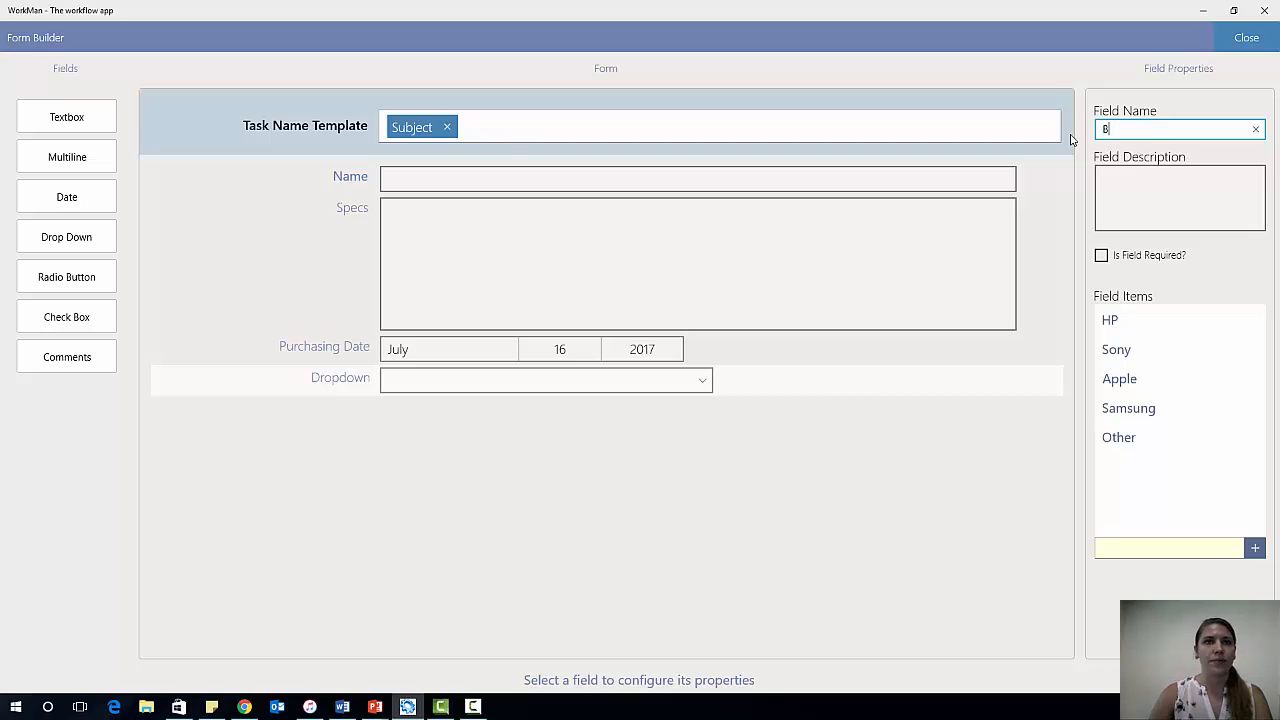
pyautogui.write('rand NAME')
pyautogui.press('BackSpace')
pyautogui.press('BackSpace')
pyautogui.press('BackSpace')
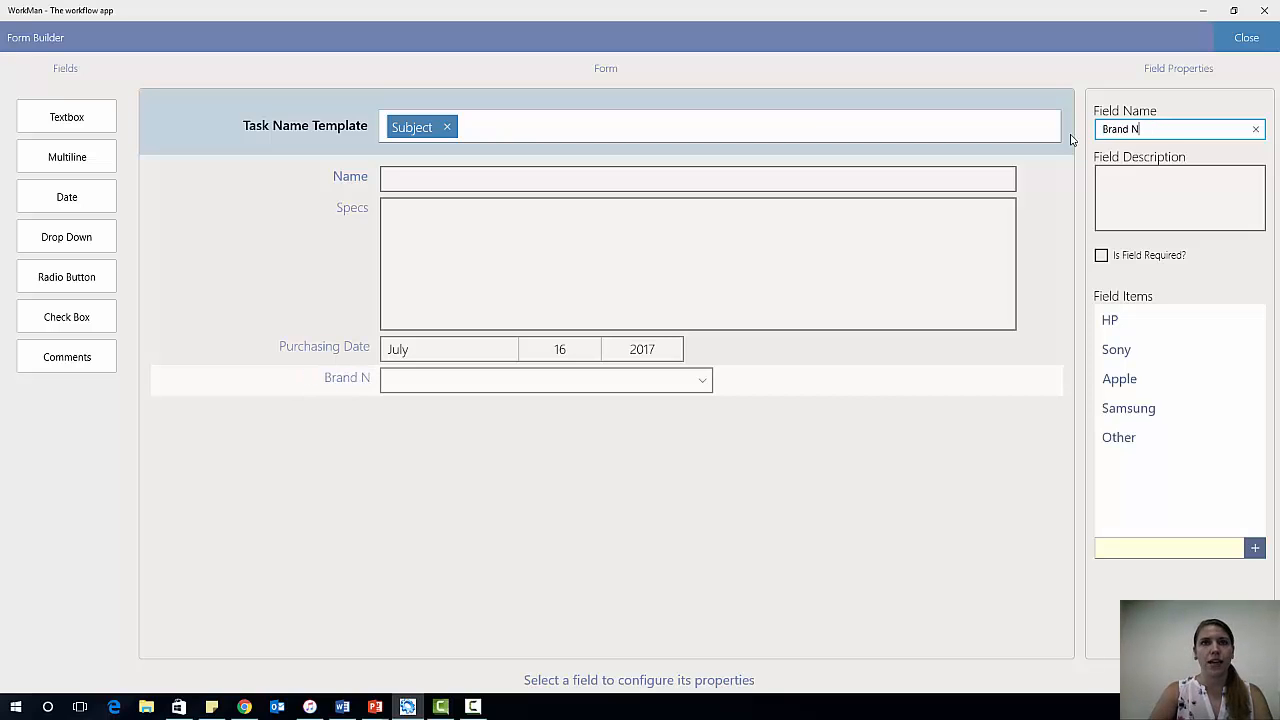
pyautogui.write('ame')
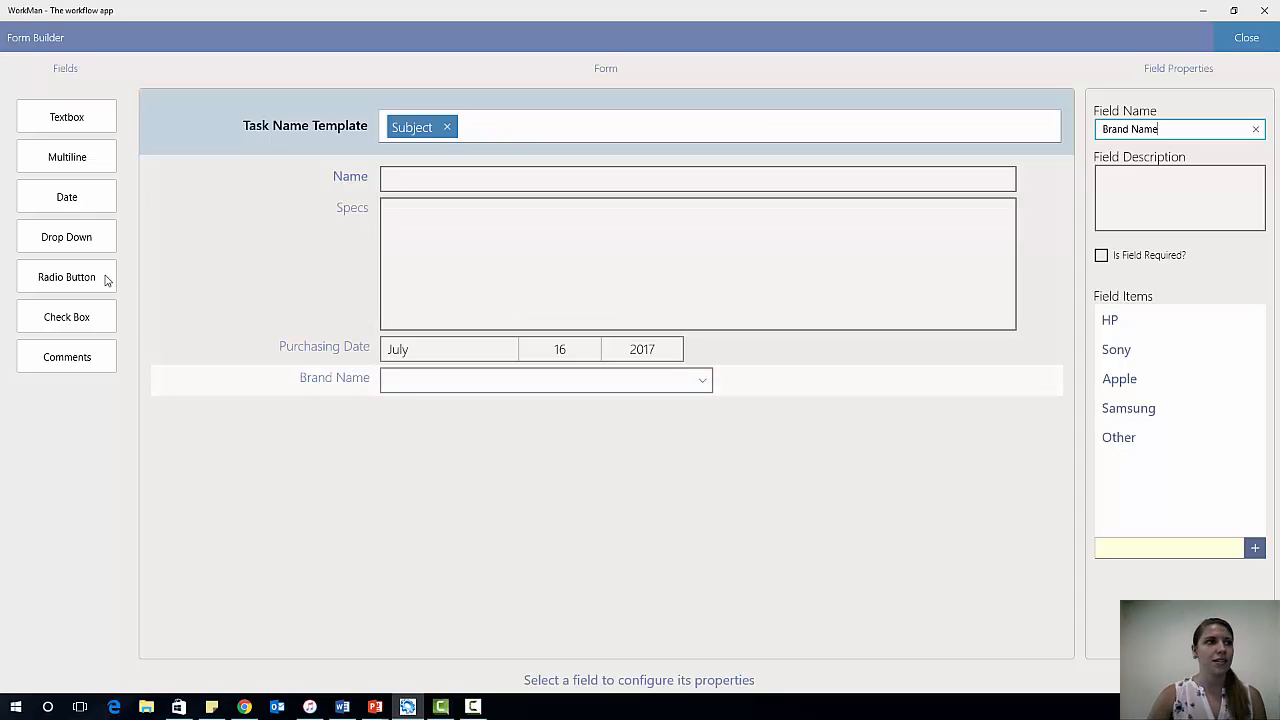
# - Add a Radio Button field below the Brand Name field and name it "Lifetime Warranty"
pyautogui.moveTo(78, 276); pyautogui.dragTo(531, 447)
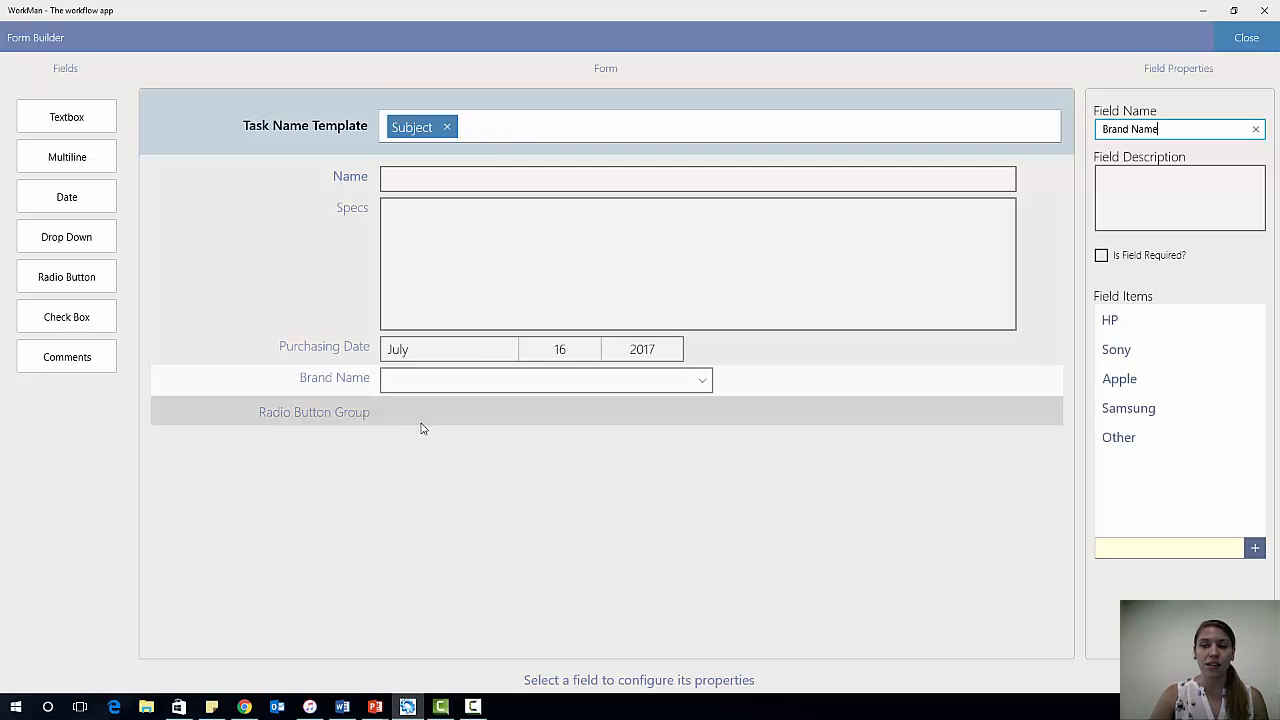
pyautogui.click(421, 428)
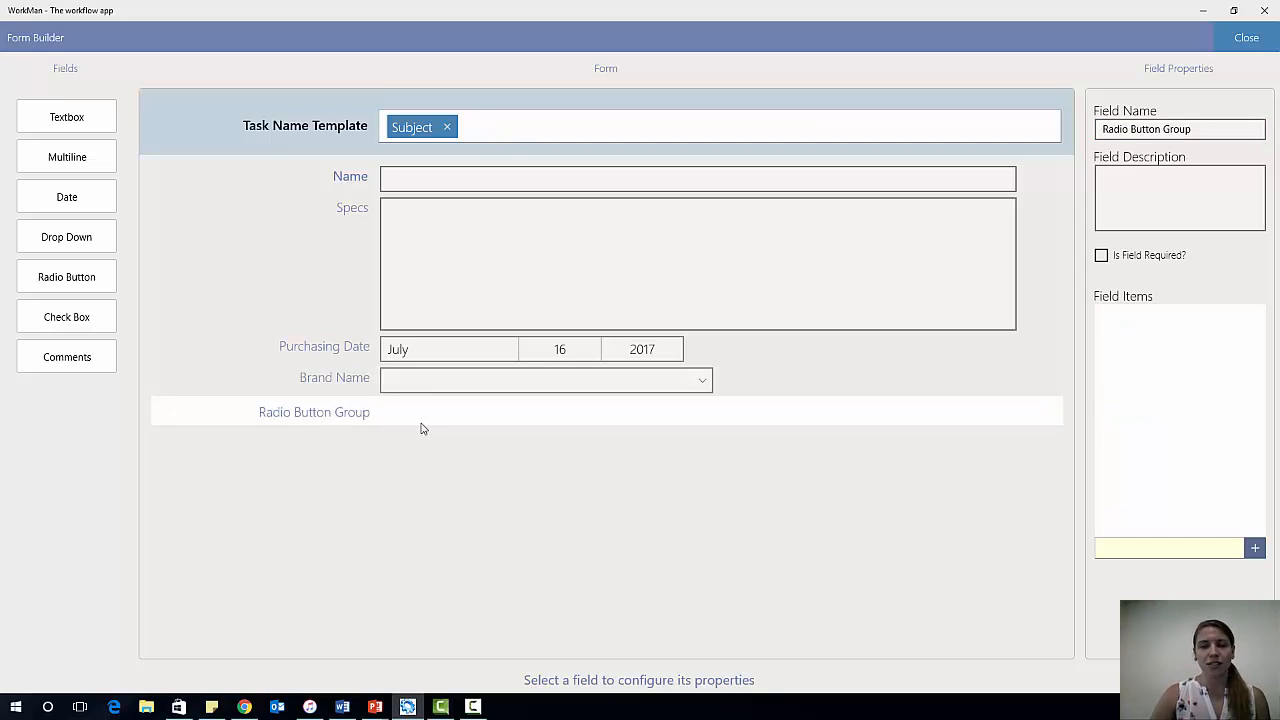
pyautogui.moveTo(1211, 128); pyautogui.dragTo(1098, 140)
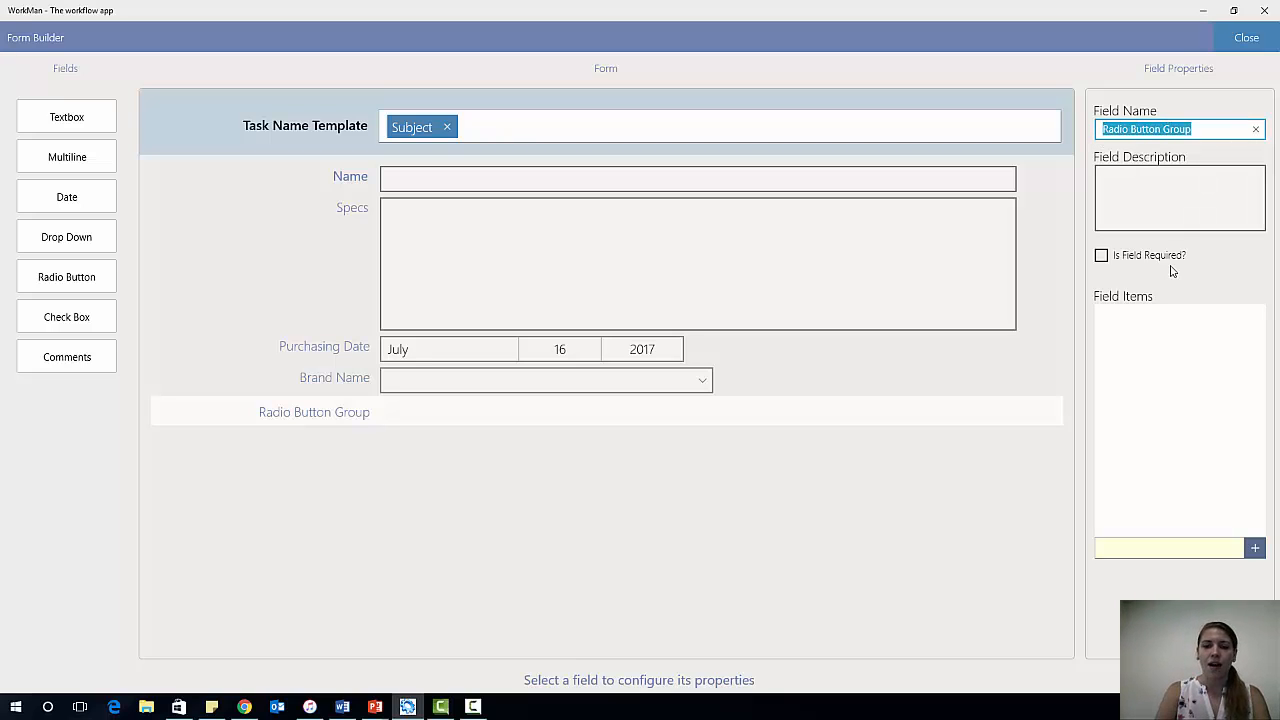
pyautogui.write('Li')
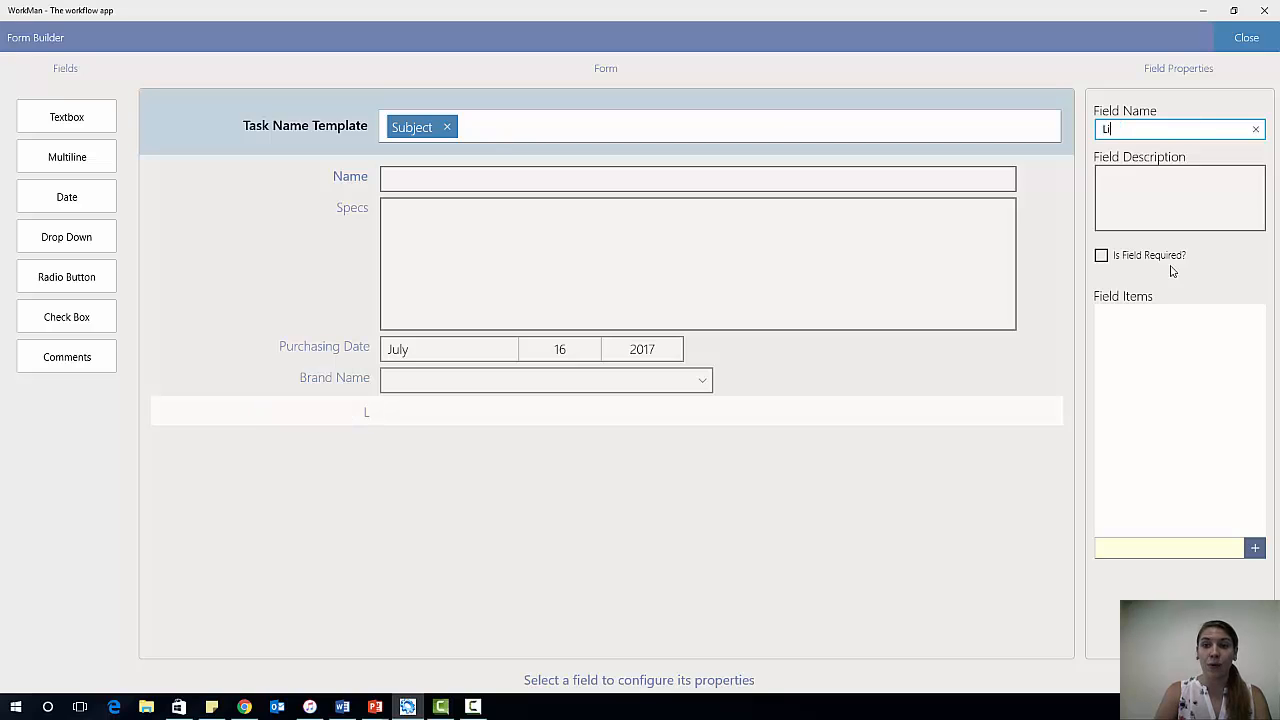
pyautogui.write('fetime W')
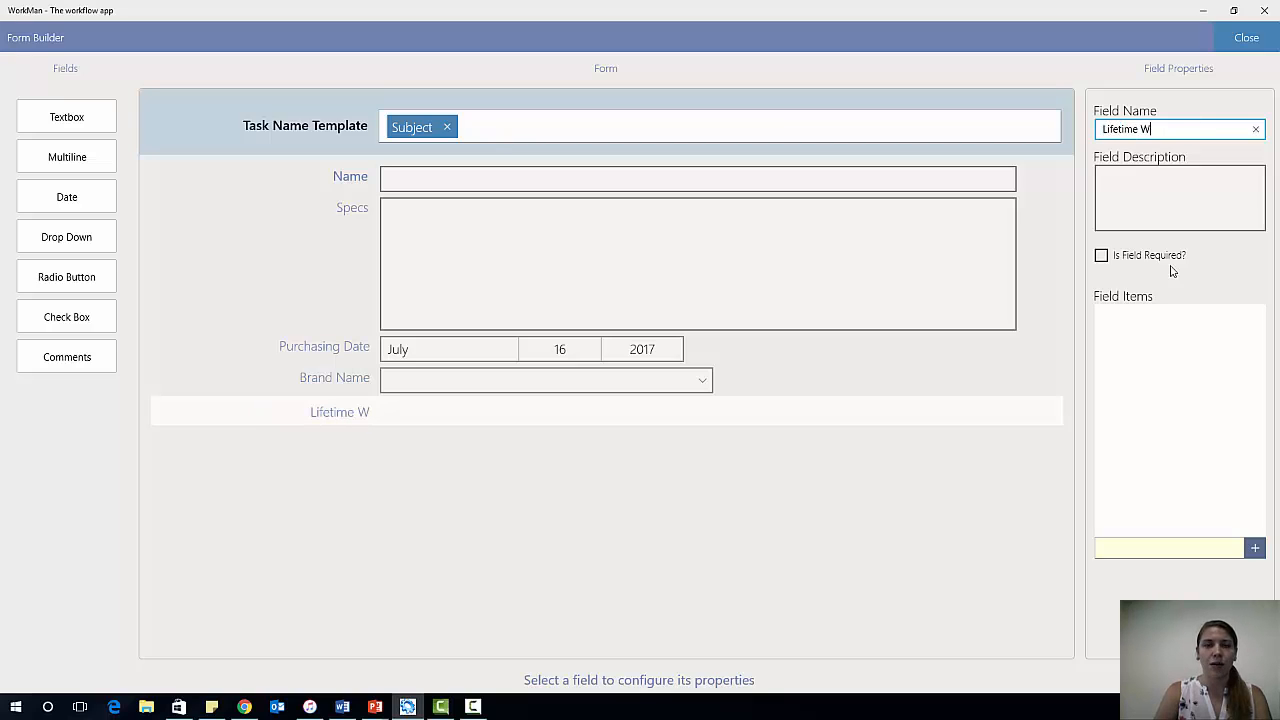
pyautogui.write('arranty')
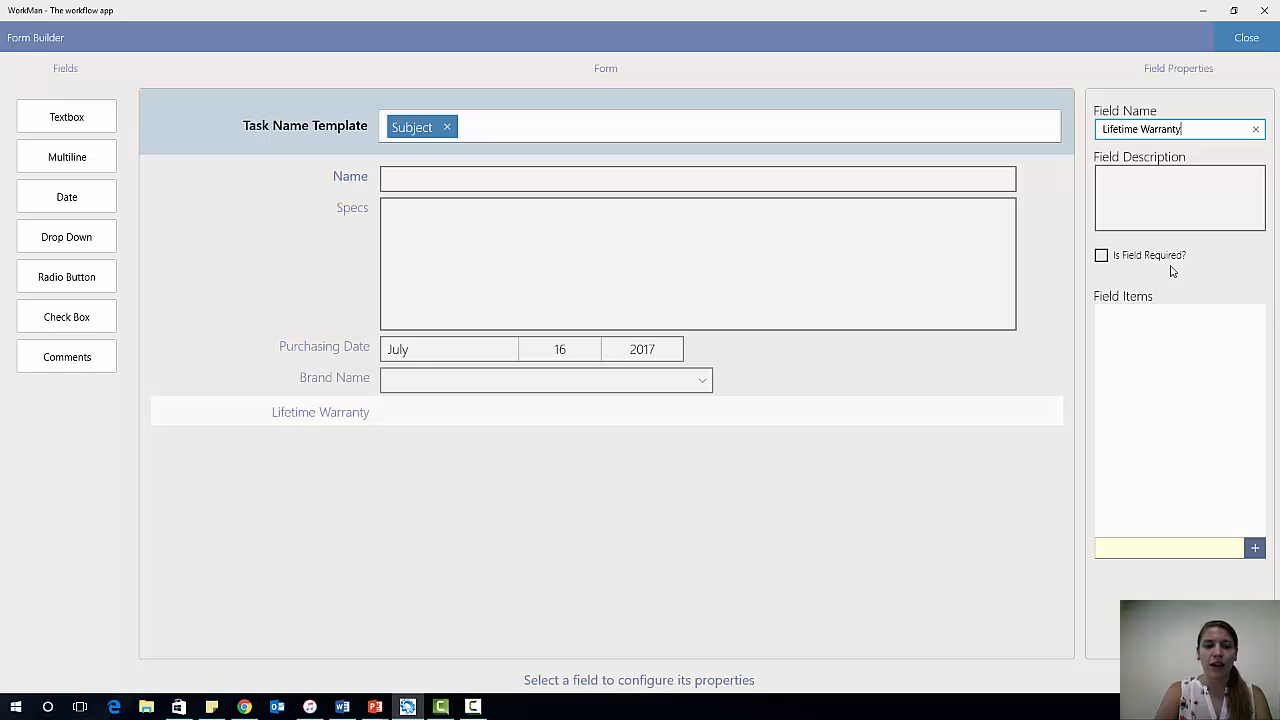
# - Add the items "No" and "Yes" to the Lifetime Warranty radio button field
pyautogui.click(1136, 214)
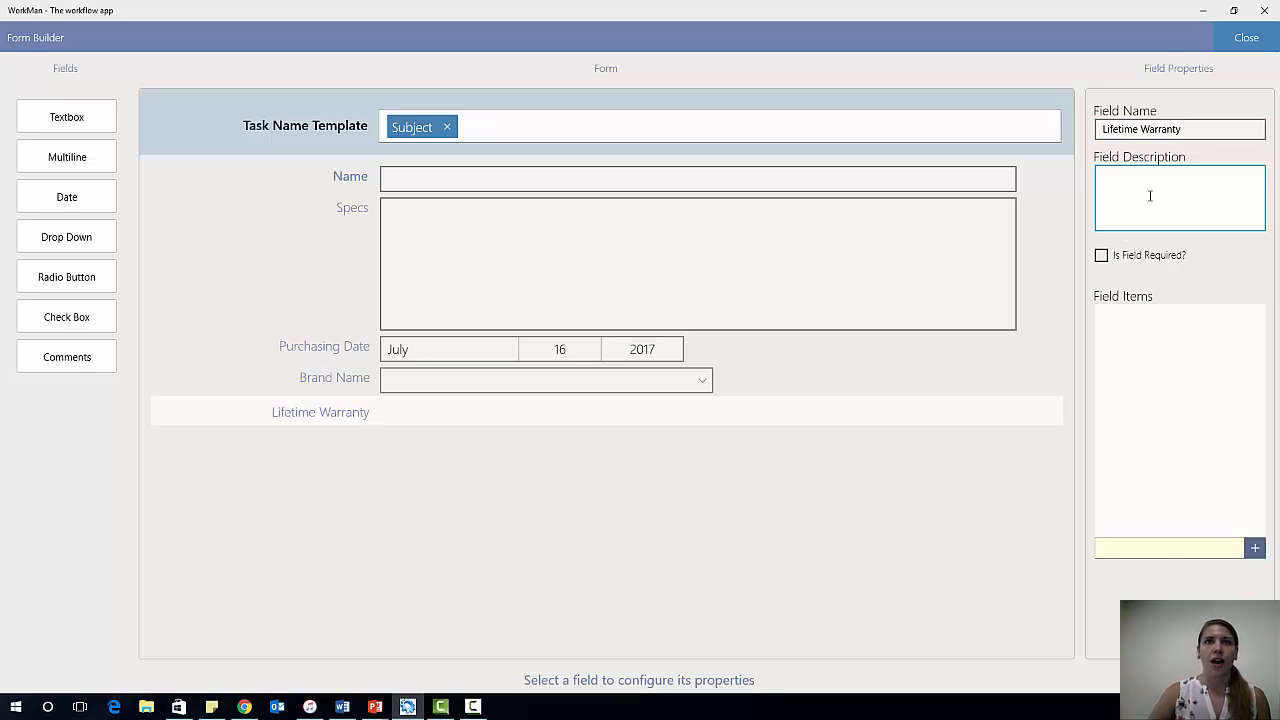
pyautogui.click(1166, 545)
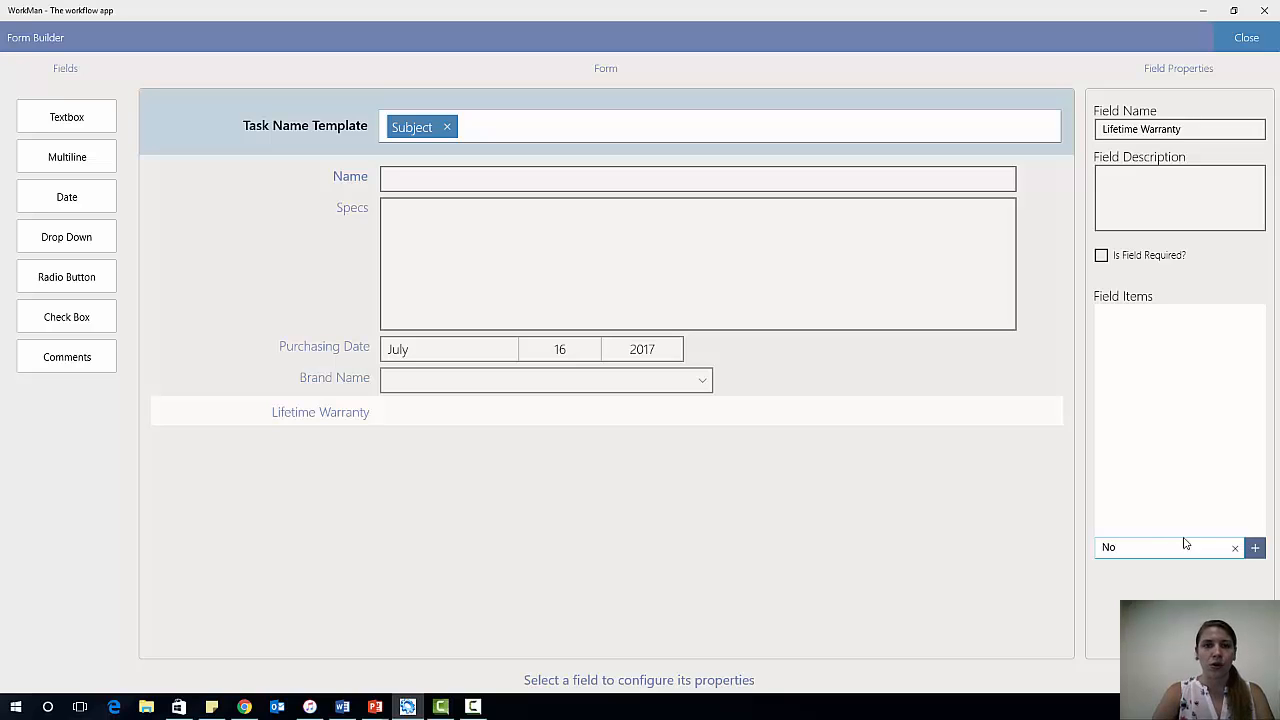
pyautogui.click(1255, 547)
pyautogui.click(1145, 547)
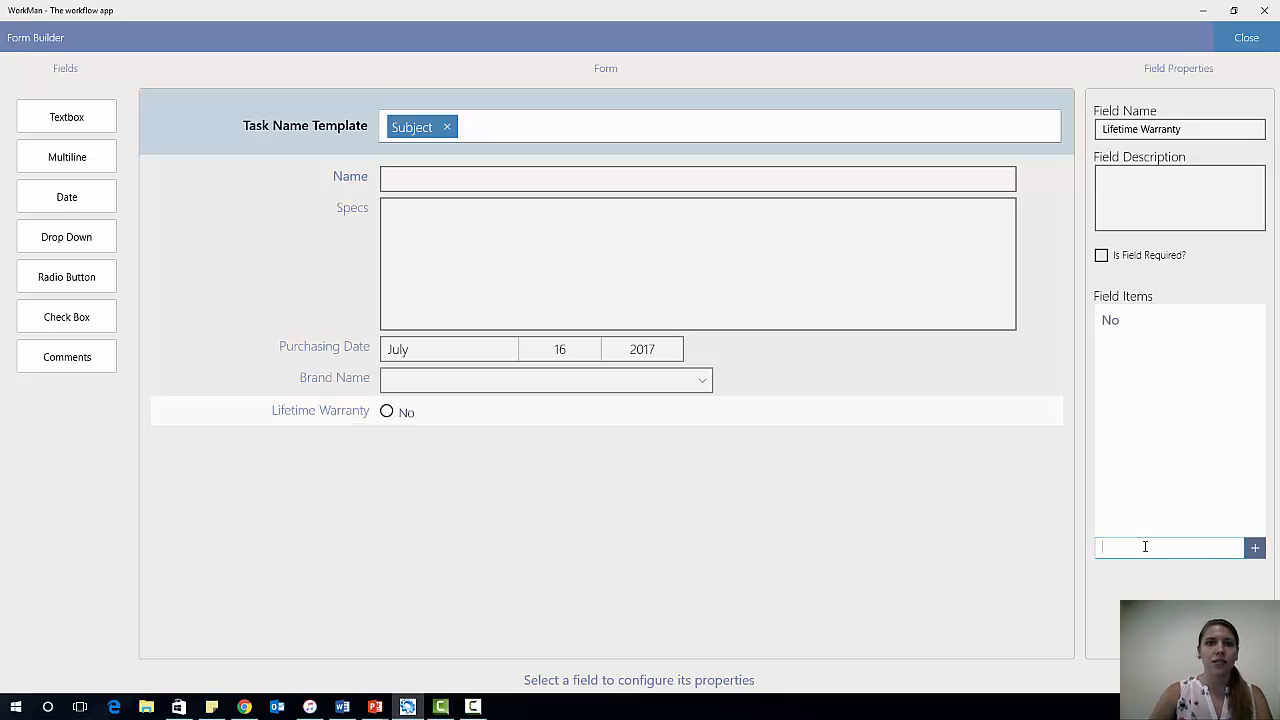
pyautogui.click(1255, 547)
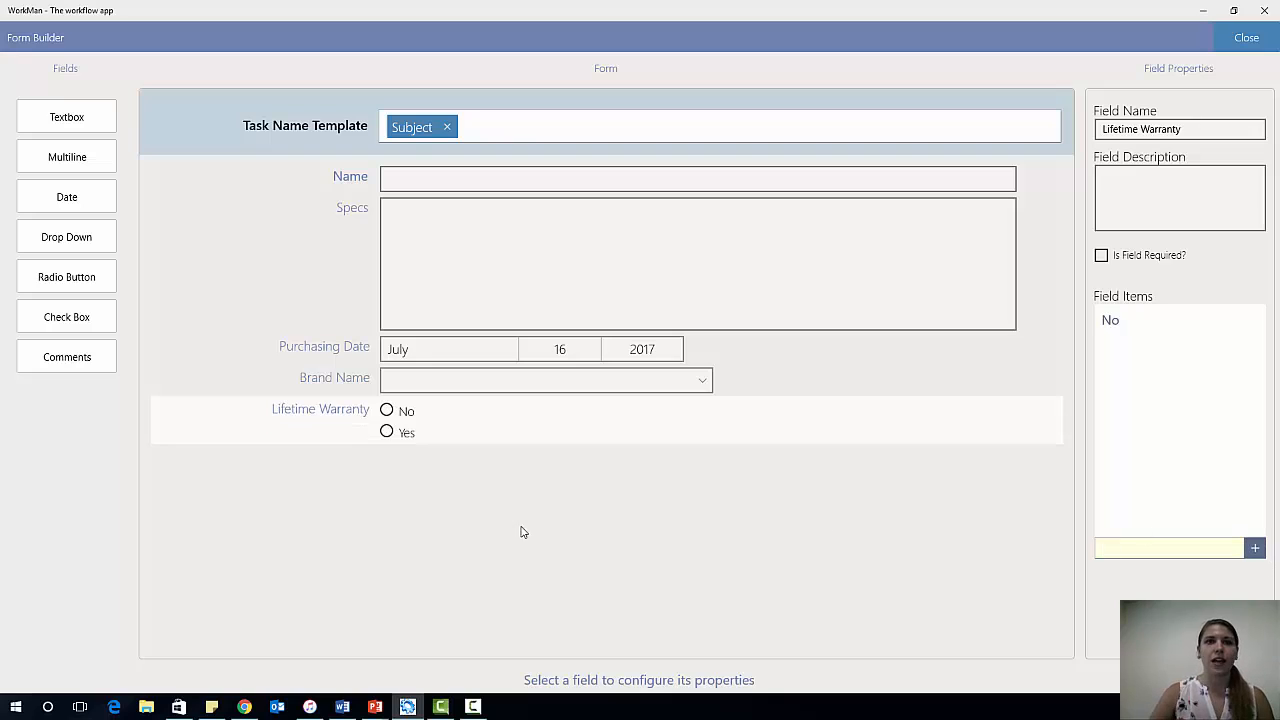
# - Try out the Lifetime Warranty radio buttons by switching between No and Yes, leaving No selected
pyautogui.click(387, 411)
pyautogui.click(387, 432)
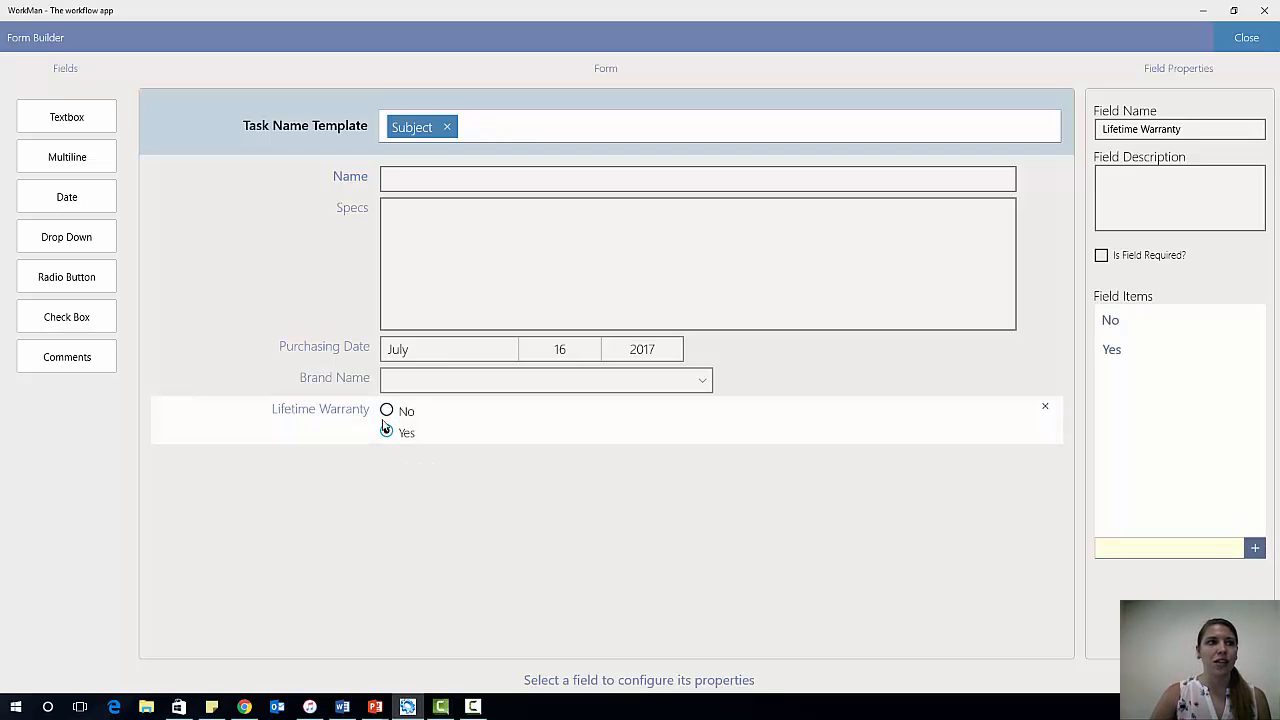
pyautogui.click(387, 411)
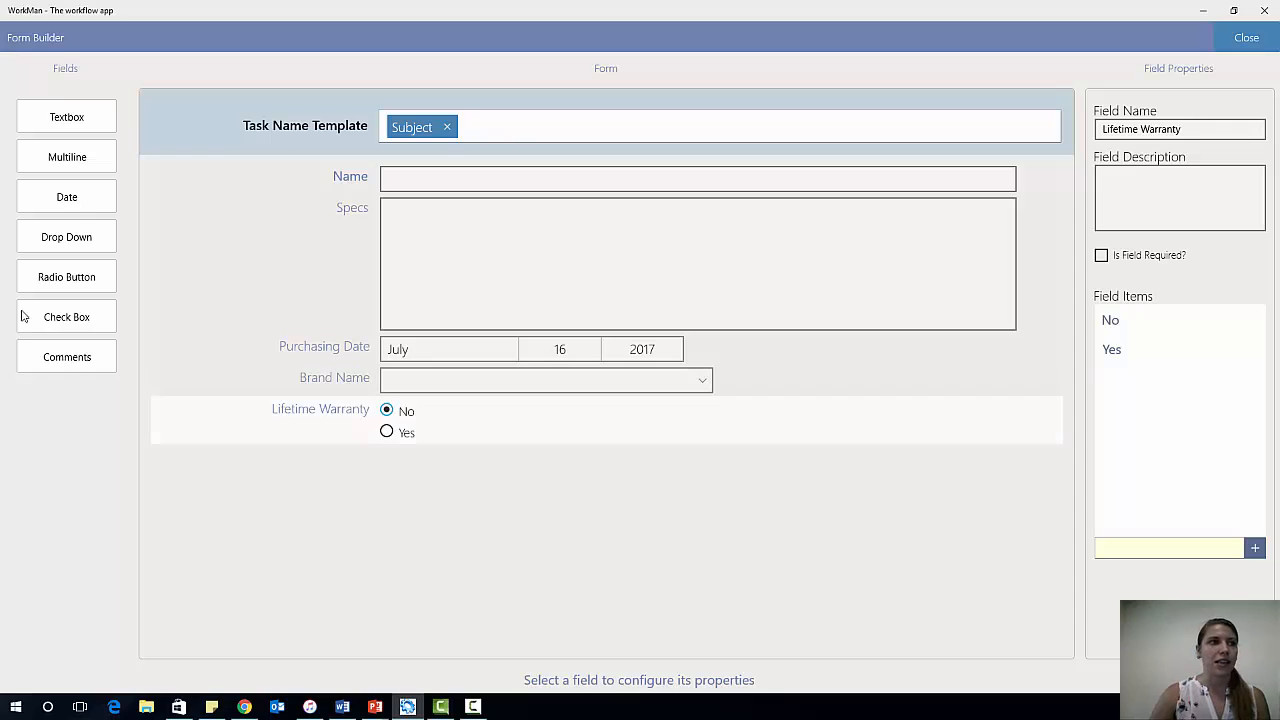
# - Add a Check Box field below the Lifetime Warranty field and name it "Colors Available"
pyautogui.moveTo(60, 318); pyautogui.dragTo(480, 486)
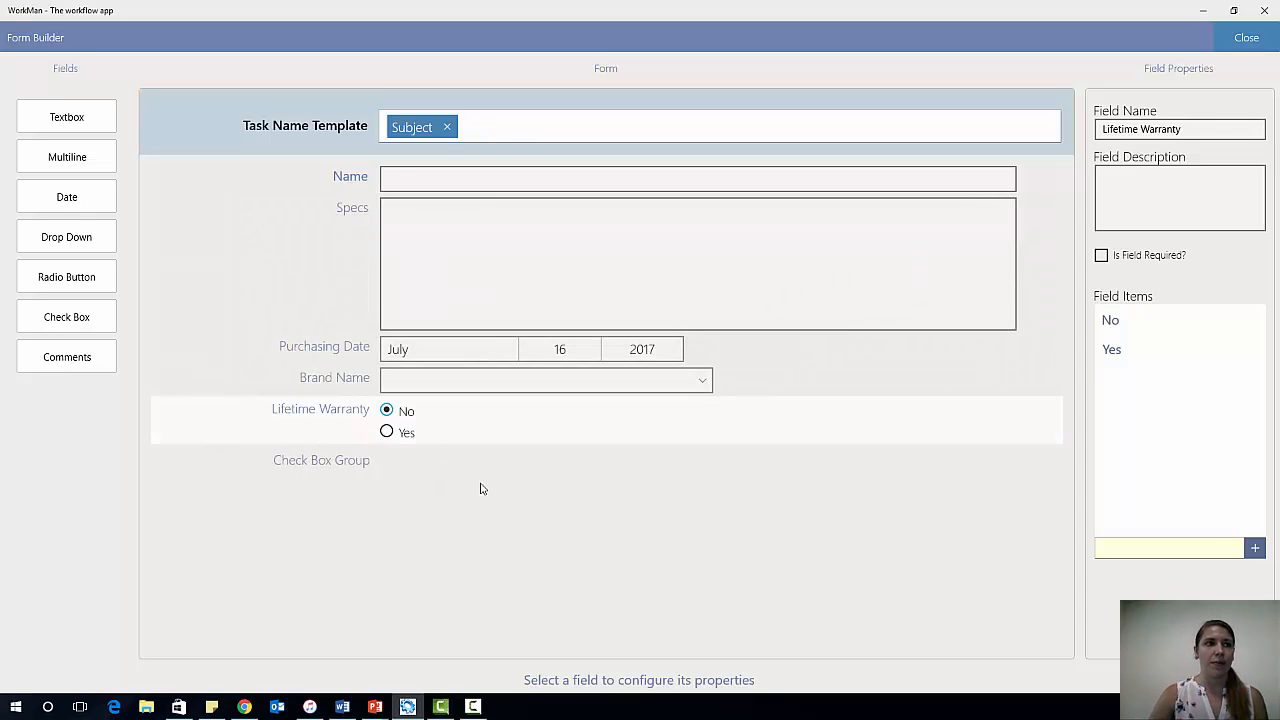
pyautogui.click(490, 472)
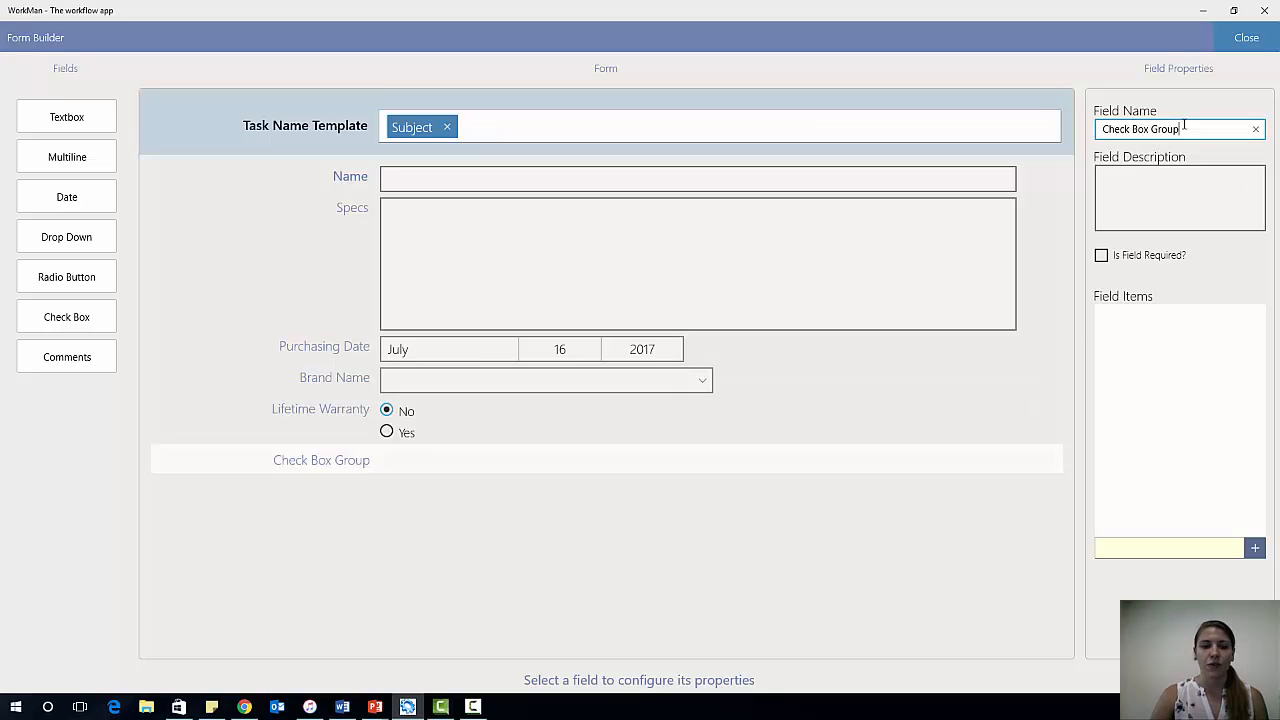
pyautogui.moveTo(1185, 129); pyautogui.dragTo(1090, 148)
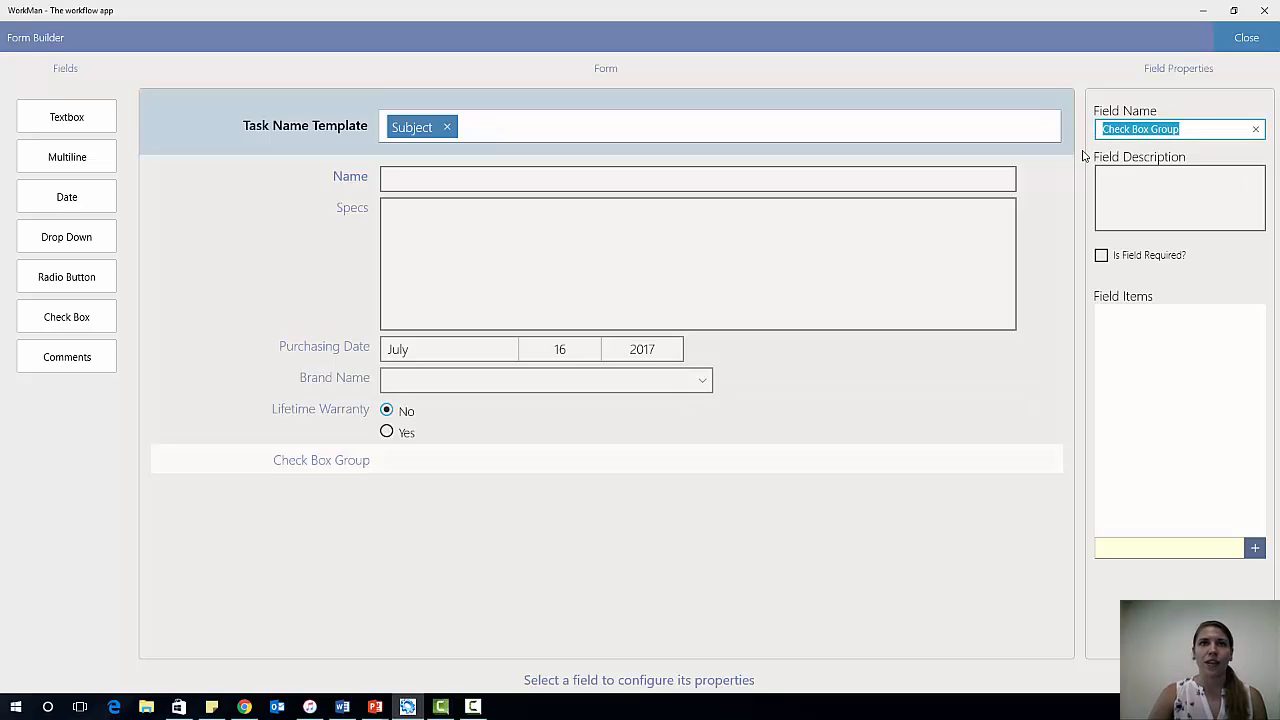
pyautogui.write('Colo')
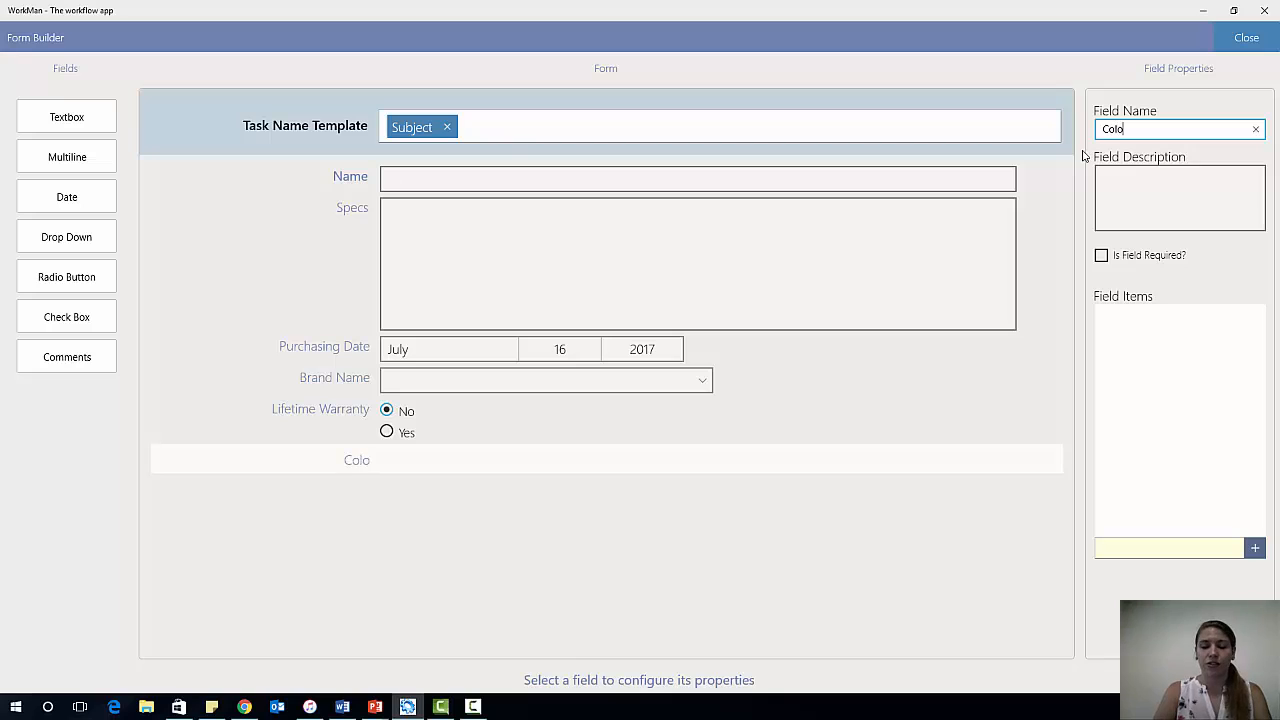
pyautogui.write('rs Available')
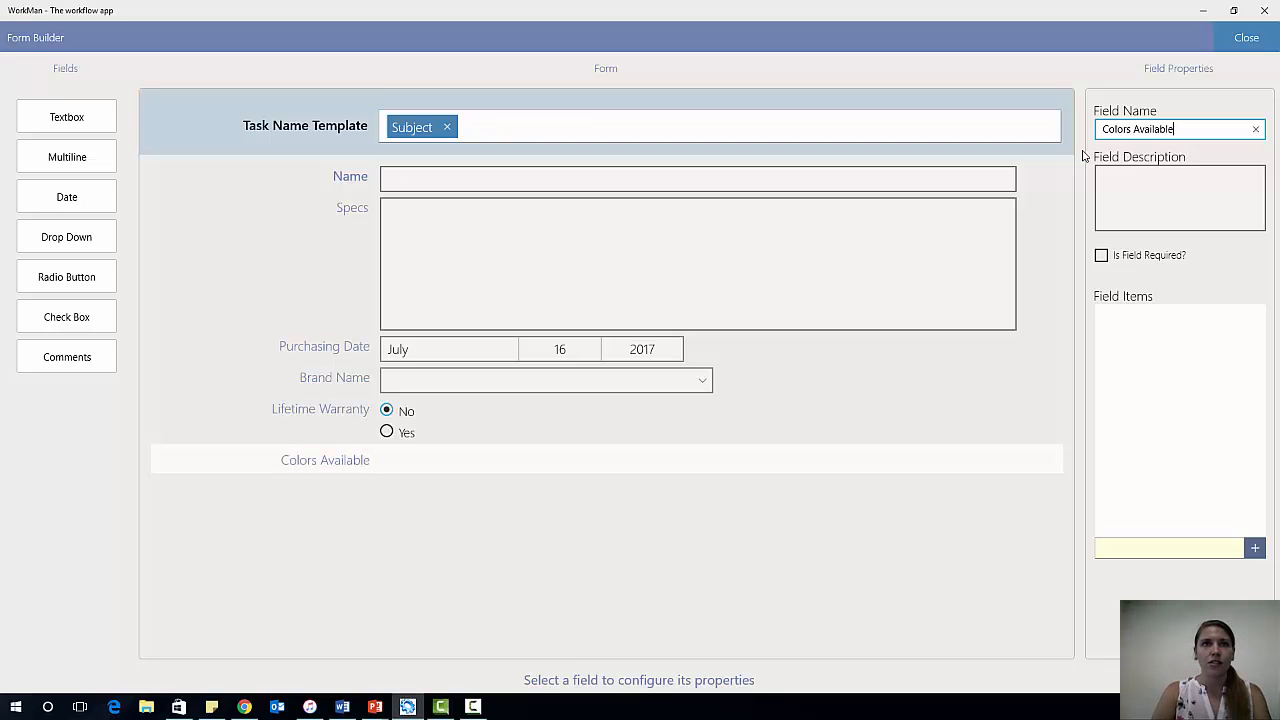
# - Add the items "Silver" and "Gold" to the Colors Available check box field
pyautogui.click(1175, 548)
pyautogui.write('S')
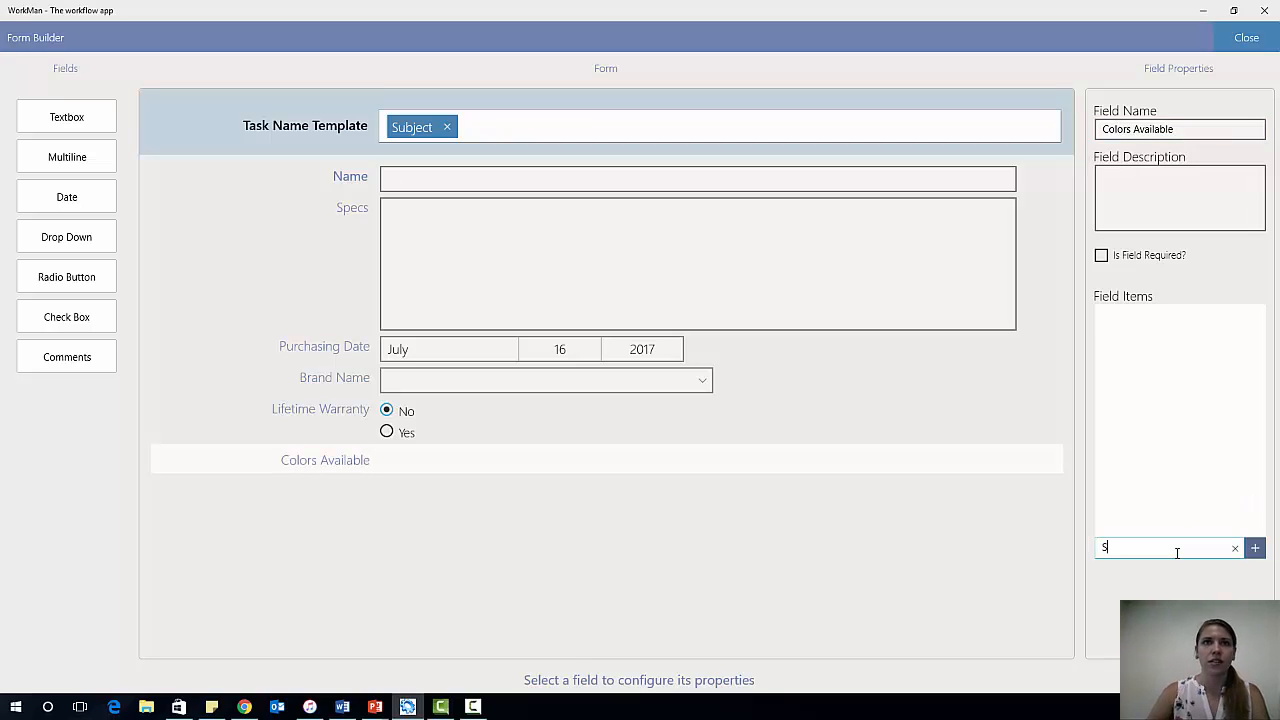
pyautogui.write('ilver')
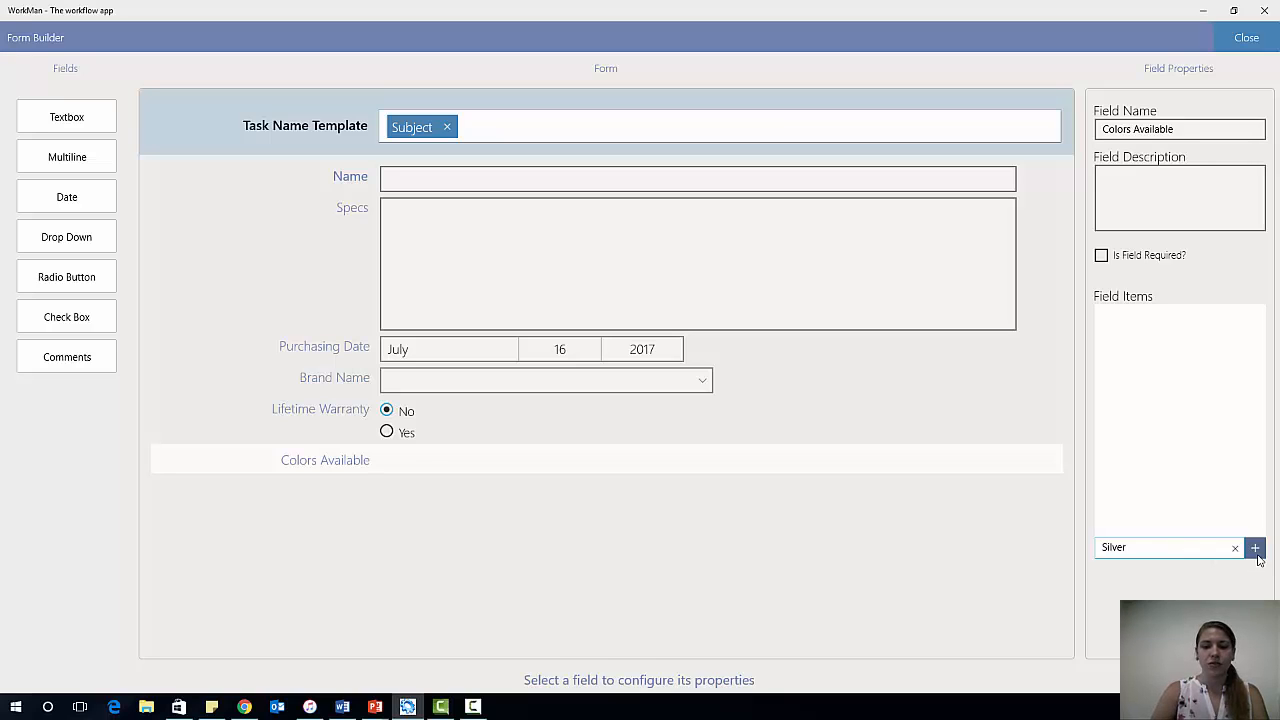
pyautogui.click(1255, 548)
pyautogui.click(1149, 547)
pyautogui.write('Go')
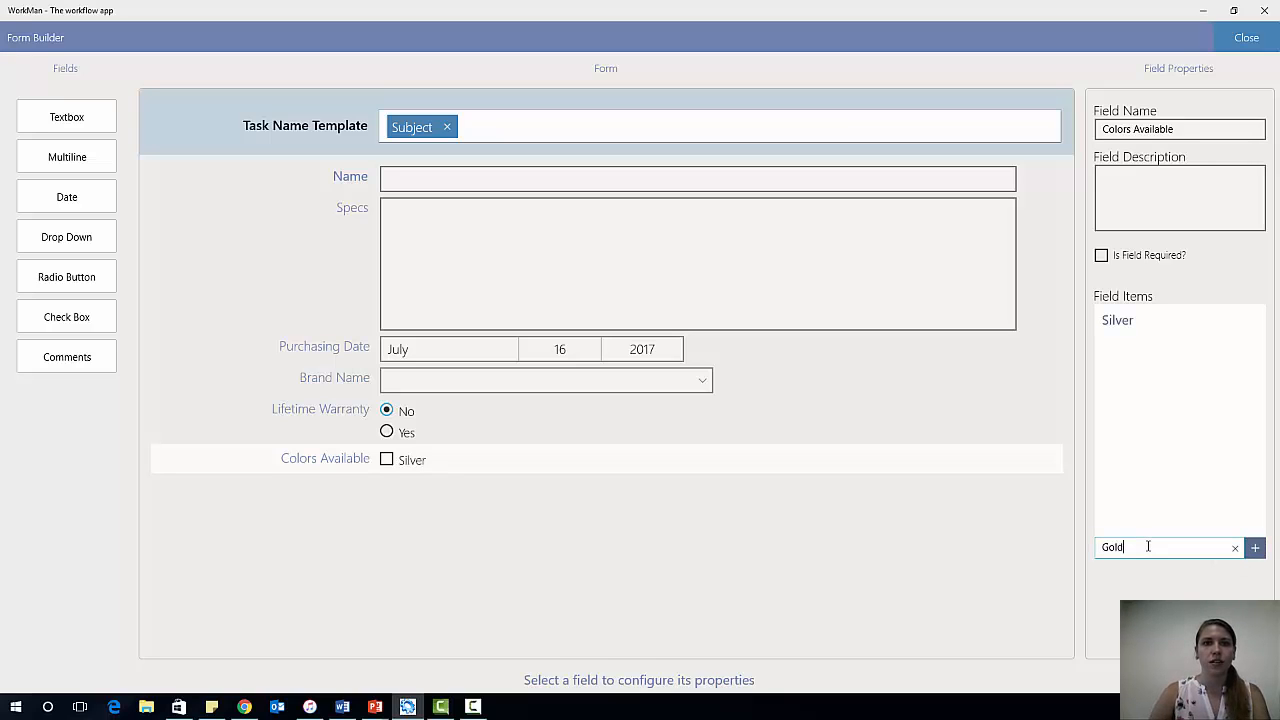
pyautogui.write('ld')
pyautogui.click(1255, 548)
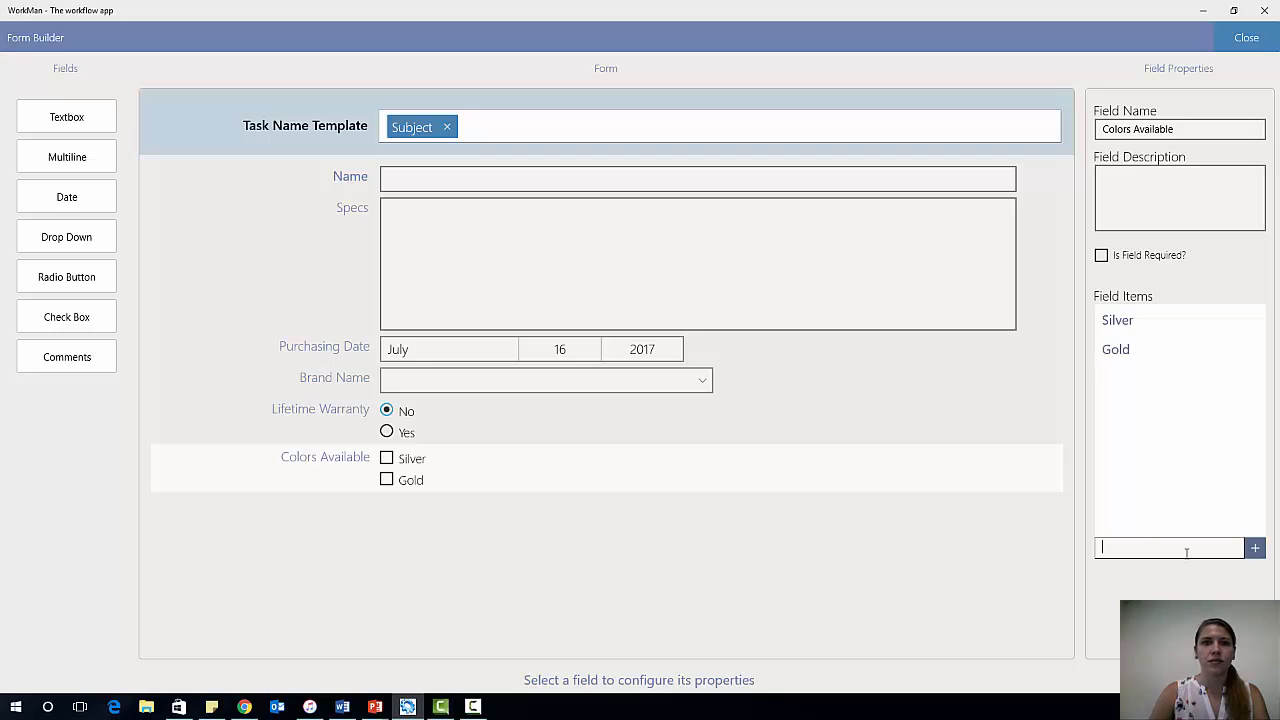
# - Add the items "Black" and "Red" to the Colors Available check box field
pyautogui.click(1186, 550)
pyautogui.write('Black')
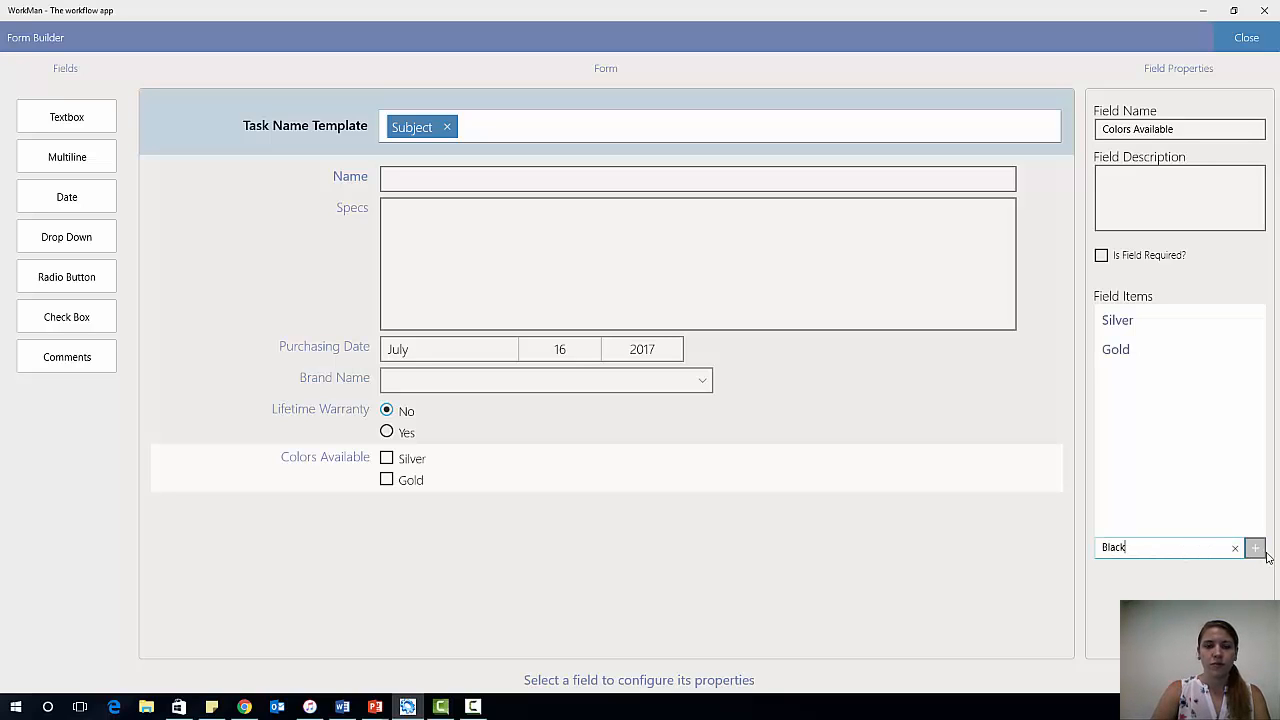
pyautogui.click(1255, 548)
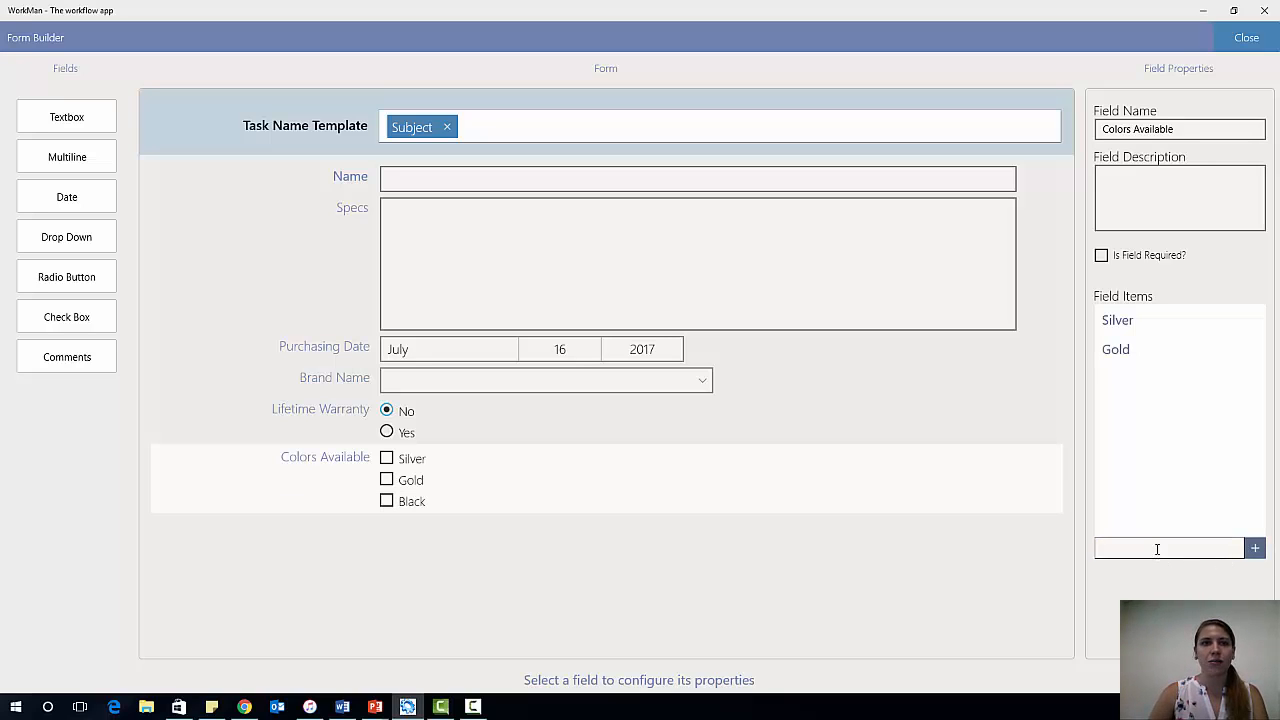
pyautogui.click(1171, 545)
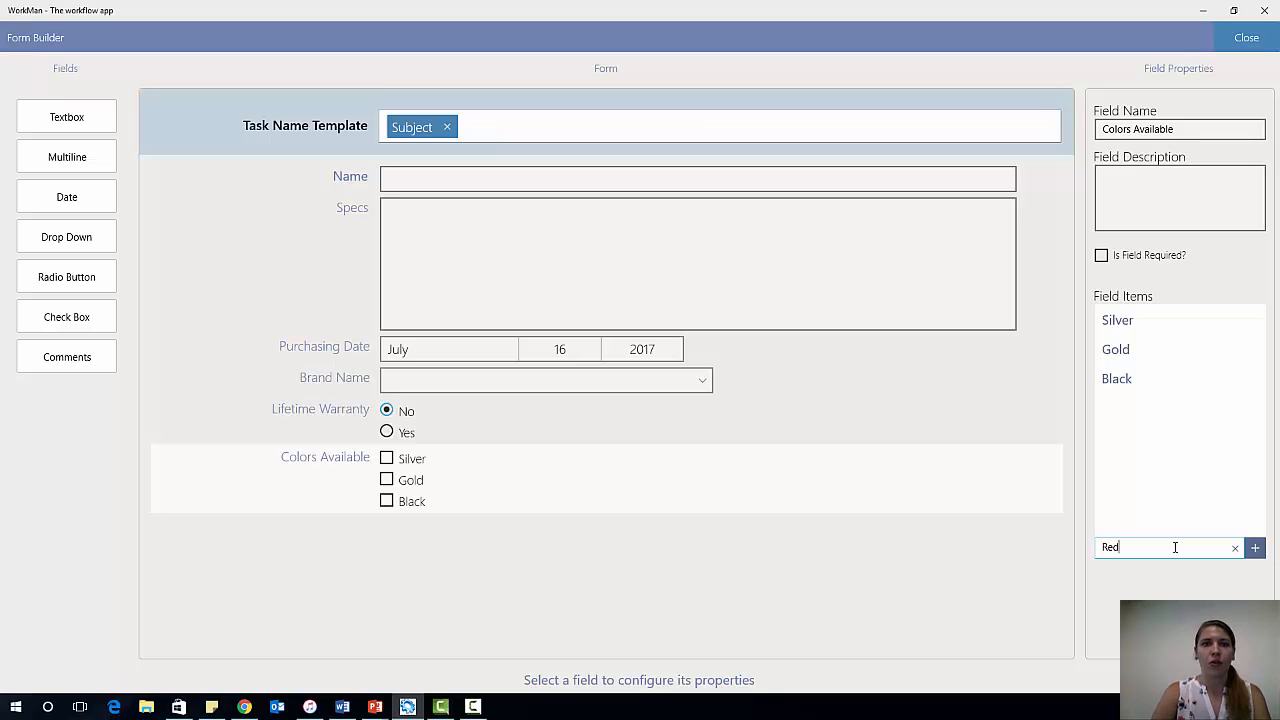
pyautogui.click(1255, 546)
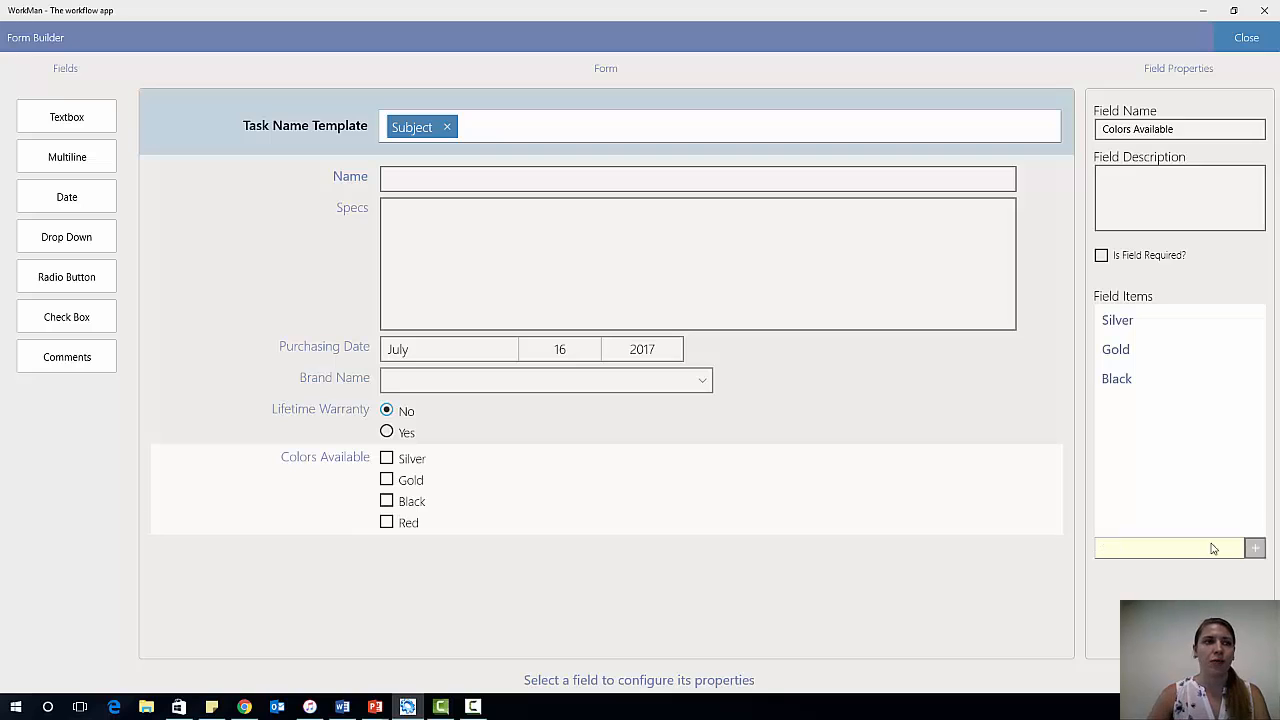
# - Try out the Colors Available check boxes by ticking and clearing Silver, Gold and Black
pyautogui.click(386, 460)
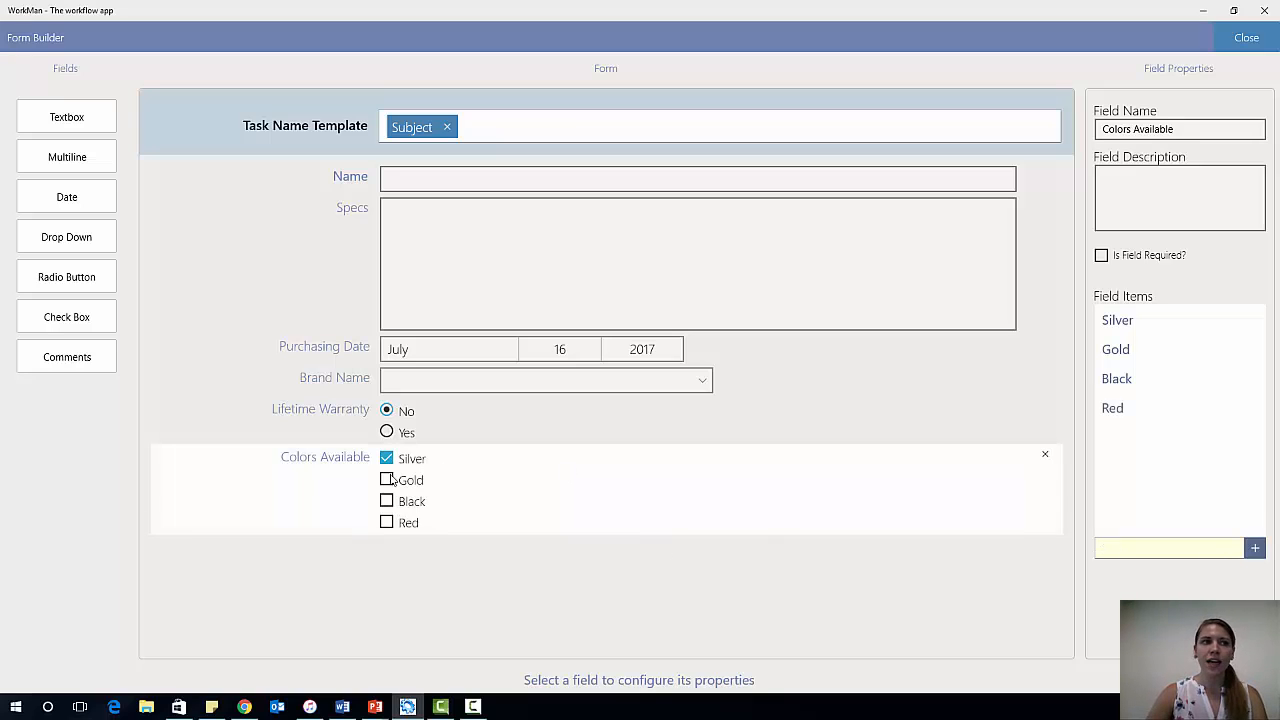
pyautogui.click(386, 480)
pyautogui.click(386, 460)
pyautogui.click(386, 480)
pyautogui.click(386, 501)
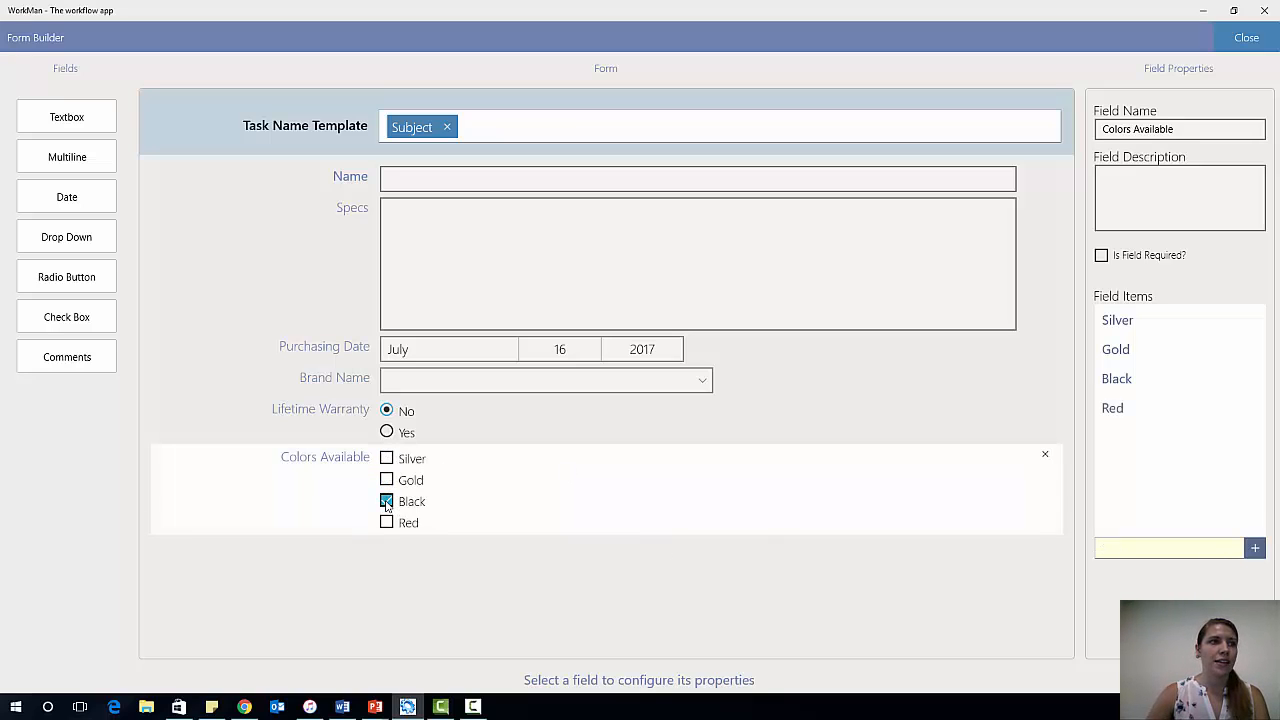
pyautogui.click(386, 458)
pyautogui.click(386, 501)
pyautogui.click(386, 458)
pyautogui.click(386, 480)
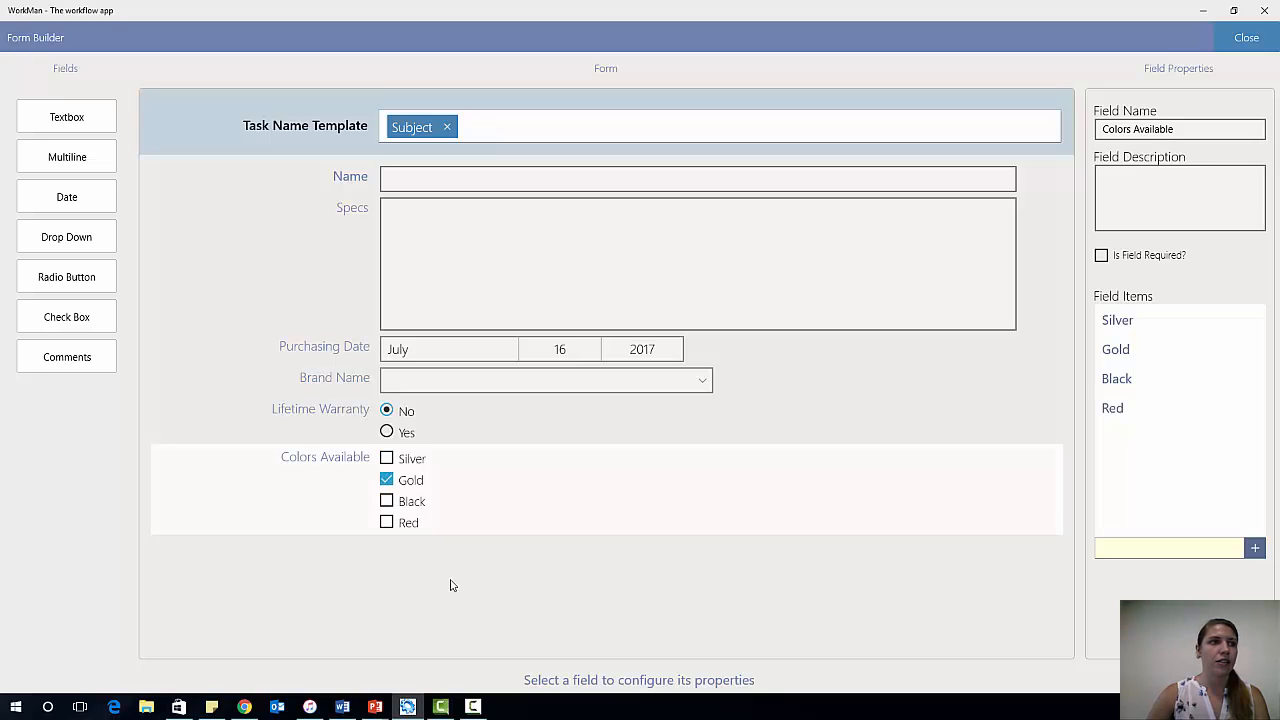
pyautogui.click(387, 481)
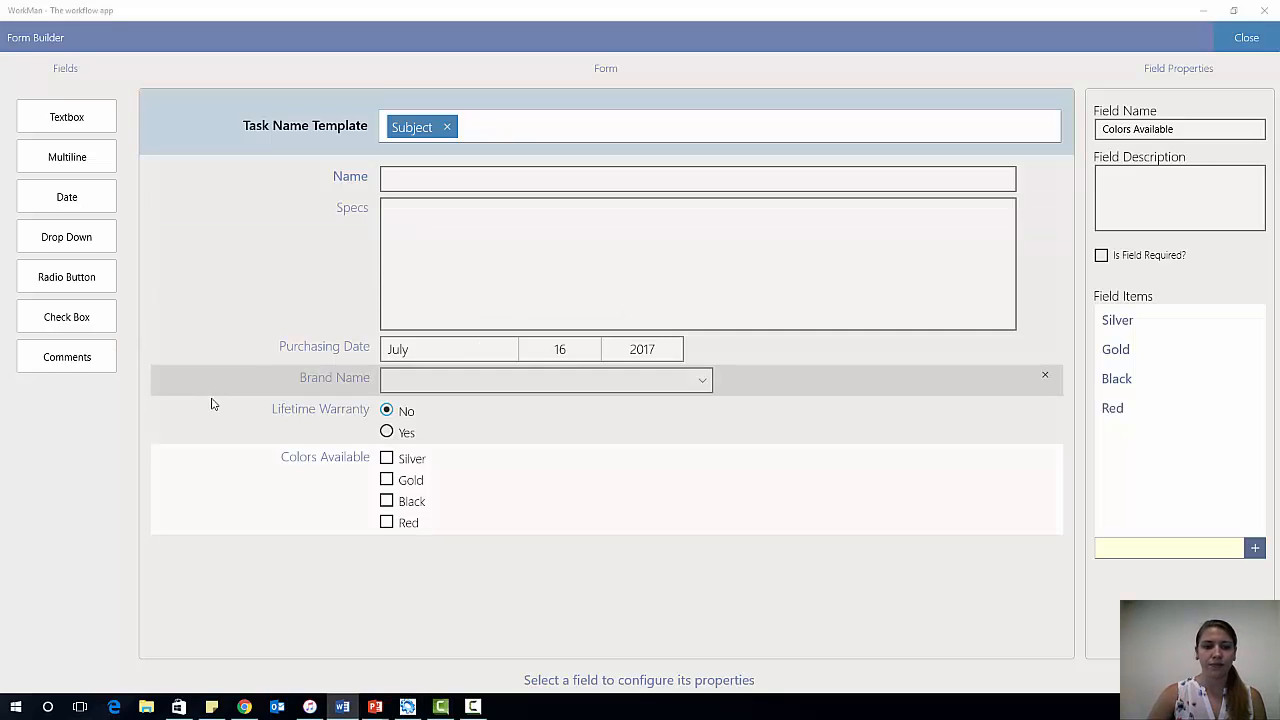
# - Add a Comments field below the Colors Available field and name it "Internal Comments"
pyautogui.moveTo(78, 361); pyautogui.dragTo(480, 606)
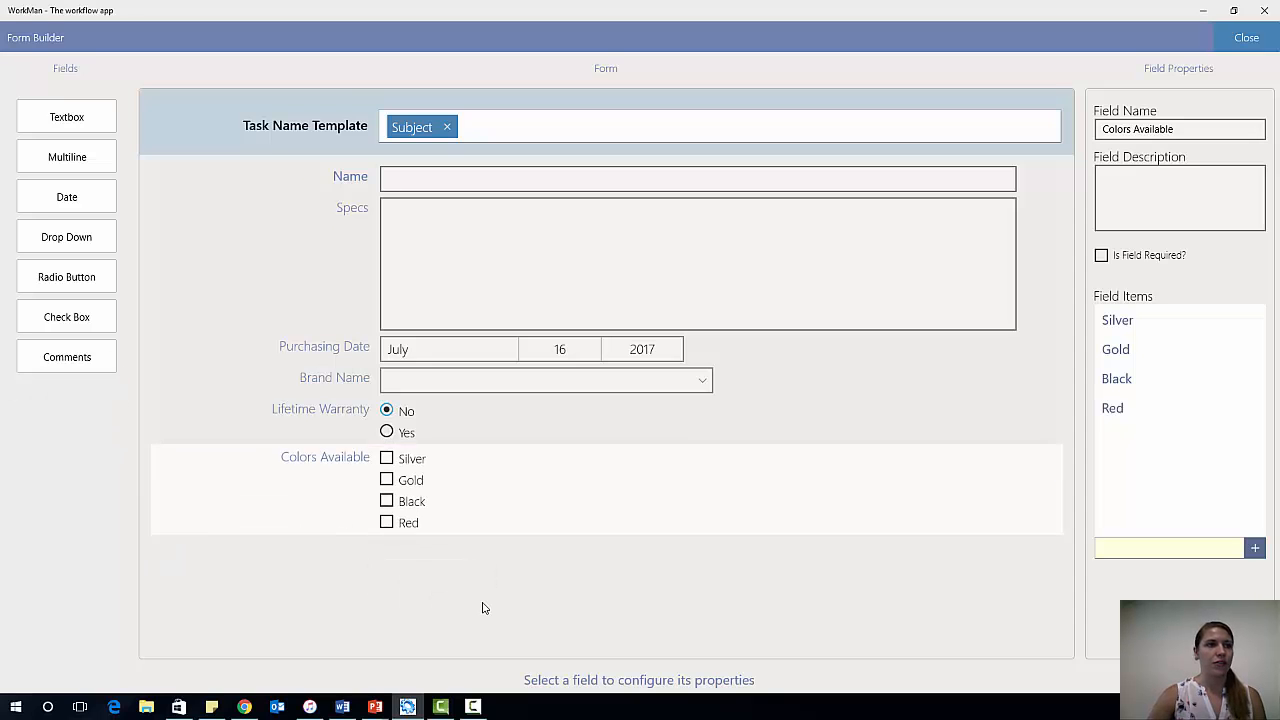
pyautogui.scroll(-2, 515, 520)
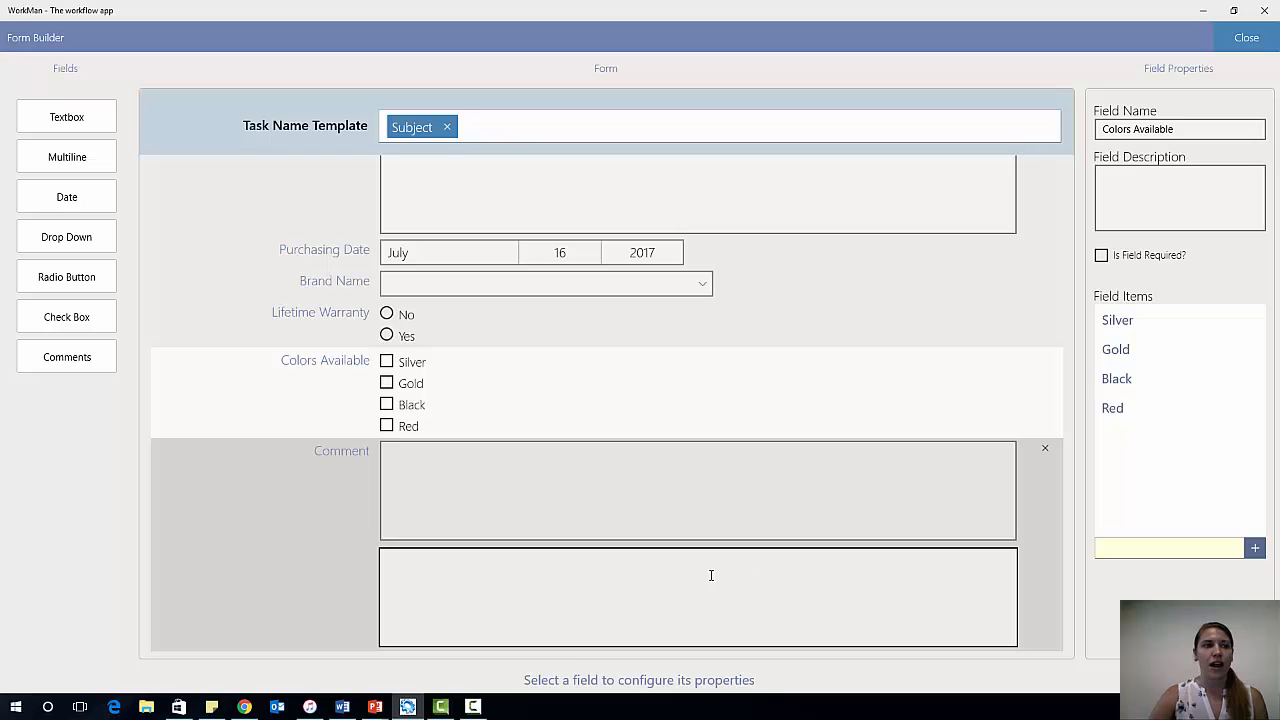
pyautogui.click(309, 524)
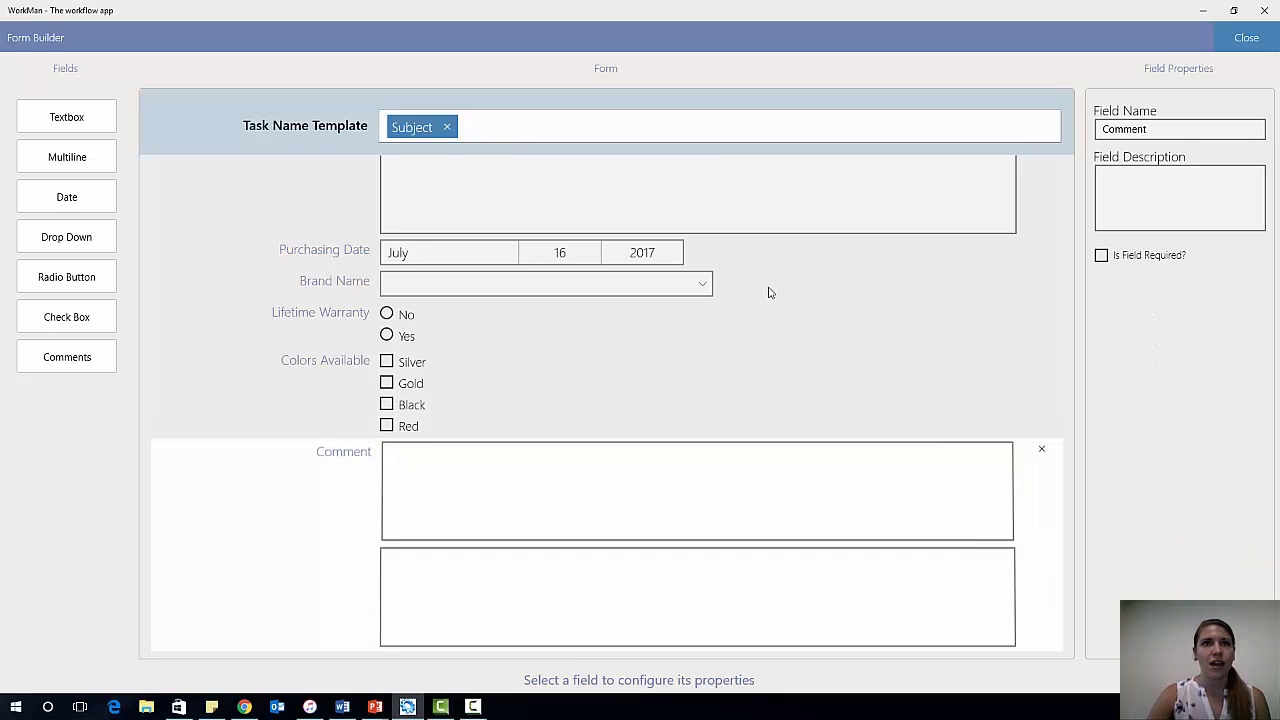
pyautogui.click(1105, 128)
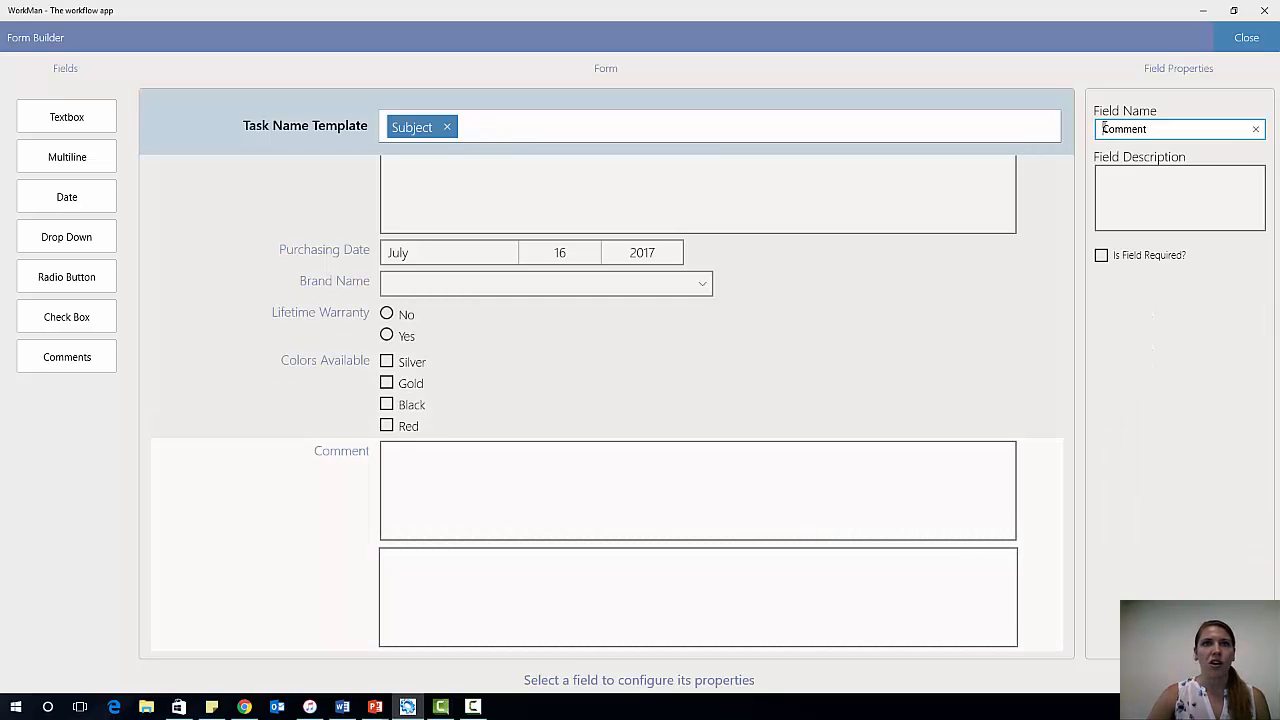
pyautogui.write('Internal Comment')
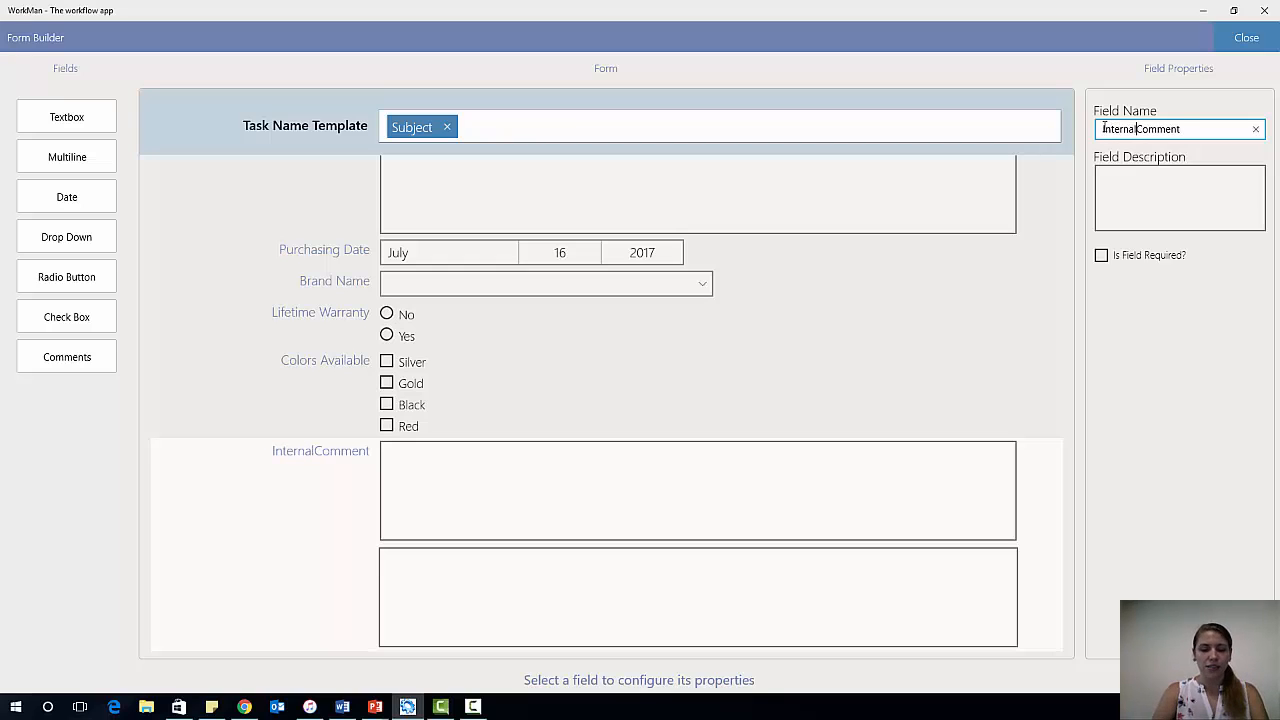
pyautogui.write(' s')
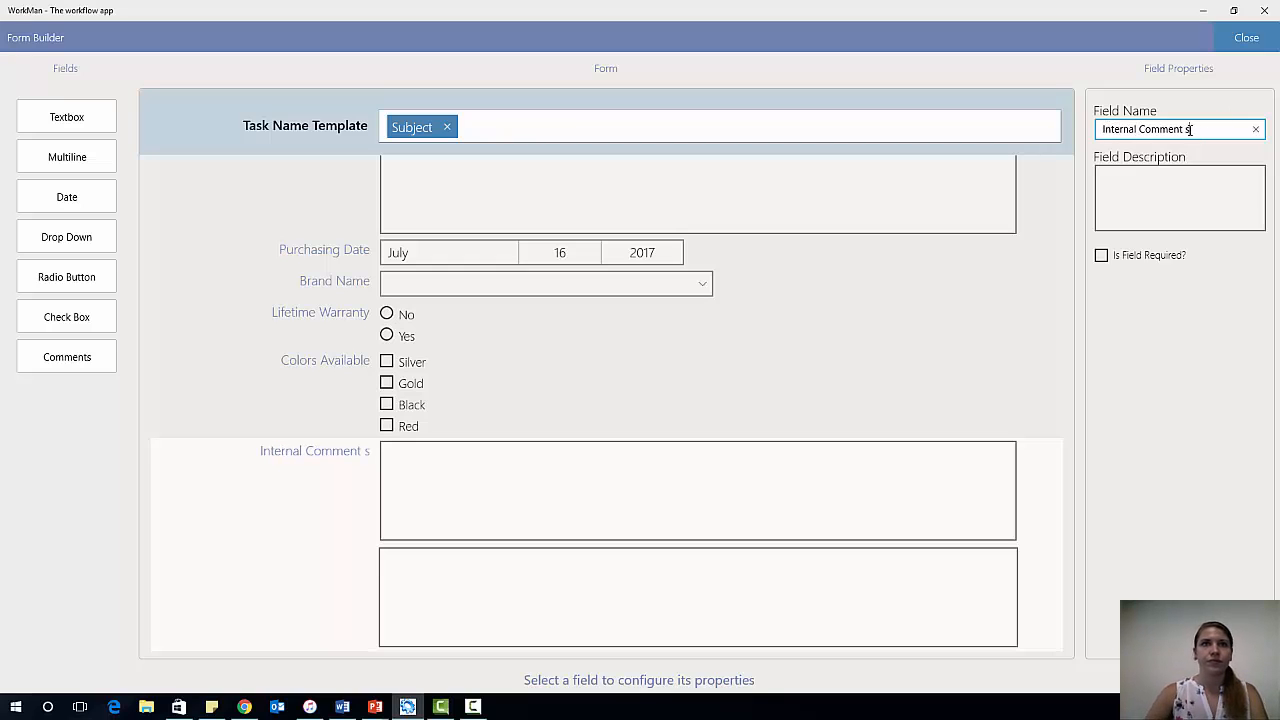
# - Replace Subject in the Task Name Template with the Name and Brand Name fields
pyautogui.scroll(1, 528, 203)
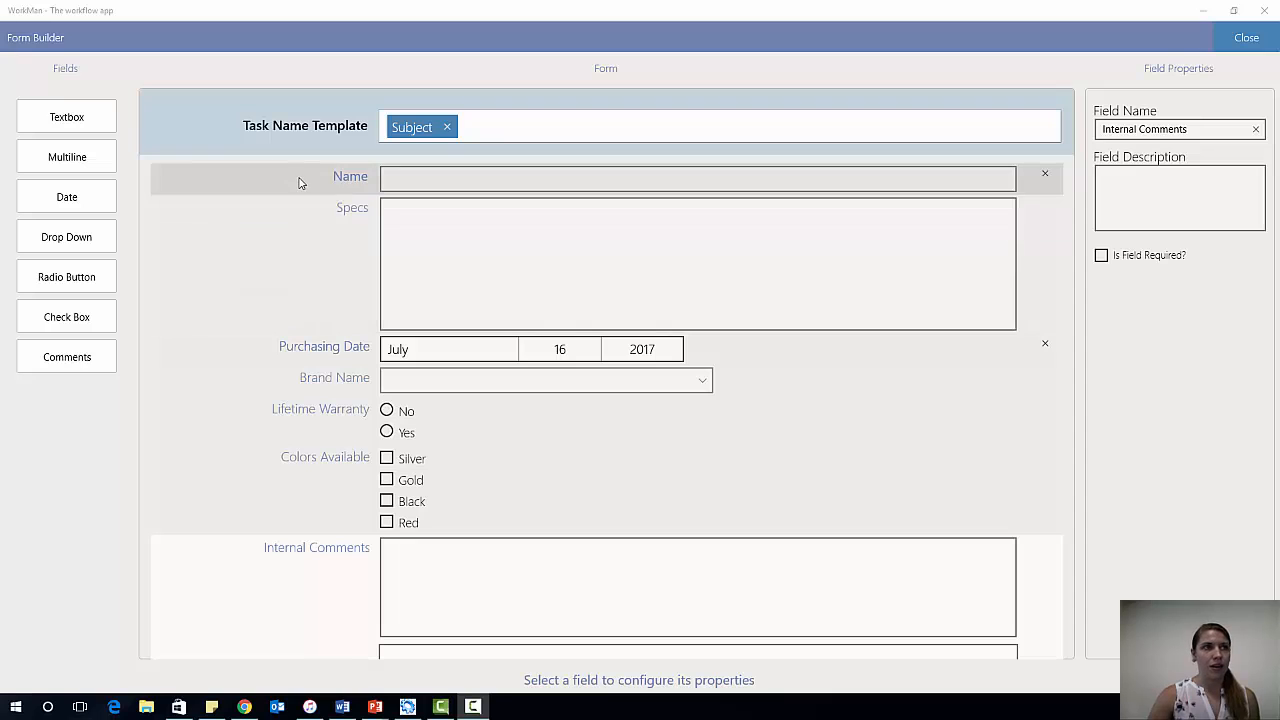
pyautogui.moveTo(298, 182); pyautogui.dragTo(486, 131)
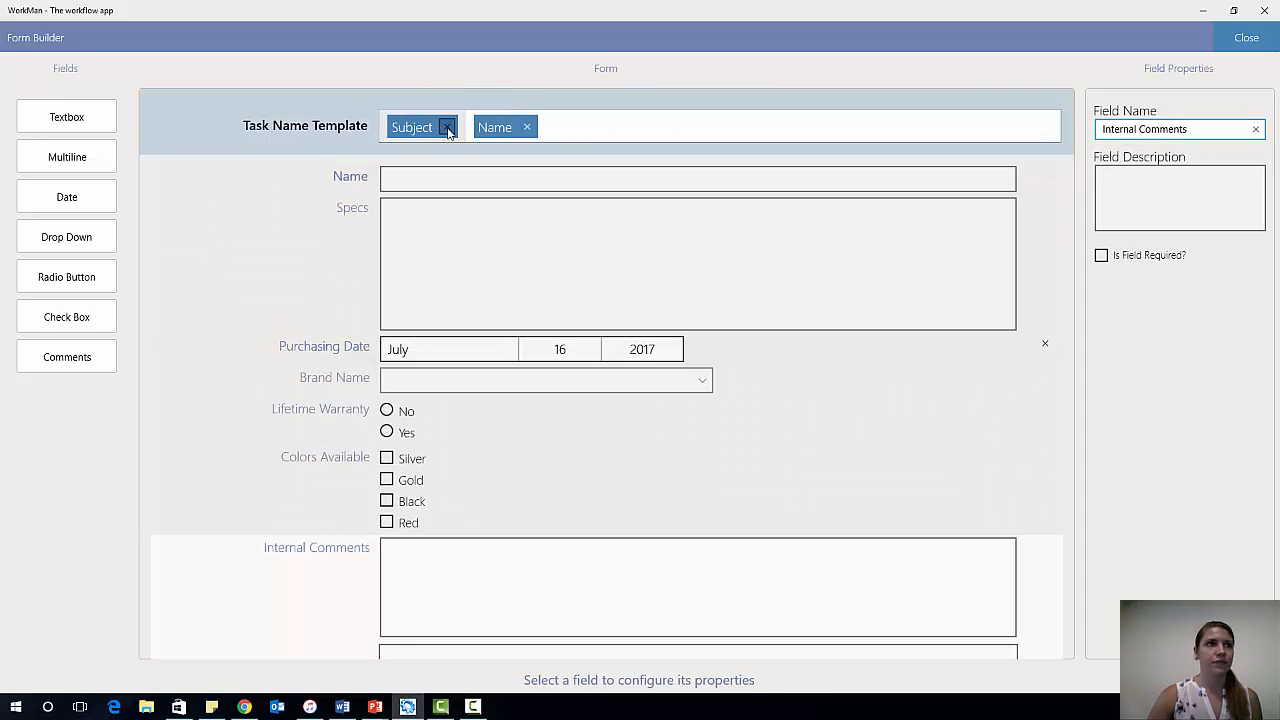
pyautogui.click(443, 131)
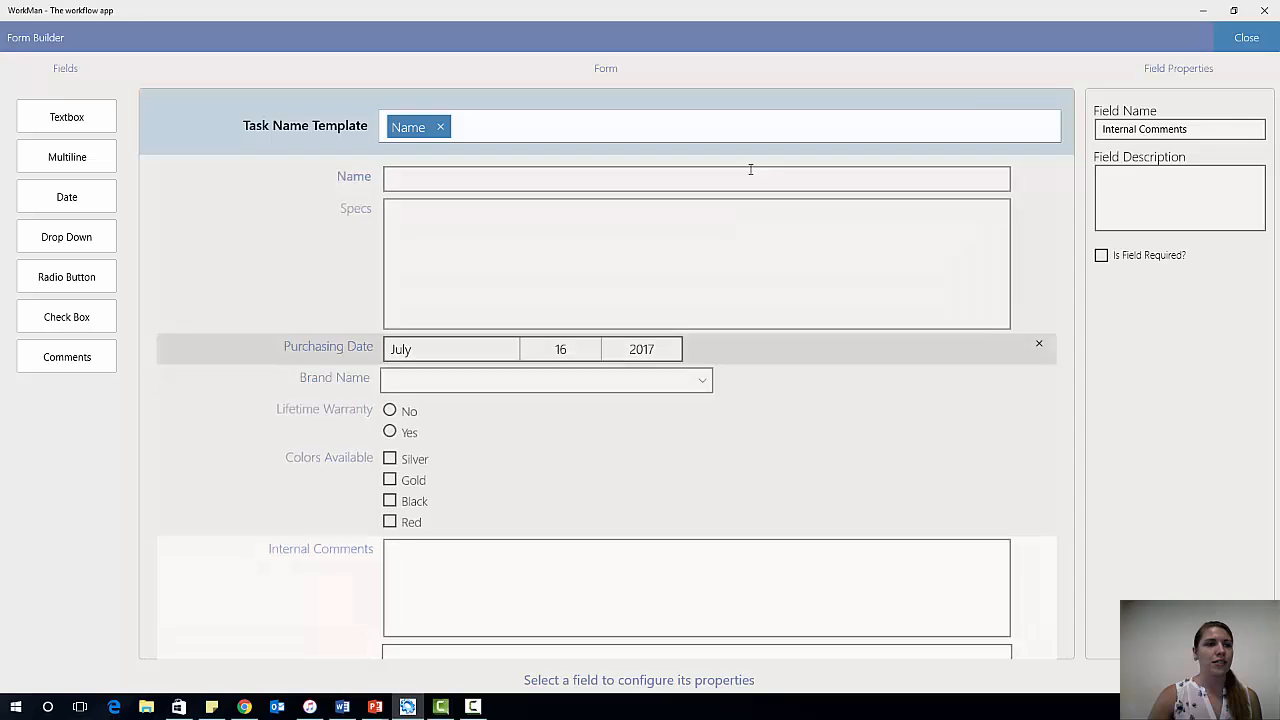
pyautogui.moveTo(751, 169); pyautogui.dragTo(625, 128)
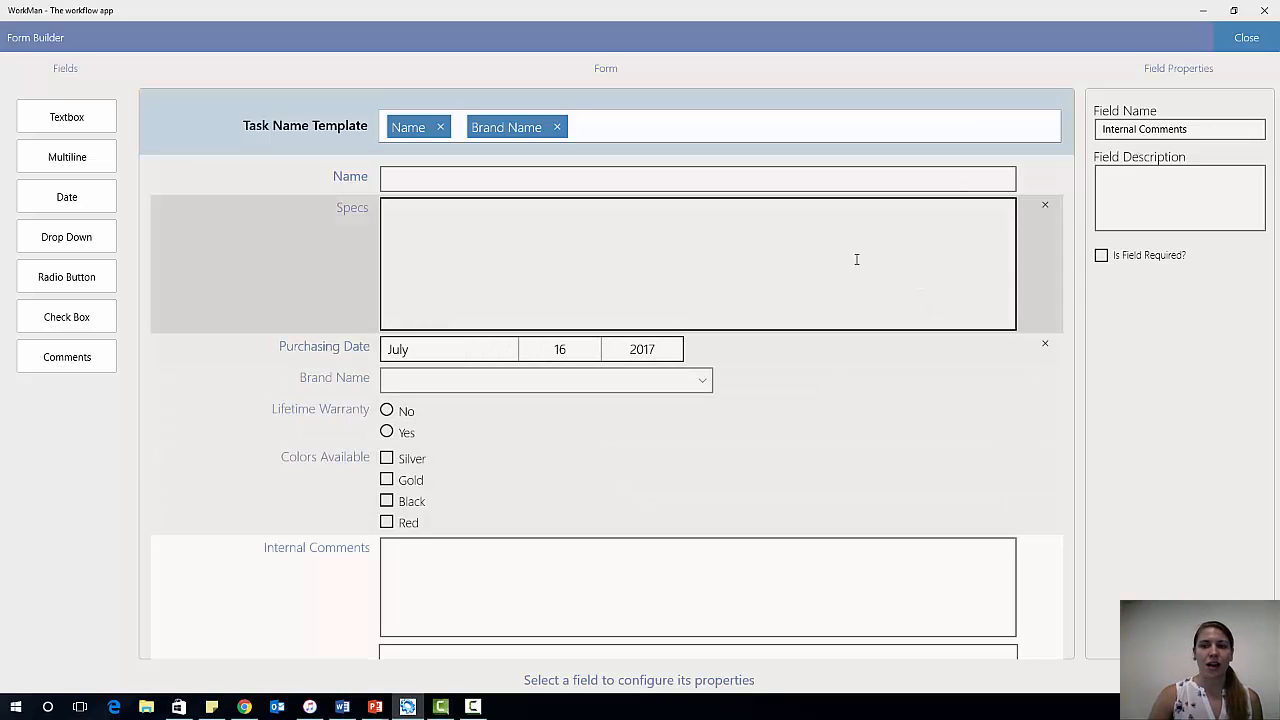
# - Look over the finished form, close the Form Builder and publish the Purchasing workflow
pyautogui.scroll(-2, 717, 252)
pyautogui.scroll(2, 720, 253)
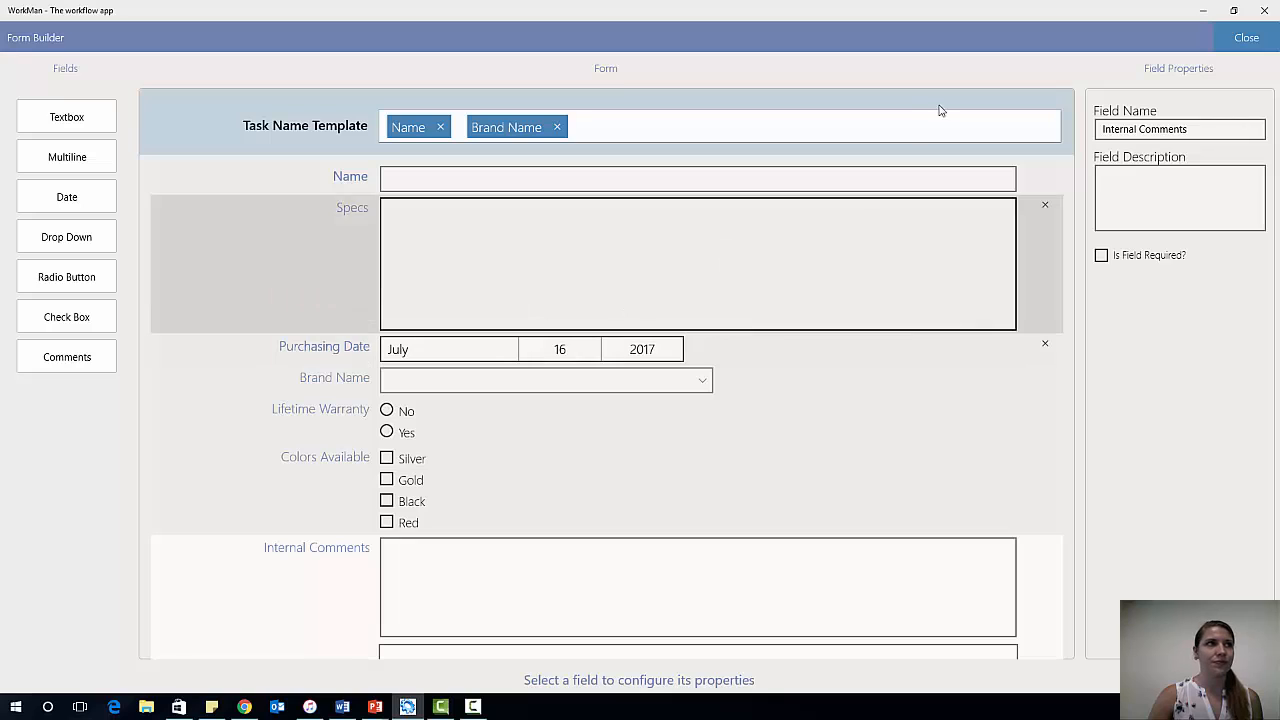
pyautogui.click(1248, 37)
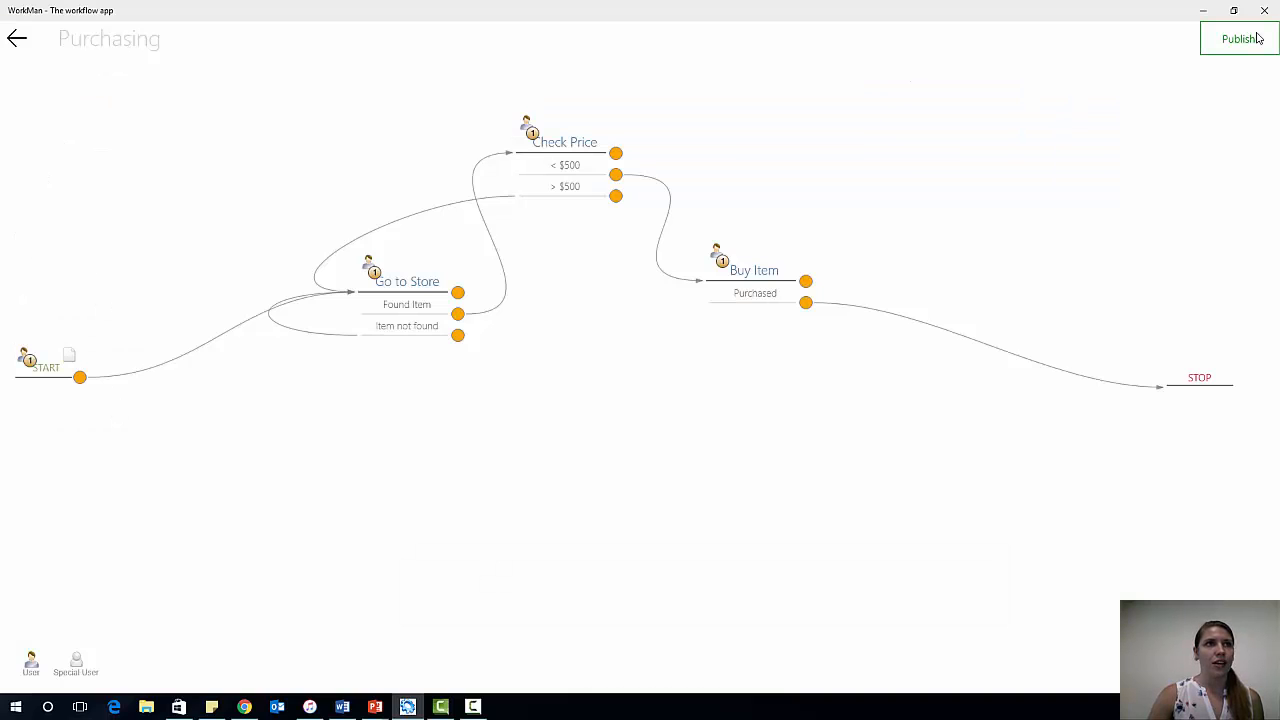
pyautogui.click(1247, 42)
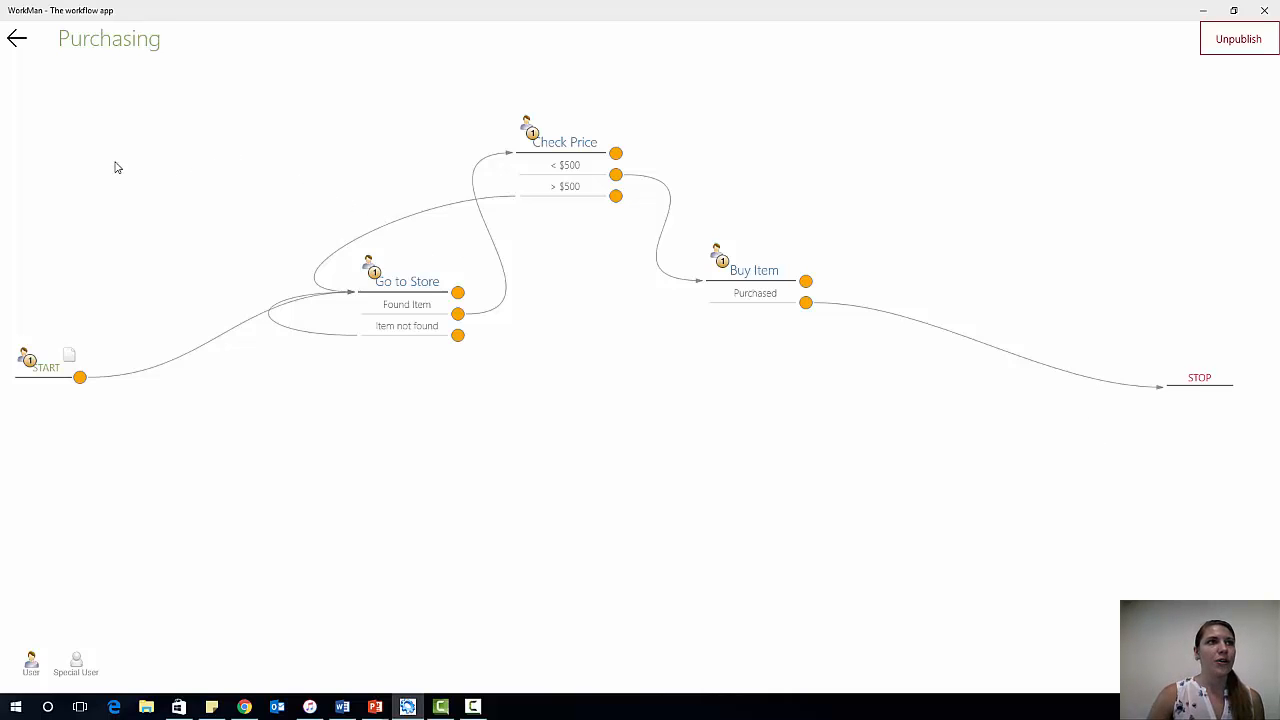
# - Return to the Purchasing inbox and initiate a new task with the custom form
pyautogui.click(18, 42)
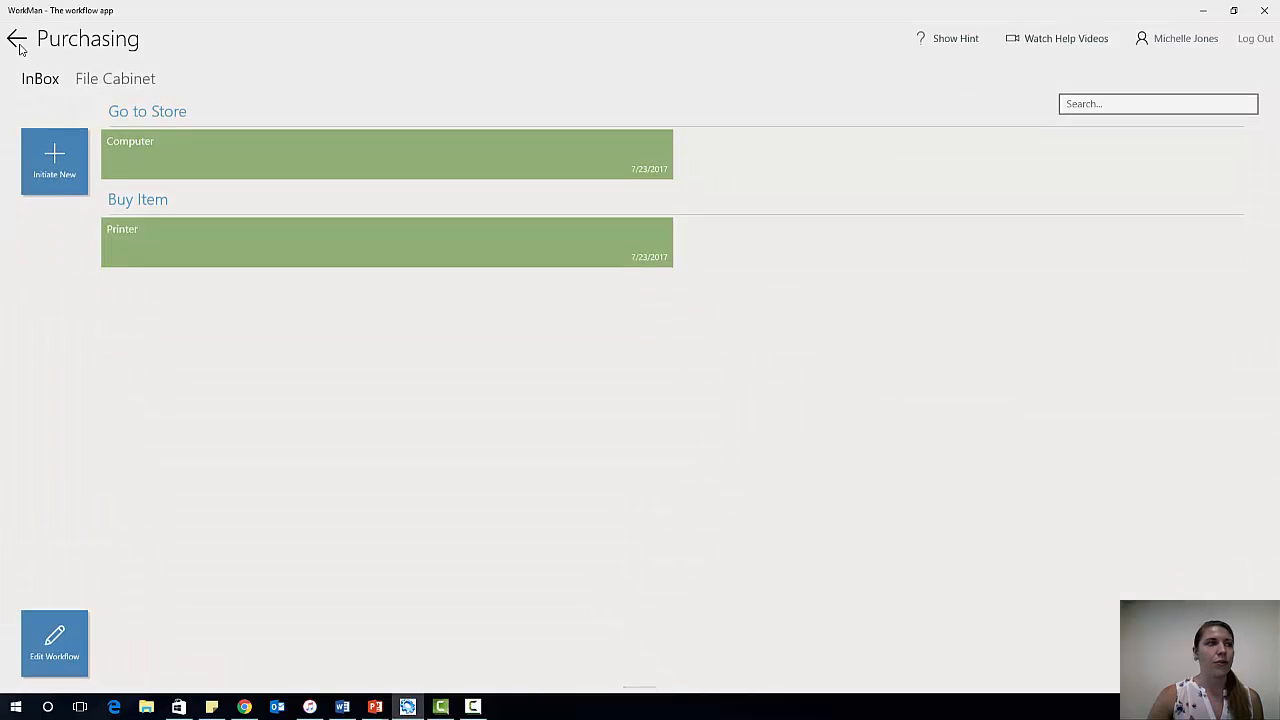
pyautogui.click(70, 181)
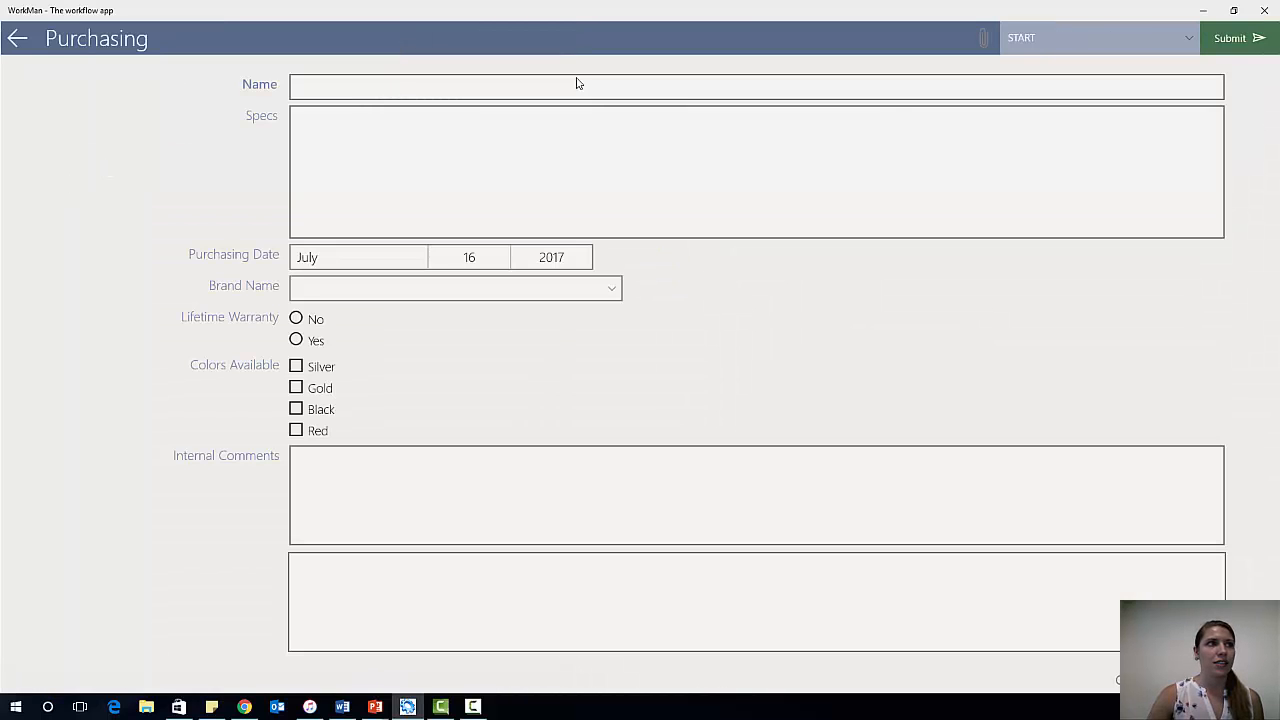
pyautogui.click(788, 152)
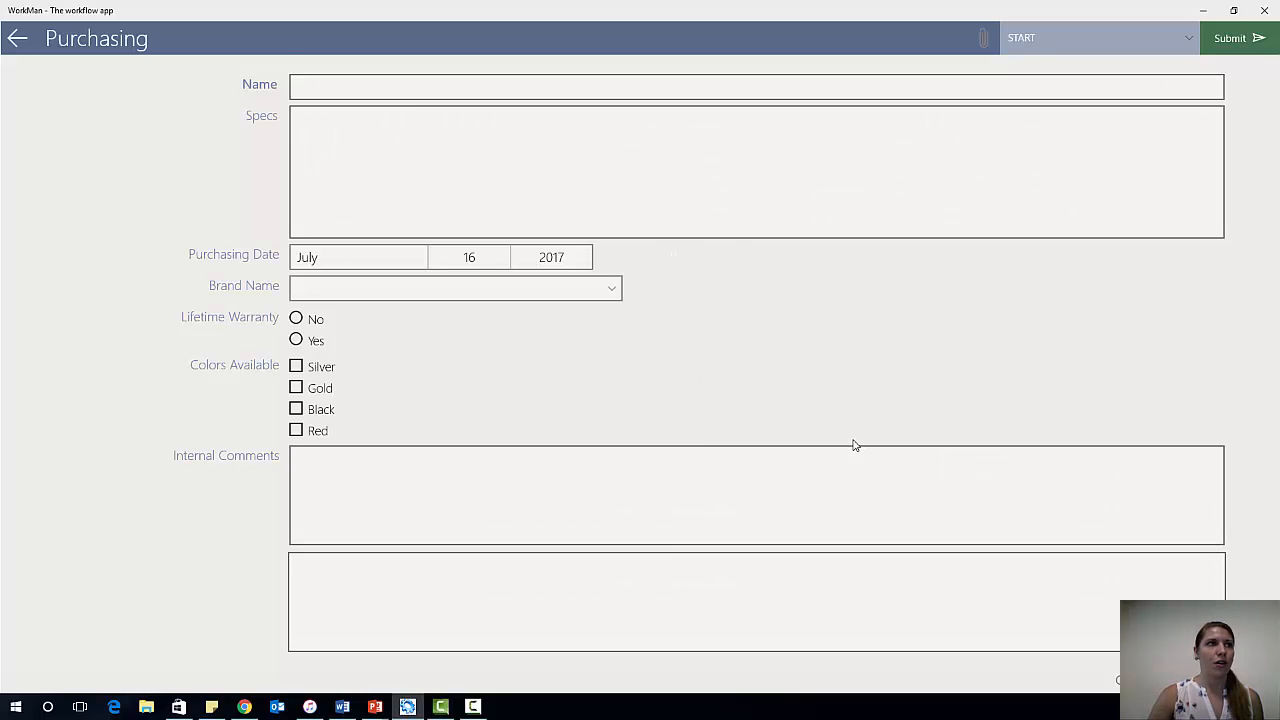
# - Enter "Printer" as the Name and list Scan, Color and Fax on separate lines in Specs
pyautogui.click(377, 93)
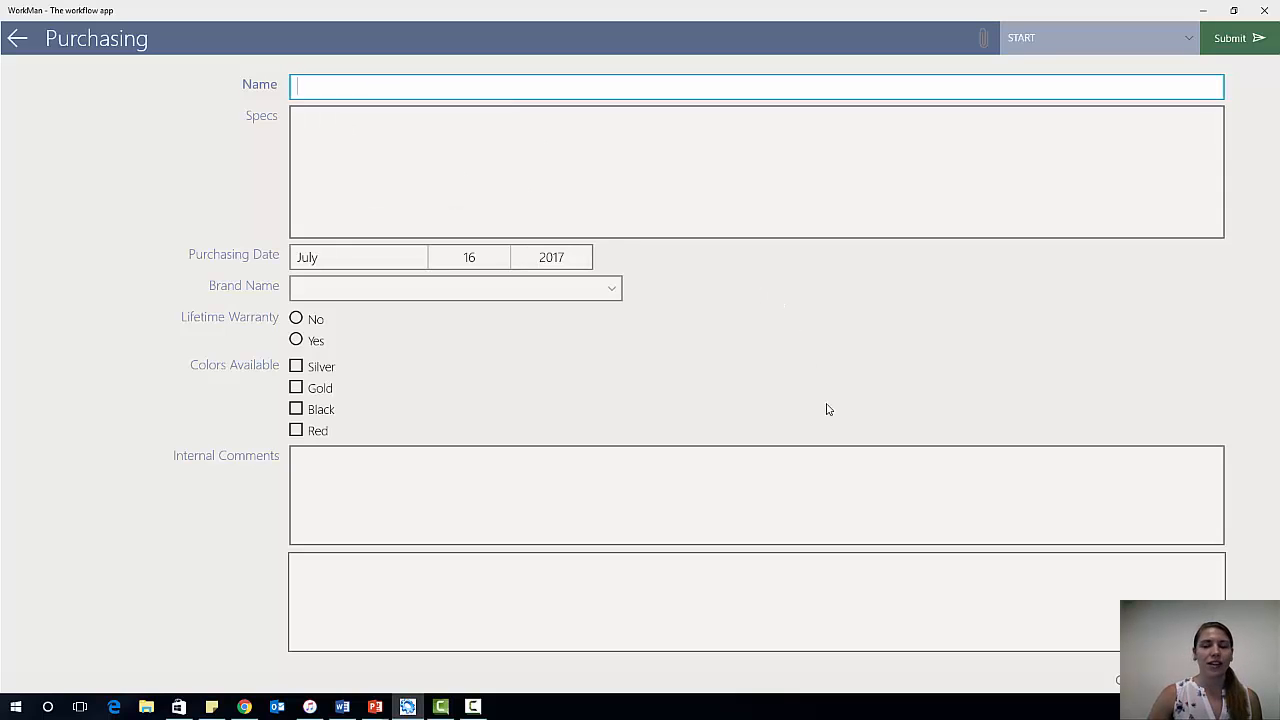
pyautogui.write('Printer')
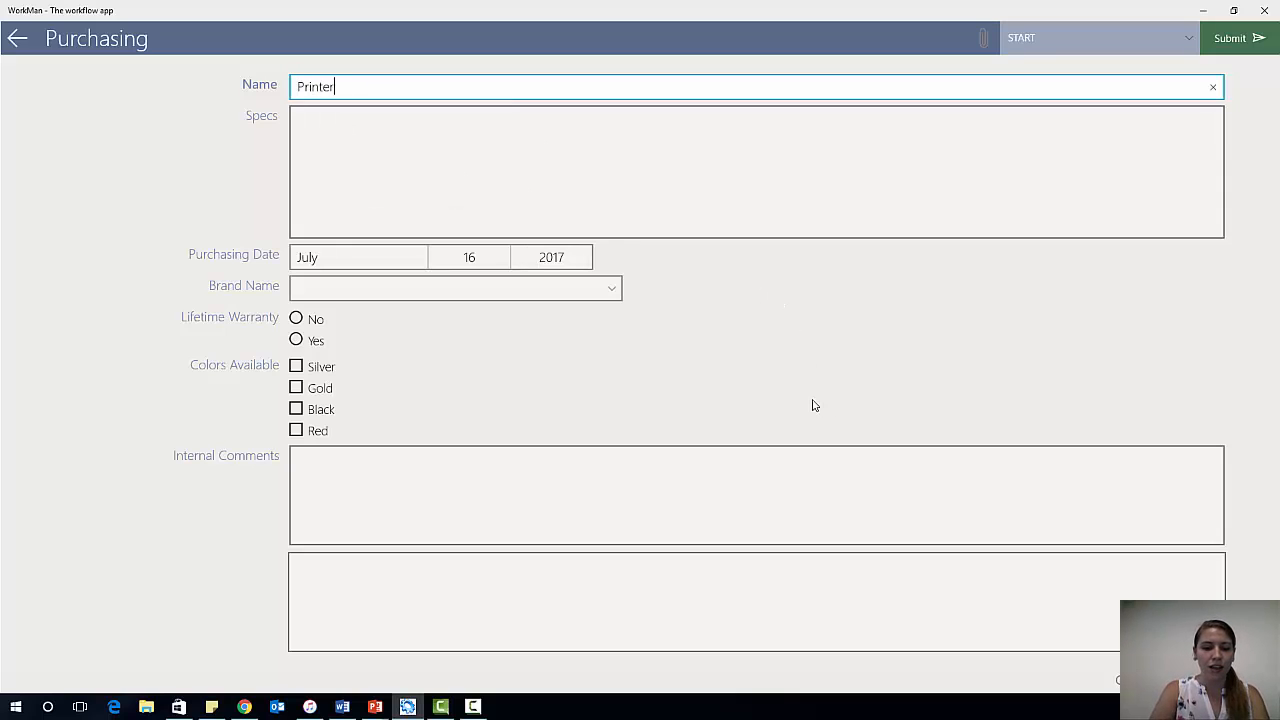
pyautogui.click(442, 204)
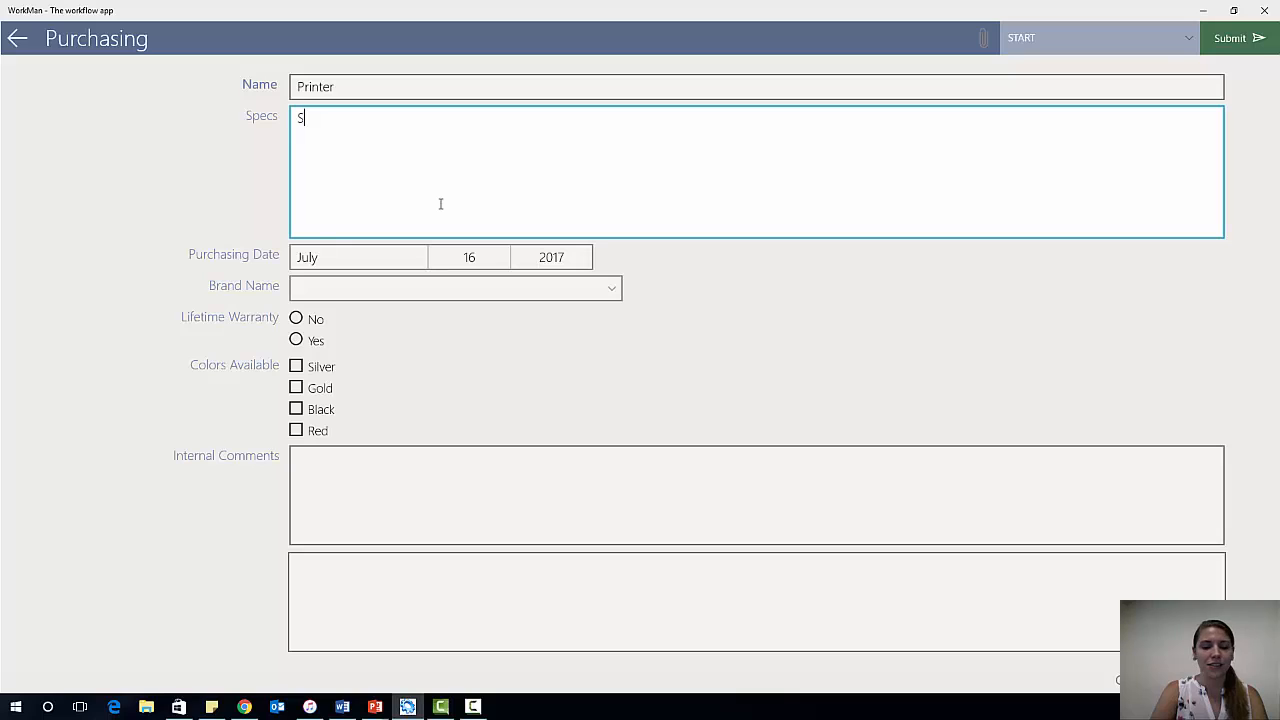
pyautogui.write('Scan ')
pyautogui.write('Colo')
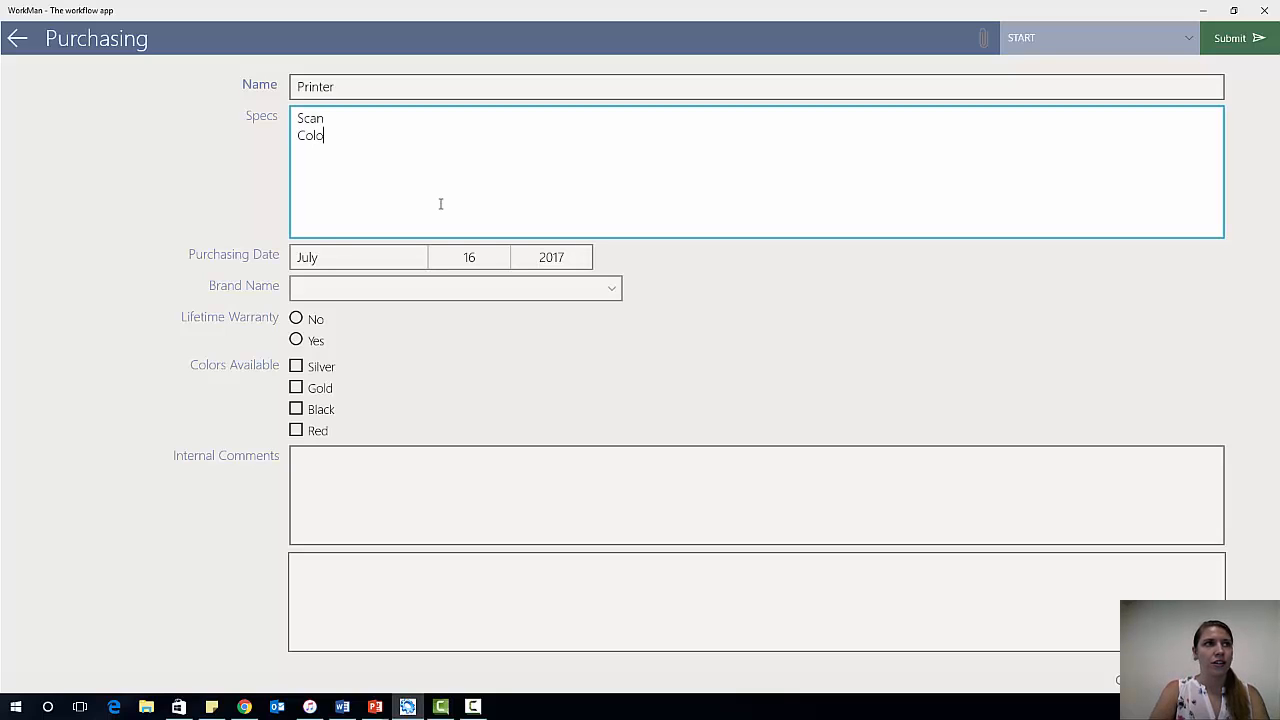
pyautogui.write('r Fax')
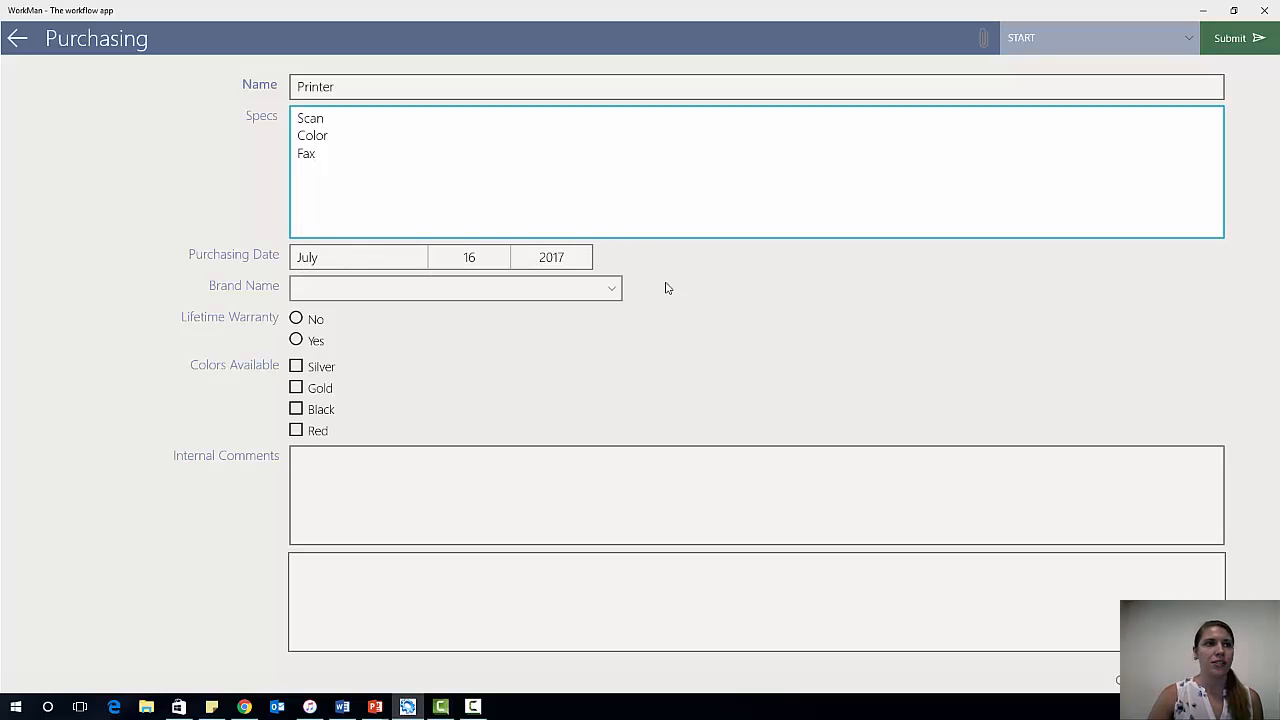
# - Set the Brand Name of the new purchasing task to HP
pyautogui.click(601, 290)
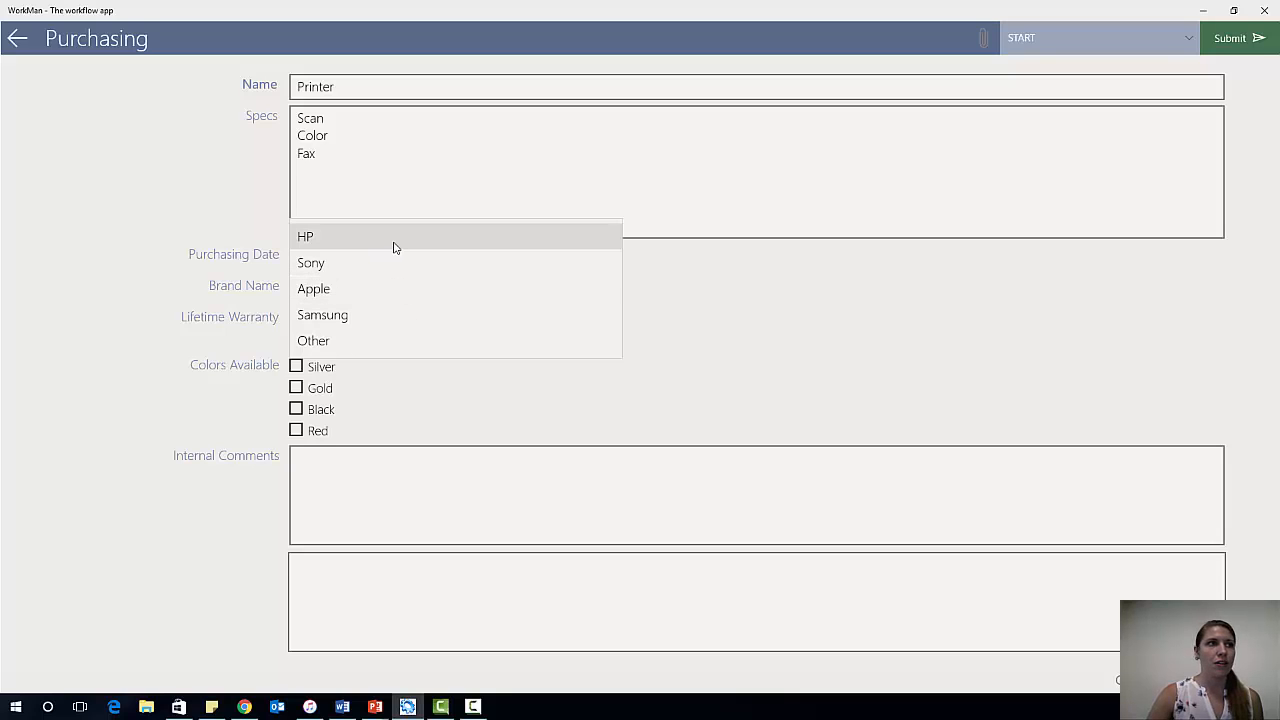
pyautogui.click(394, 240)
pyautogui.click(461, 377)
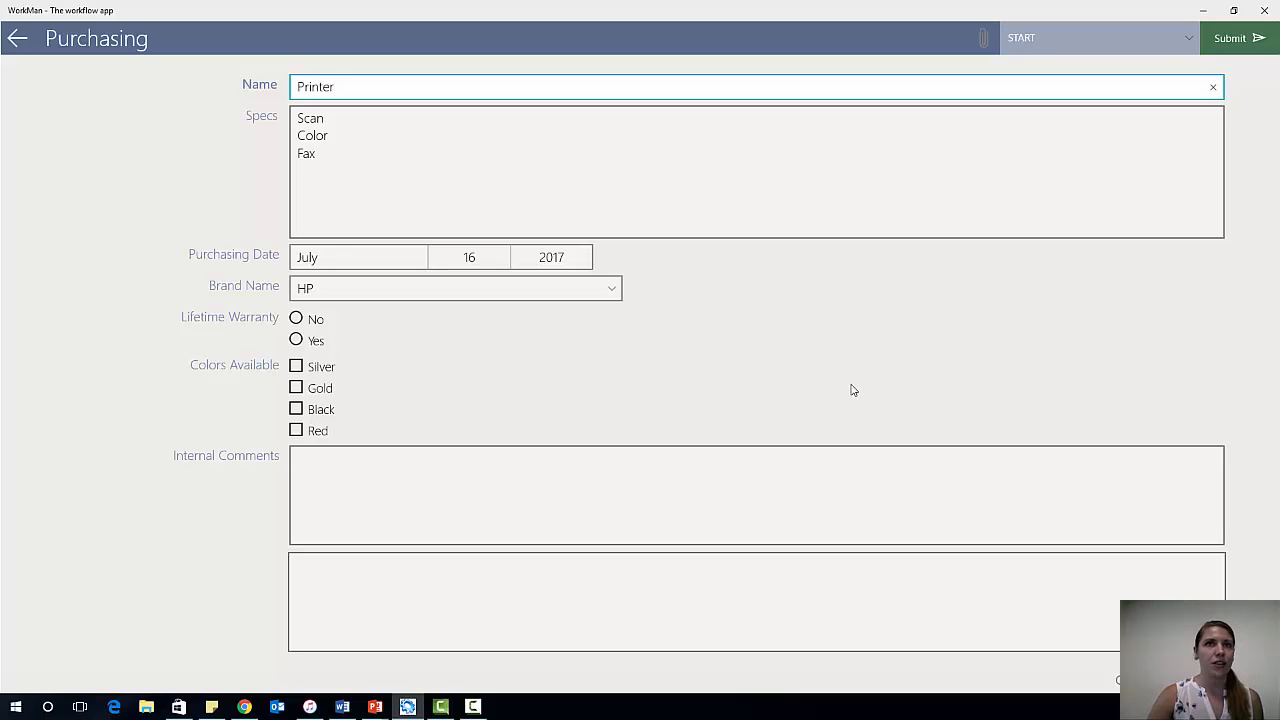
# - Enter "Needed by Aug 2017" in Internal Comments and submit the new task
pyautogui.click(376, 471)
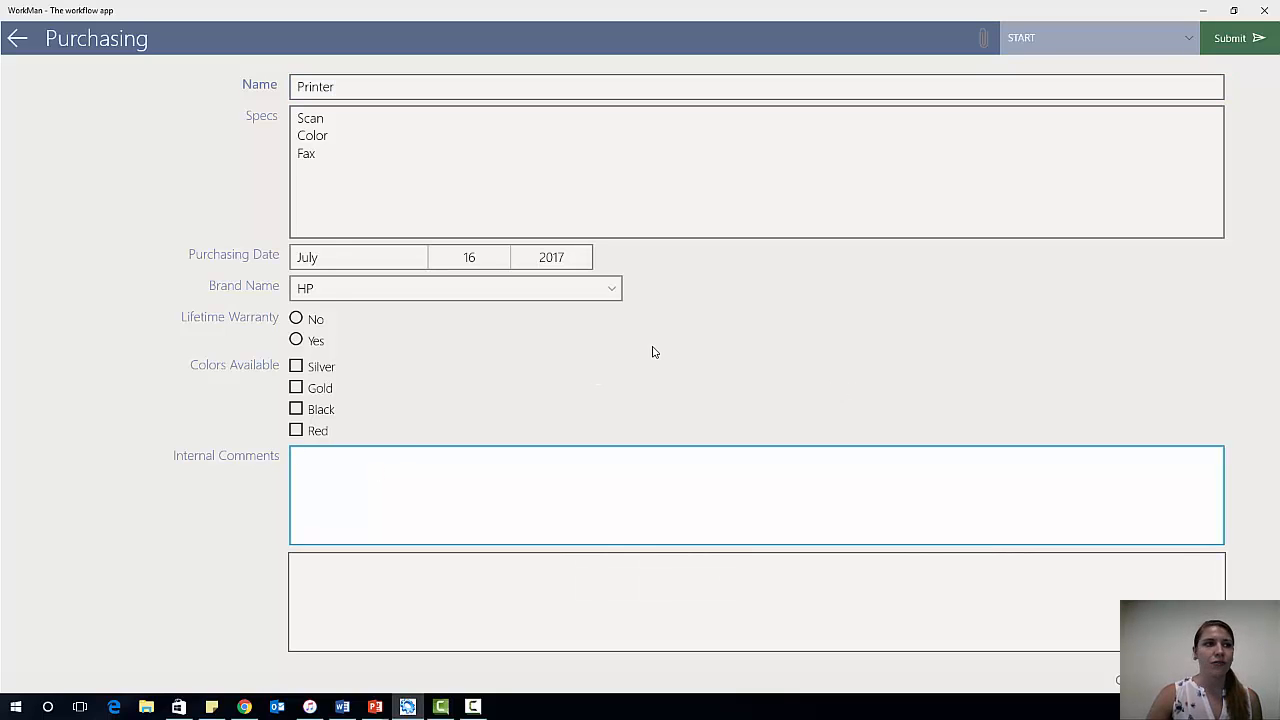
pyautogui.write('Needed by Aug 2017')
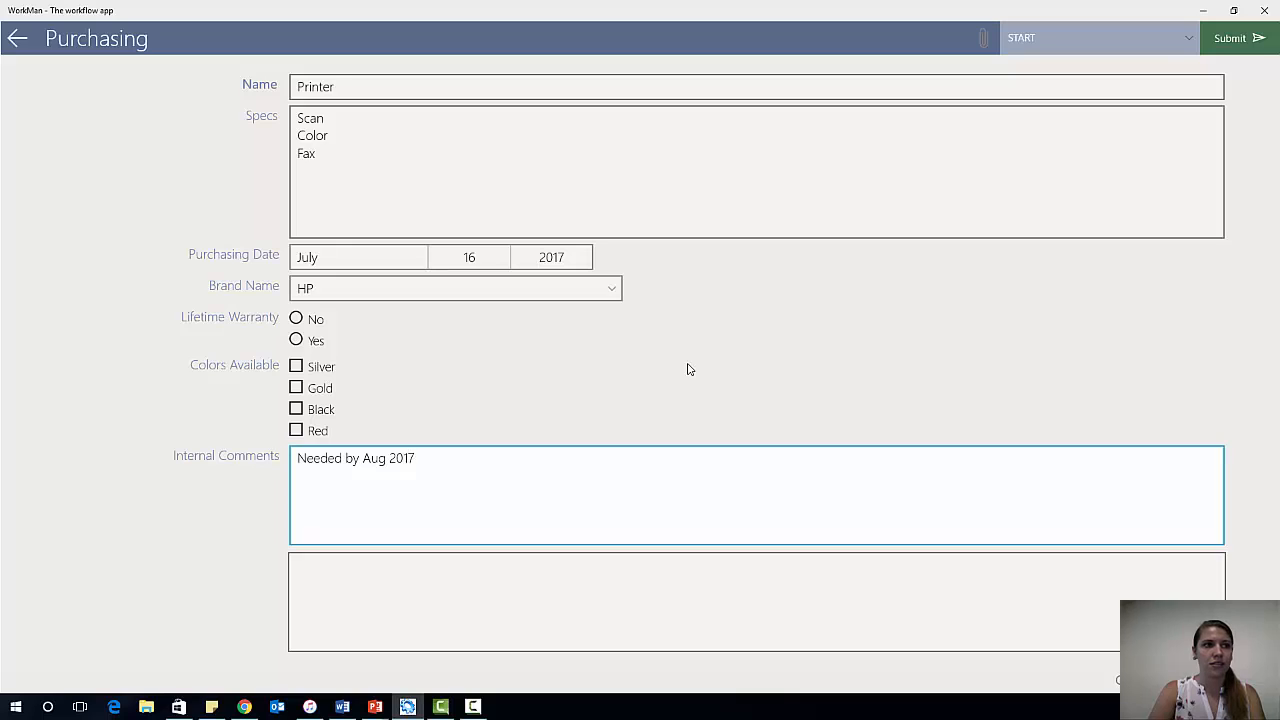
pyautogui.click(1054, 86)
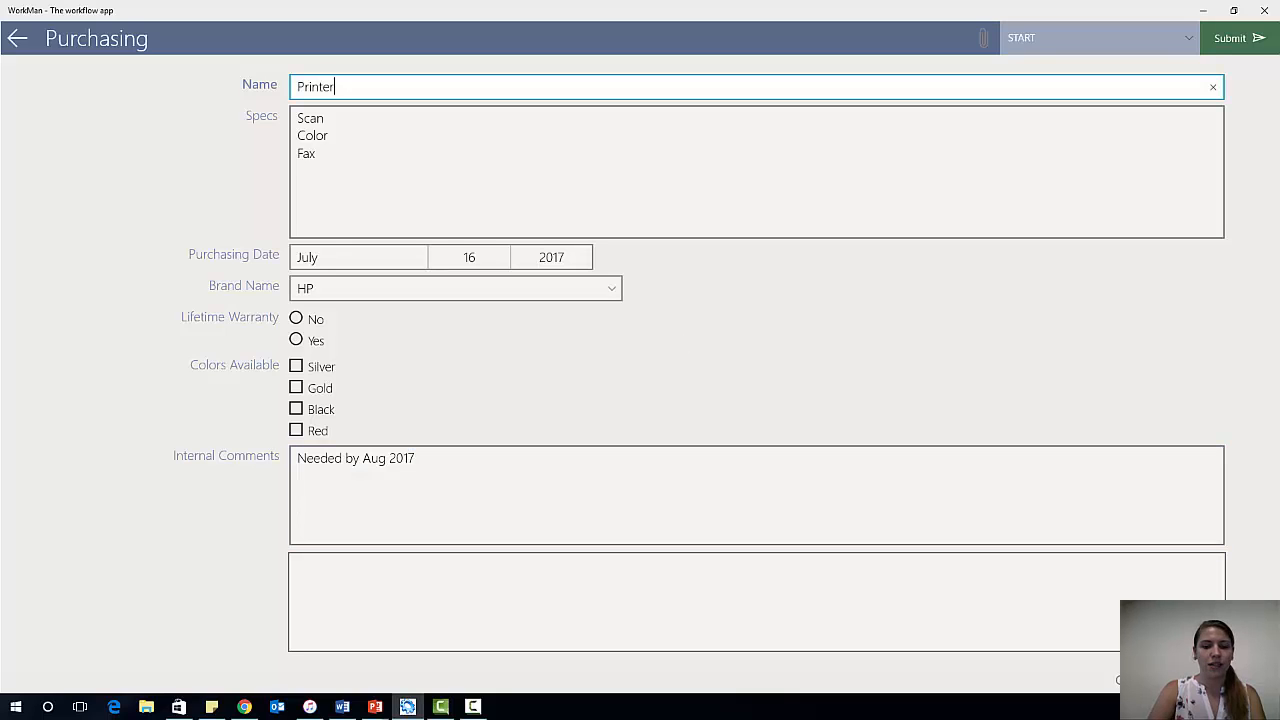
pyautogui.click(1236, 46)
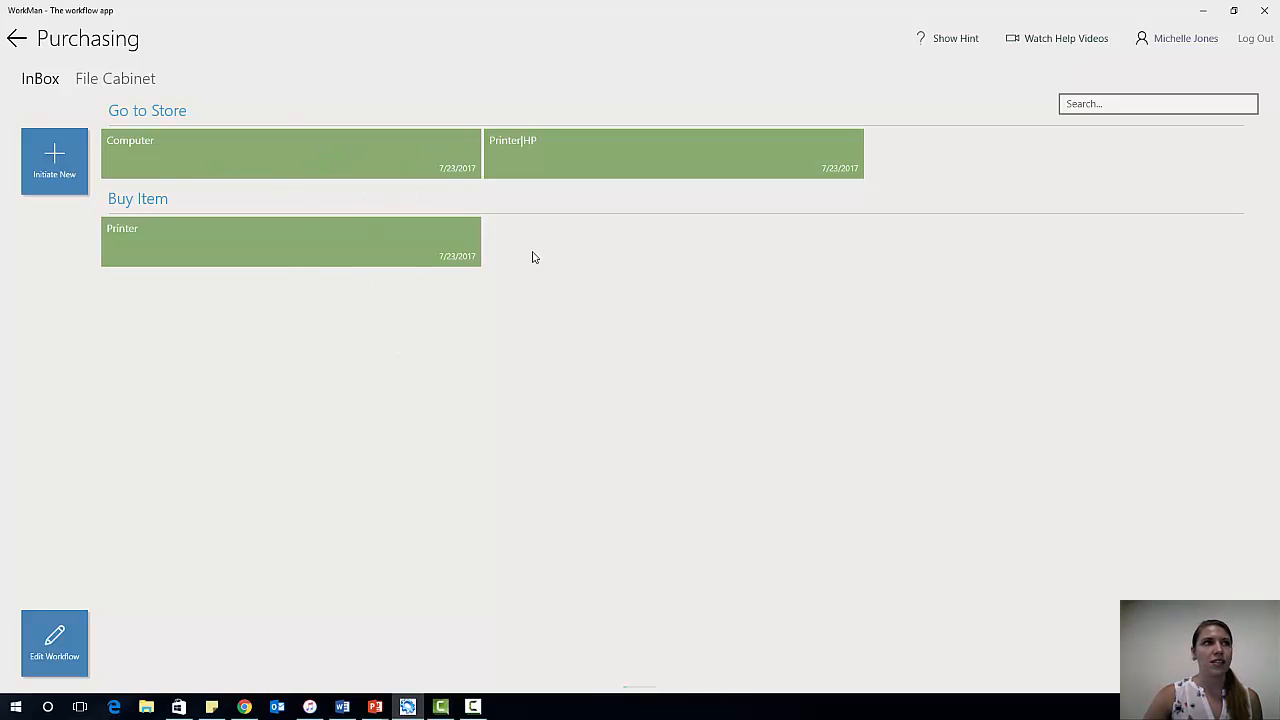
# - Open the Printer|HP task under Go to Store, set Lifetime Warranty to No and mark Silver and Black as Colors Available
pyautogui.click(649, 166)
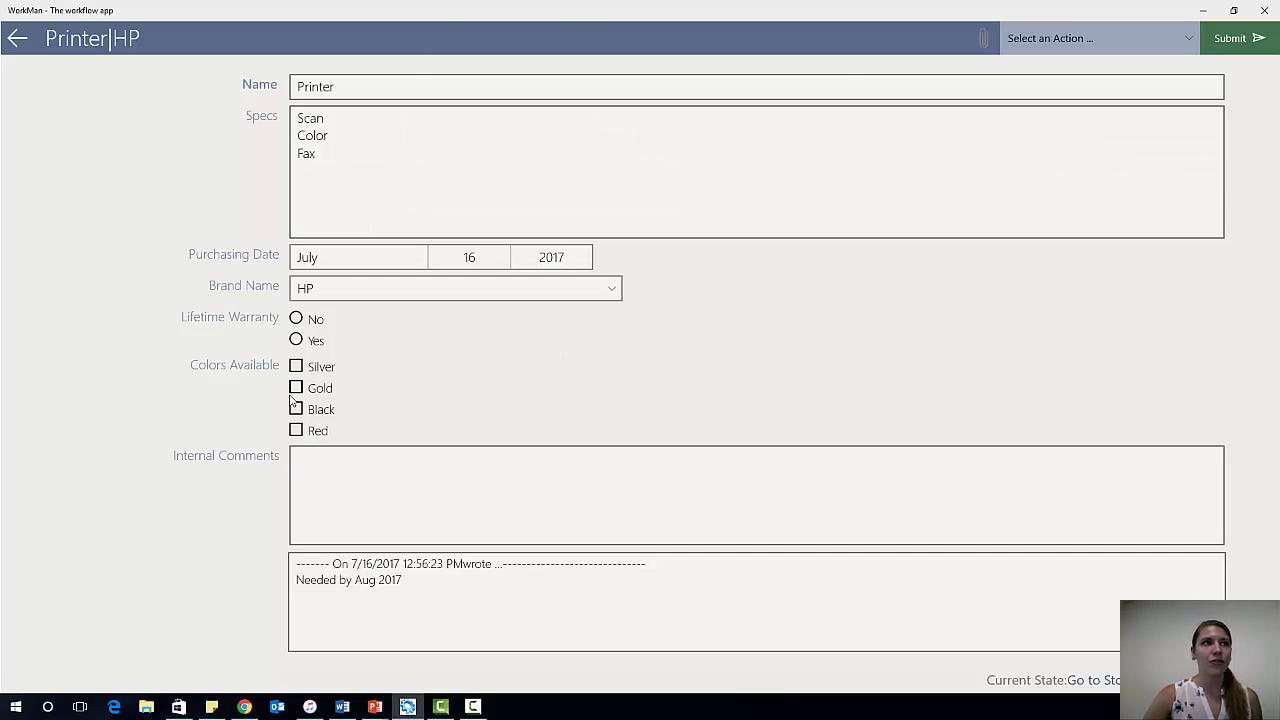
pyautogui.click(296, 319)
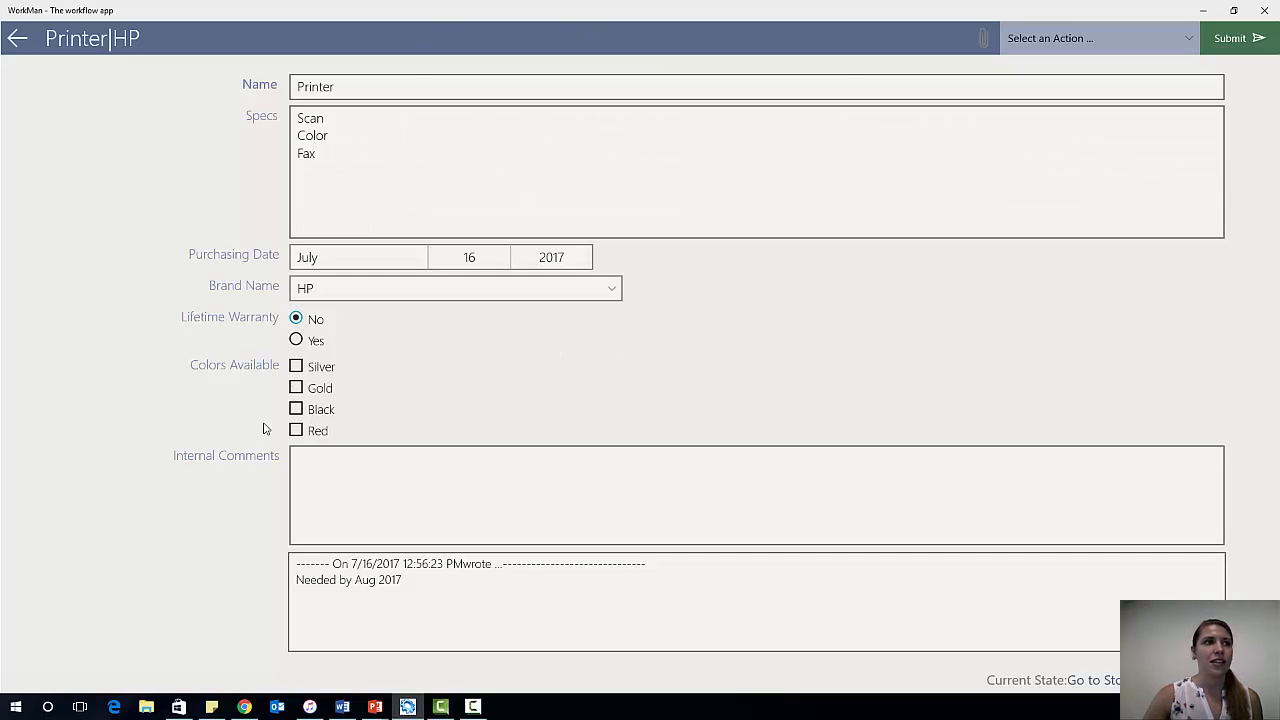
pyautogui.click(296, 366)
pyautogui.click(297, 410)
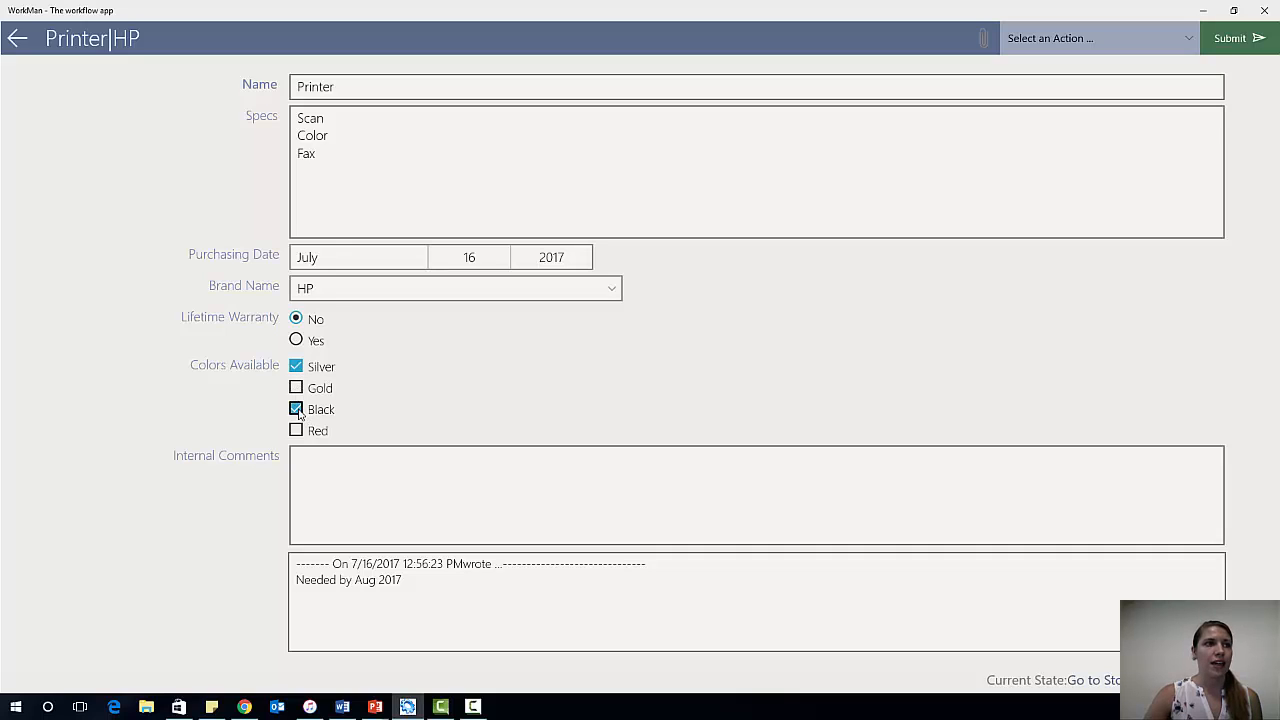
# - Enter "Looks best in silver" in the task's Internal Comments
pyautogui.click(345, 479)
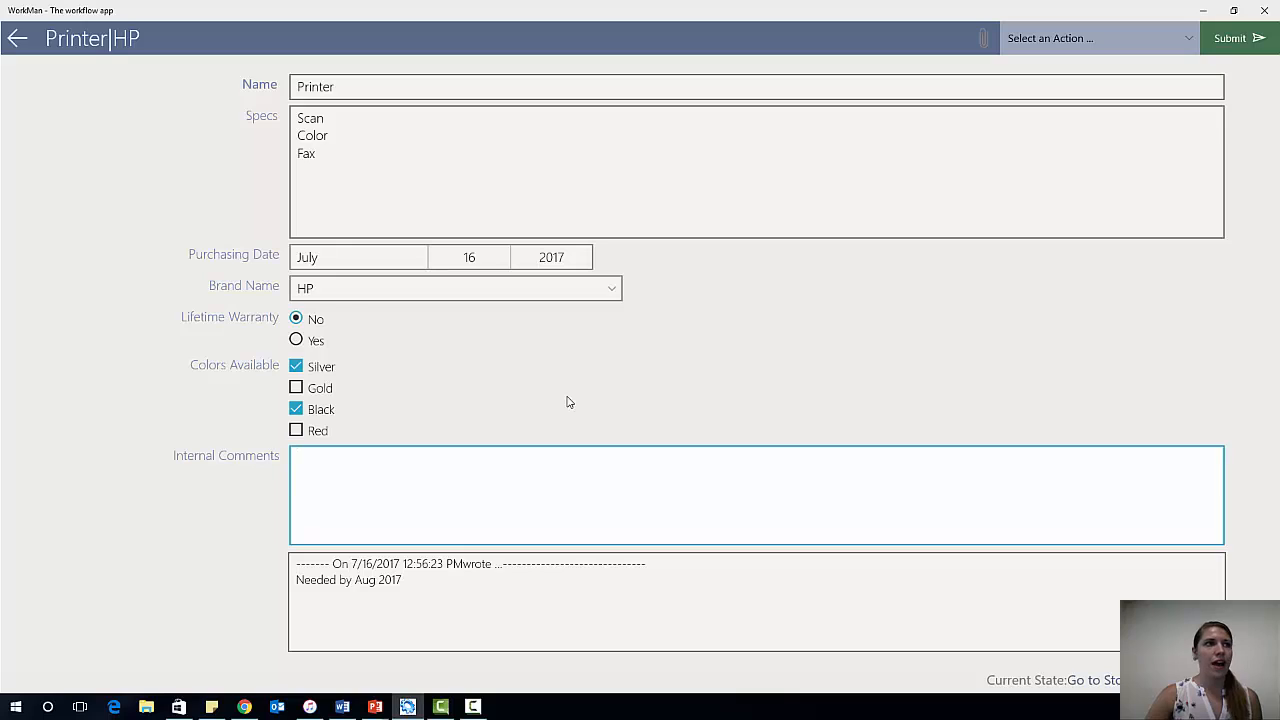
pyautogui.write('Lo')
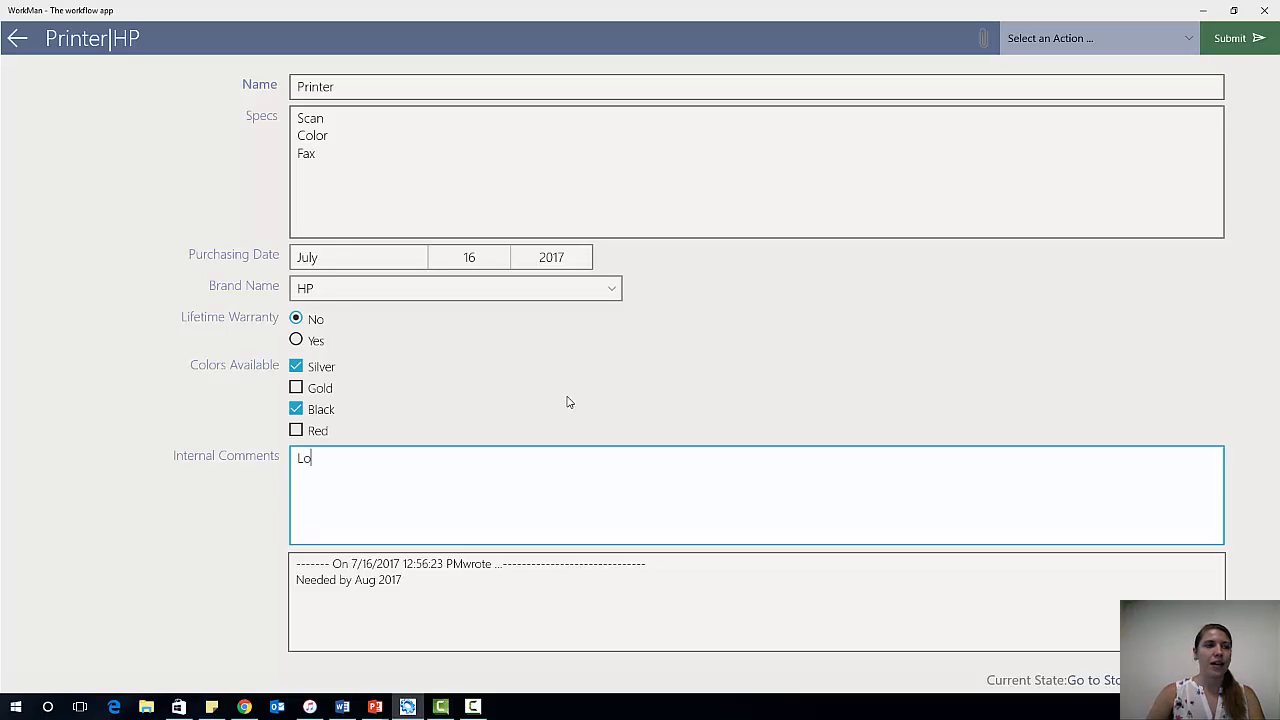
pyautogui.write('oks best i')
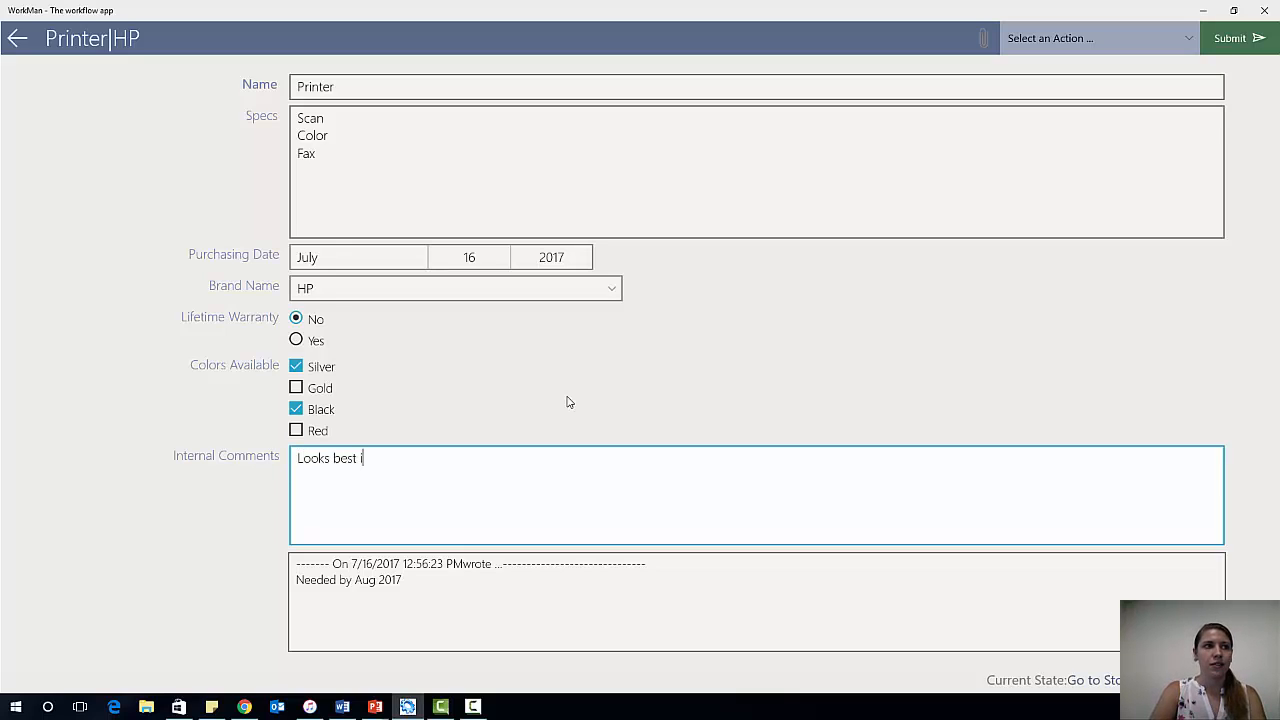
pyautogui.write('n silver')
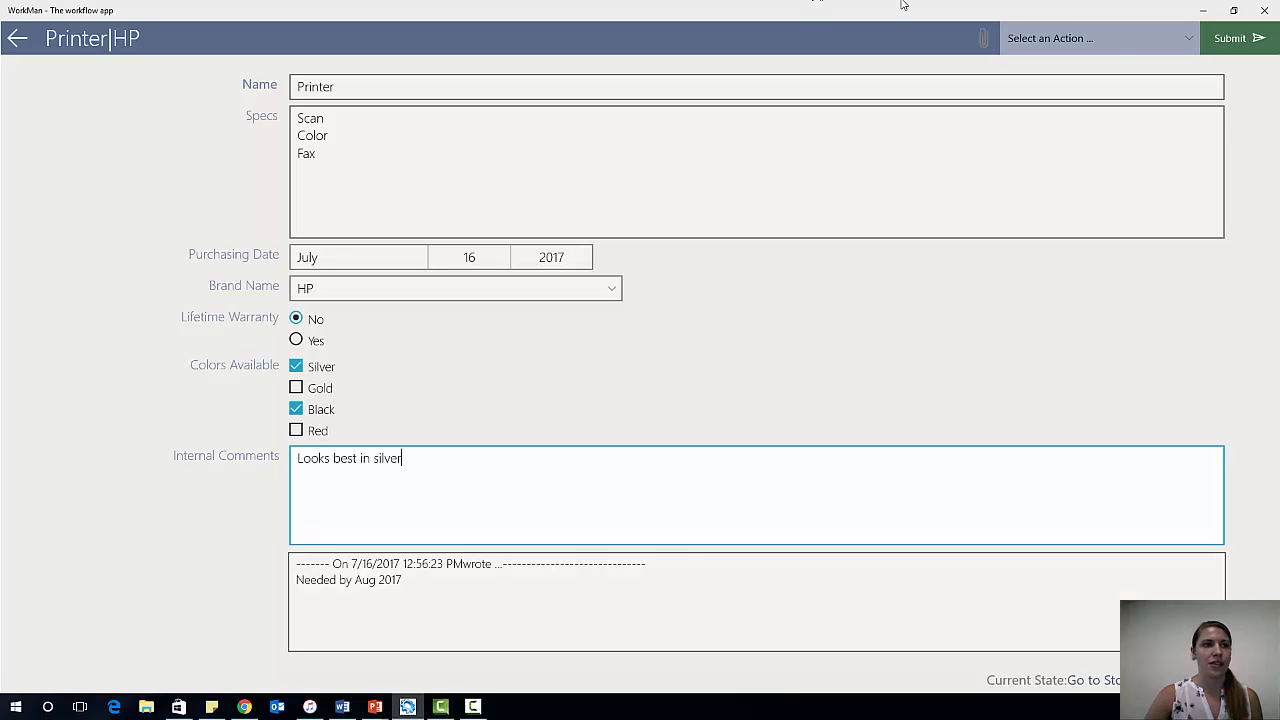
# - Submit the Printer|HP task with the Found Item action
pyautogui.click(1114, 44)
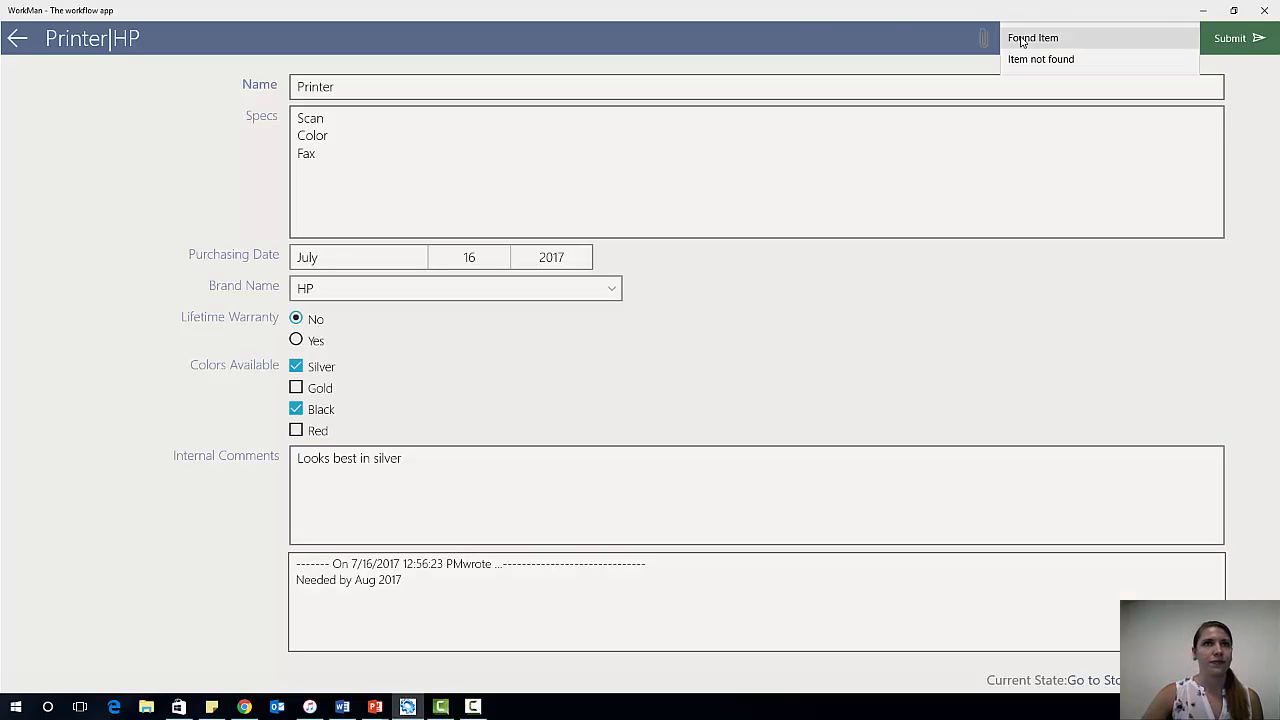
pyautogui.click(1073, 40)
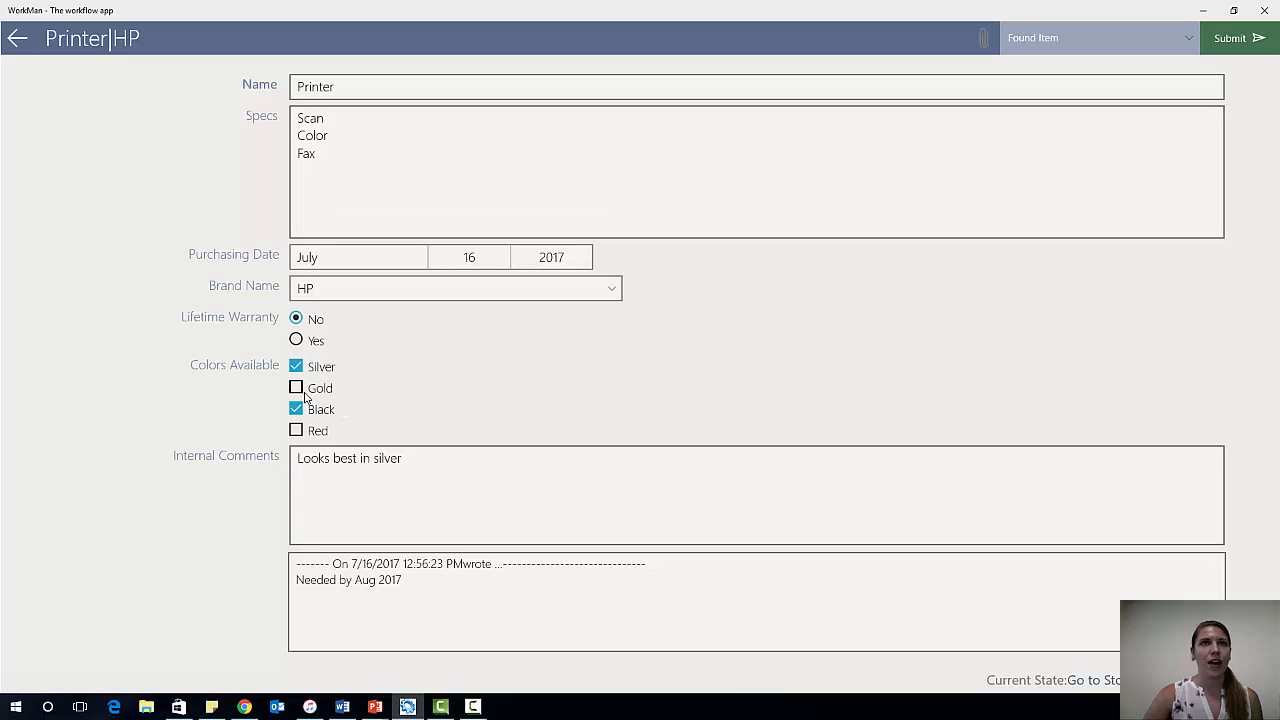
pyautogui.click(1227, 44)
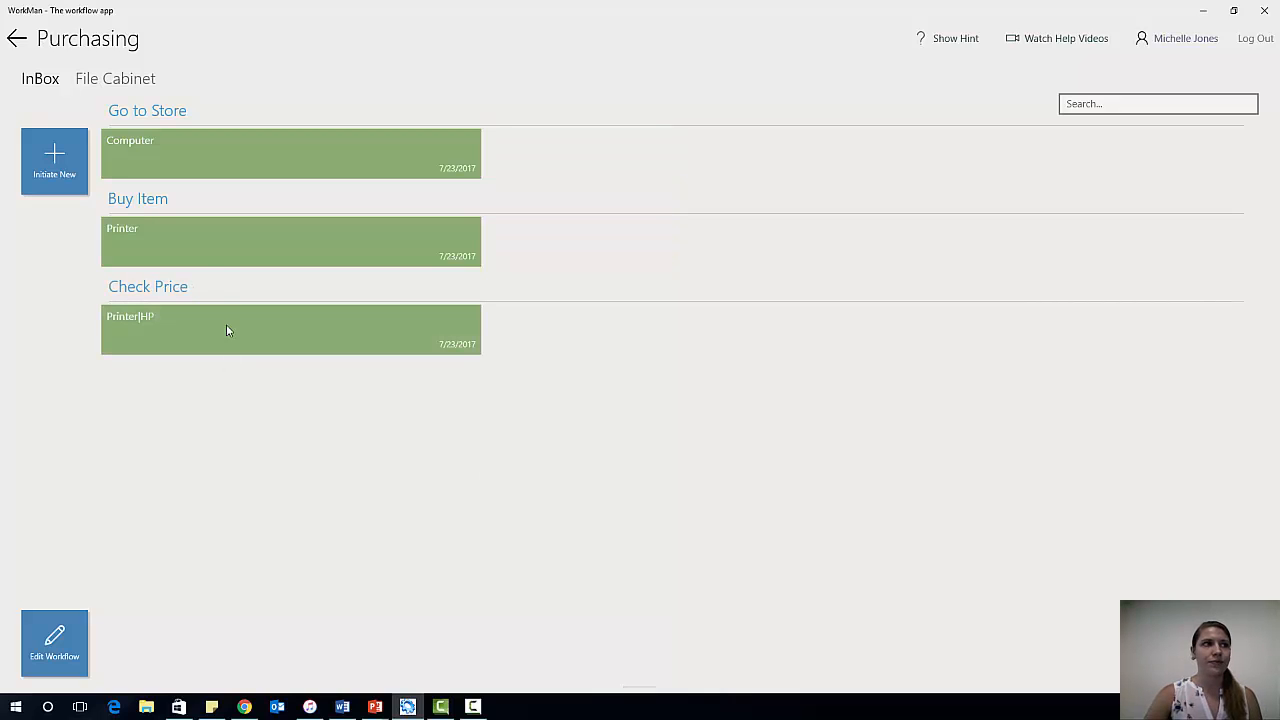
# - Open the Printer|HP task under Check Price and submit it with the < $500 action
pyautogui.click(245, 328)
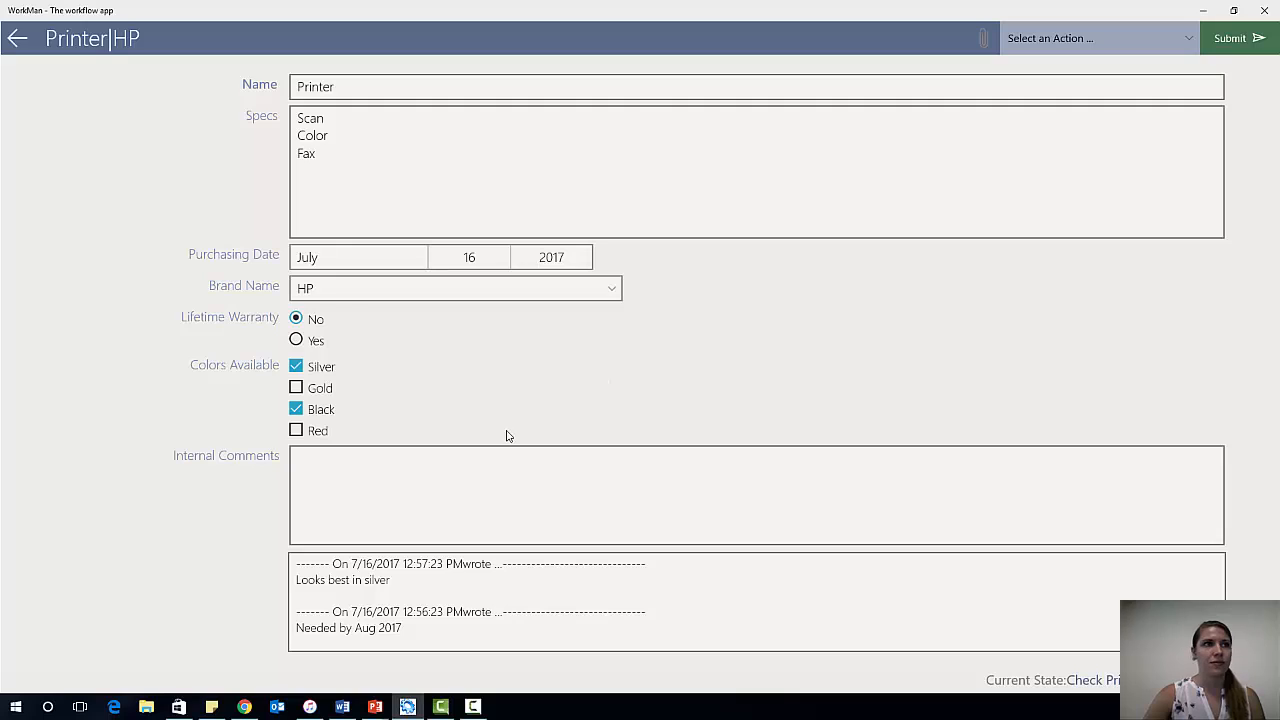
pyautogui.click(1105, 44)
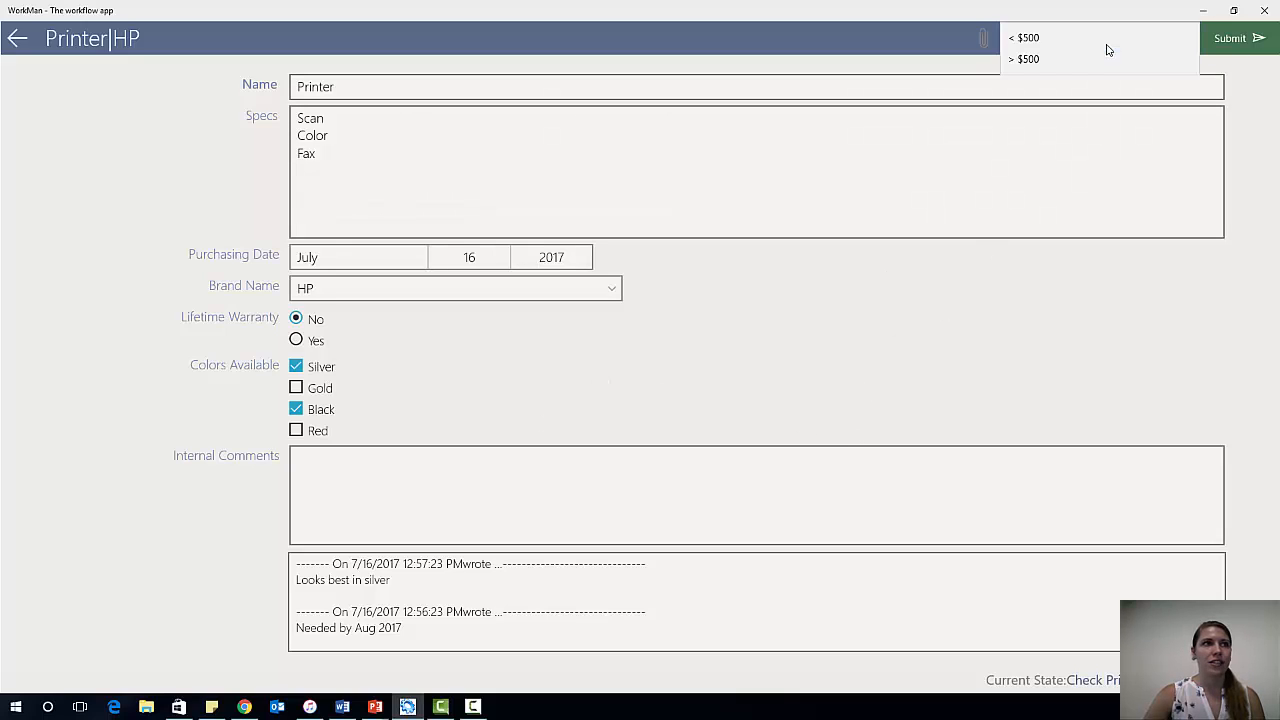
pyautogui.click(1025, 44)
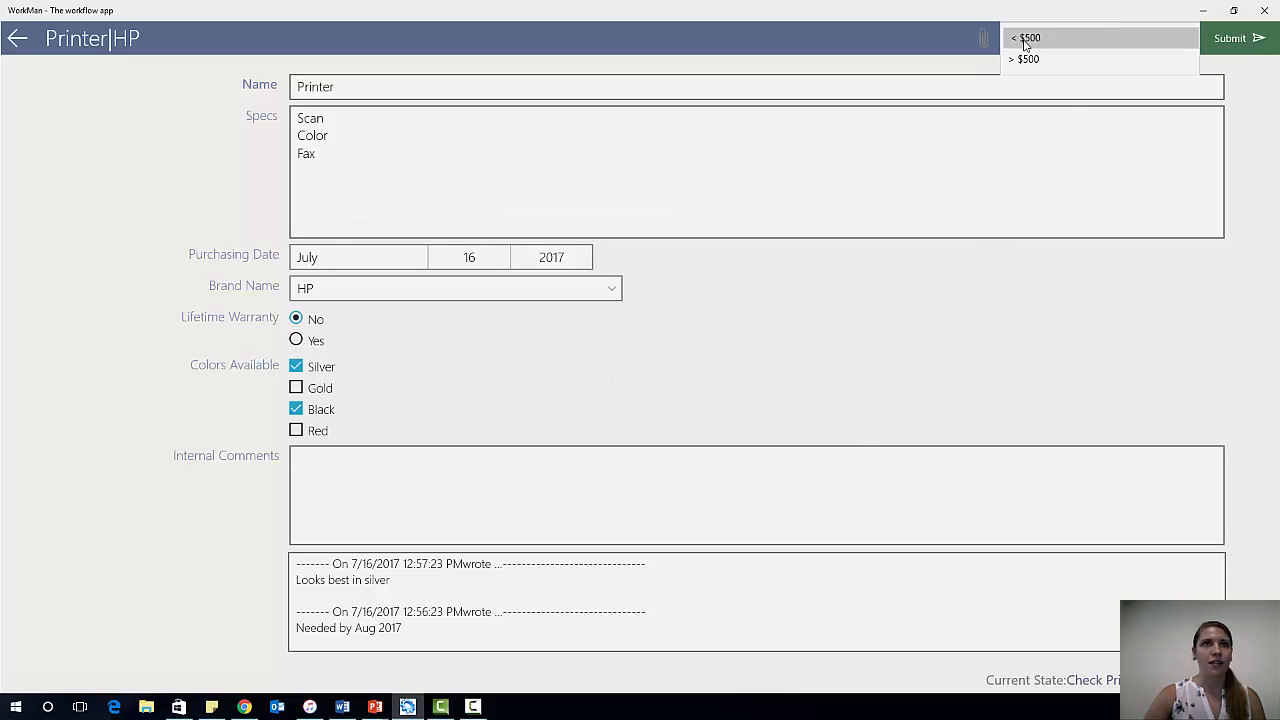
pyautogui.click(1257, 42)
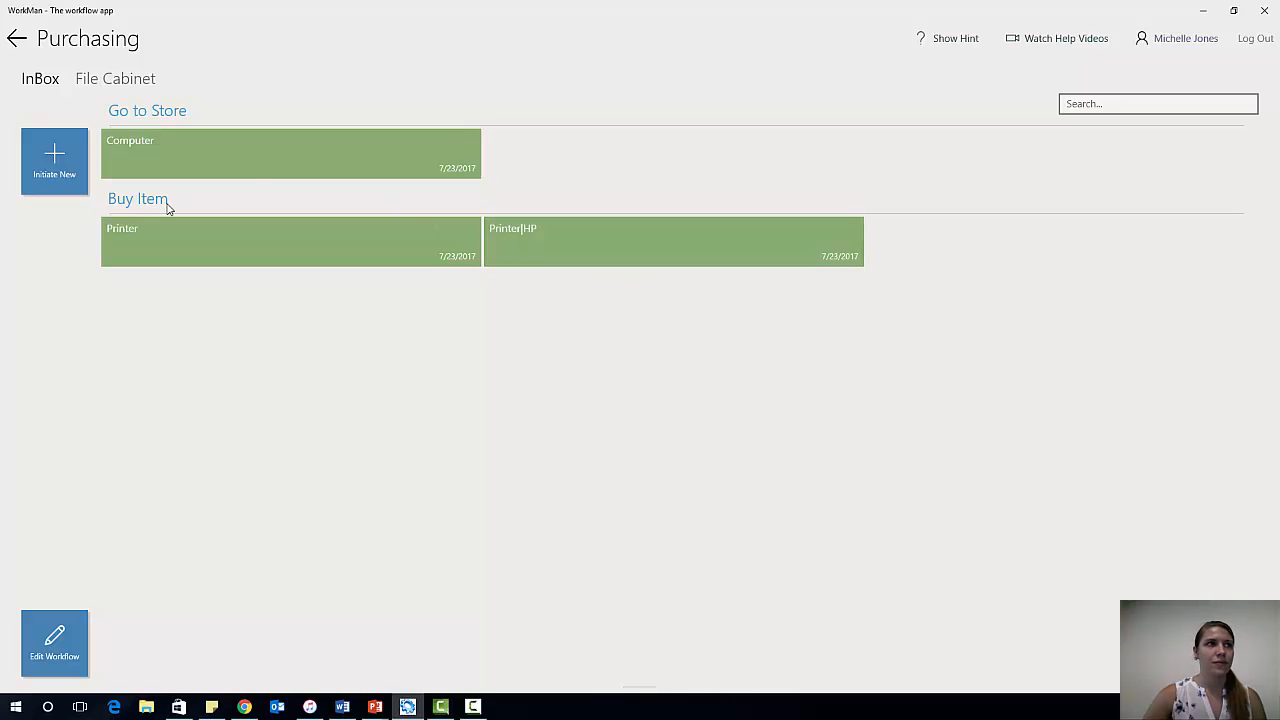
# - Open the Printer|HP task under Buy Item and confirm July 16, 2017 as its Purchasing Date
pyautogui.click(672, 255)
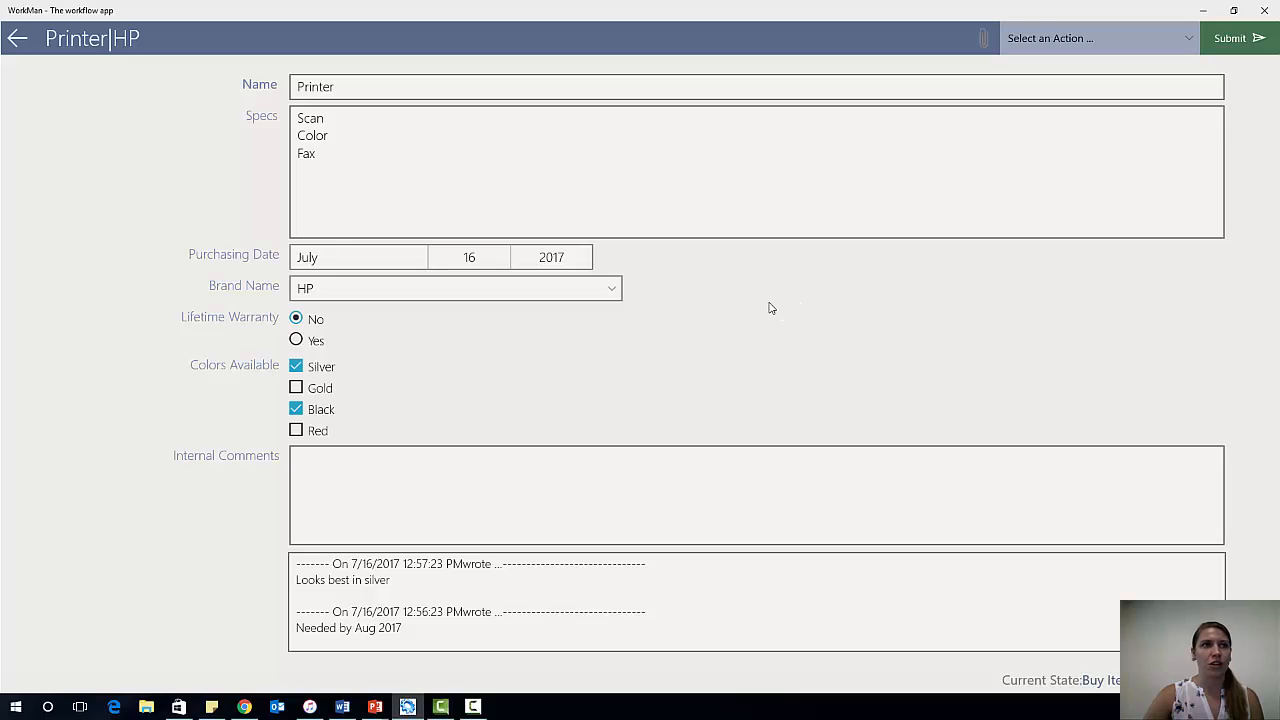
pyautogui.click(390, 266)
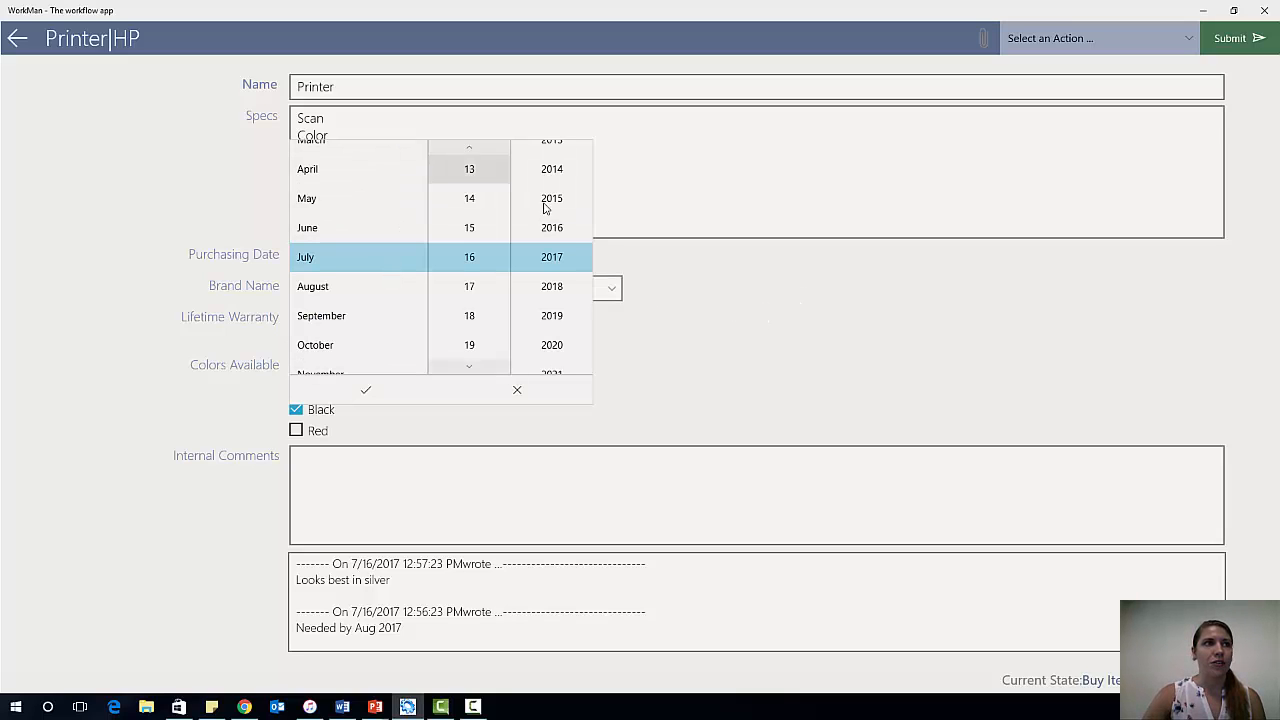
pyautogui.click(394, 146)
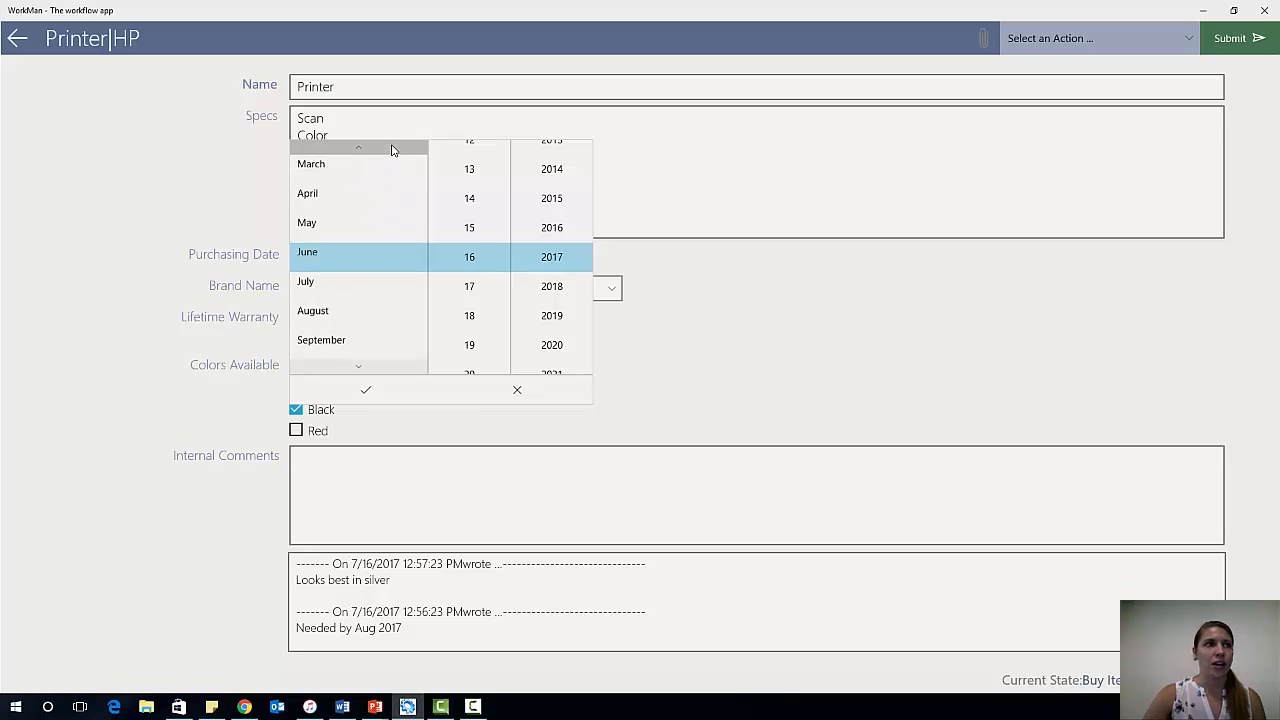
pyautogui.click(408, 292)
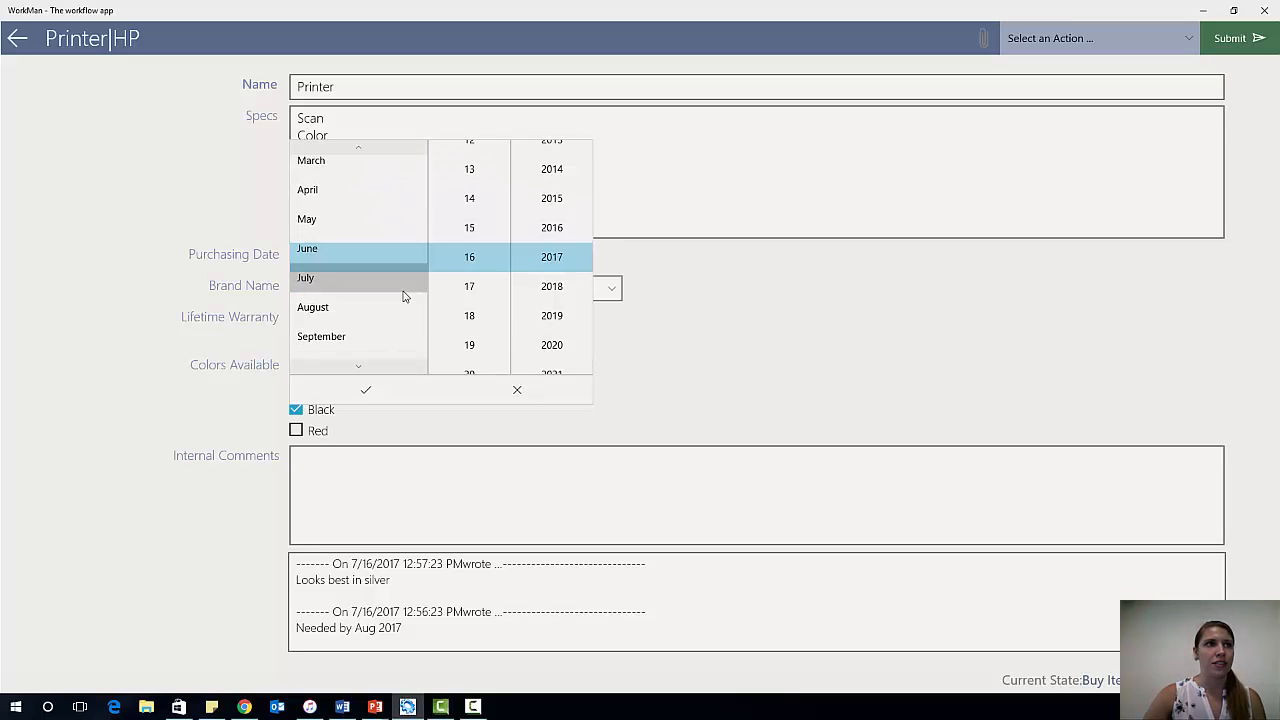
pyautogui.click(367, 392)
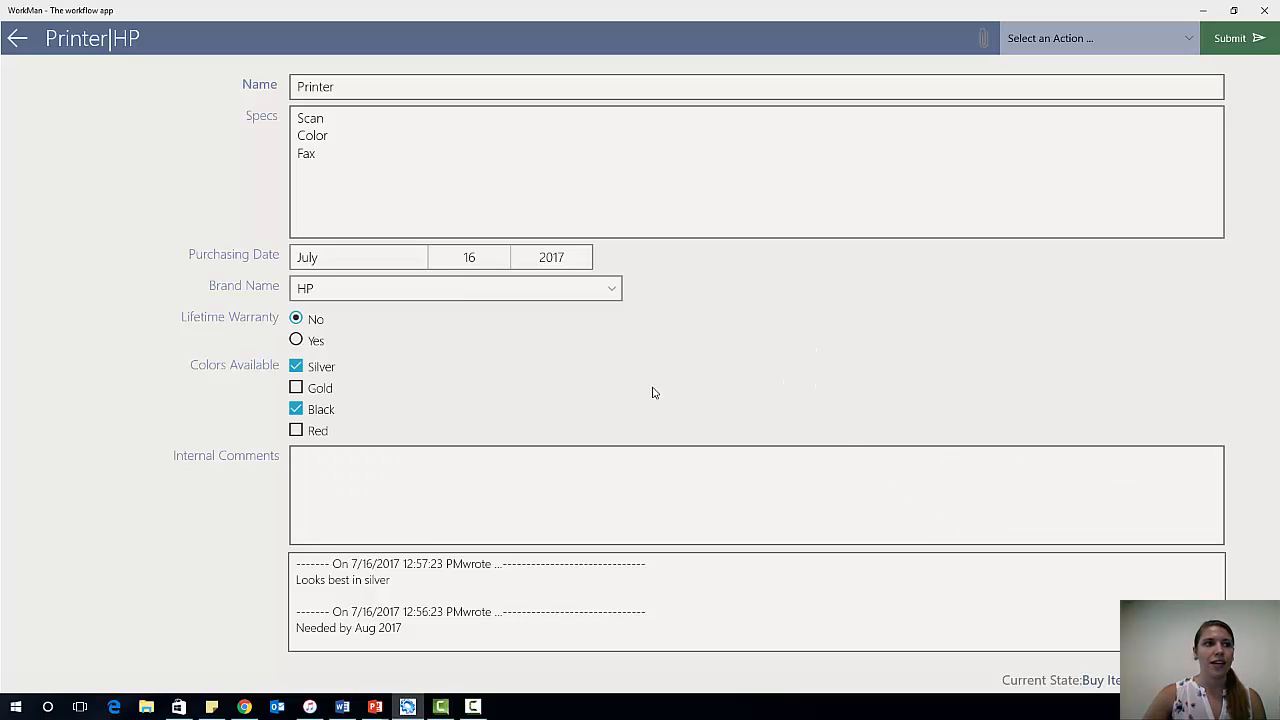
# - Submit the Printer|HP task with the Purchased action
pyautogui.click(1098, 37)
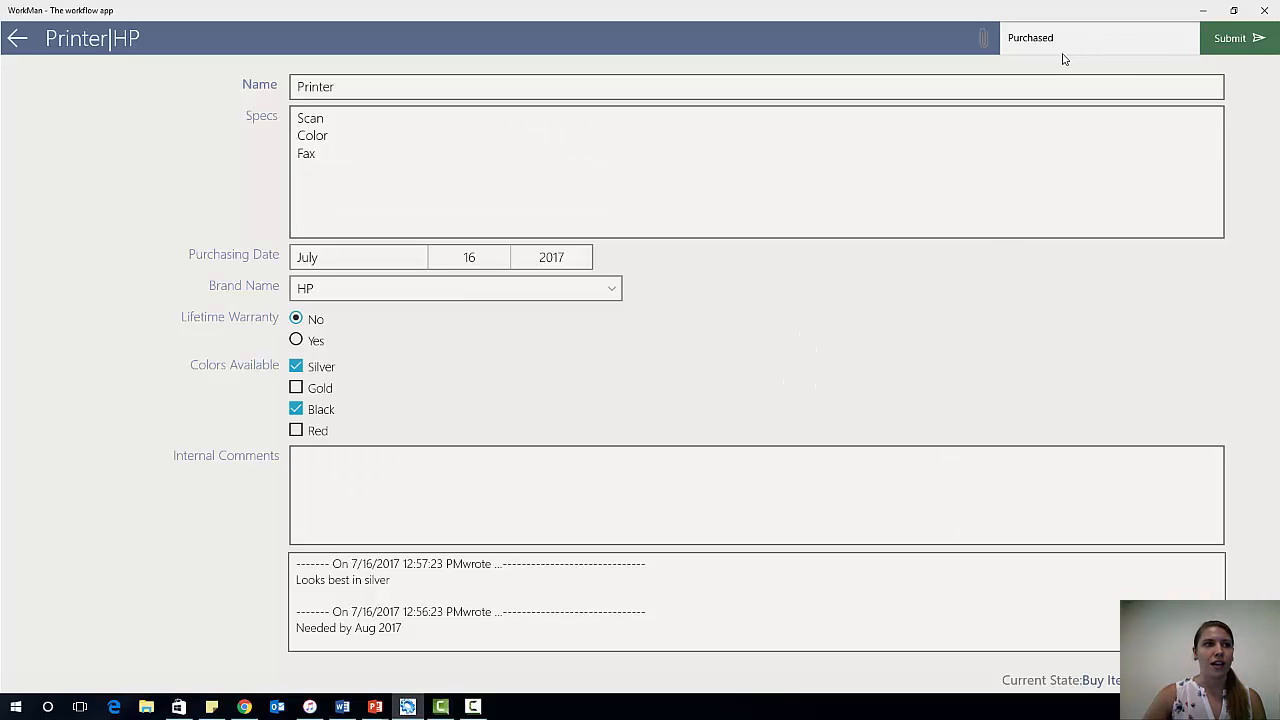
pyautogui.click(1058, 50)
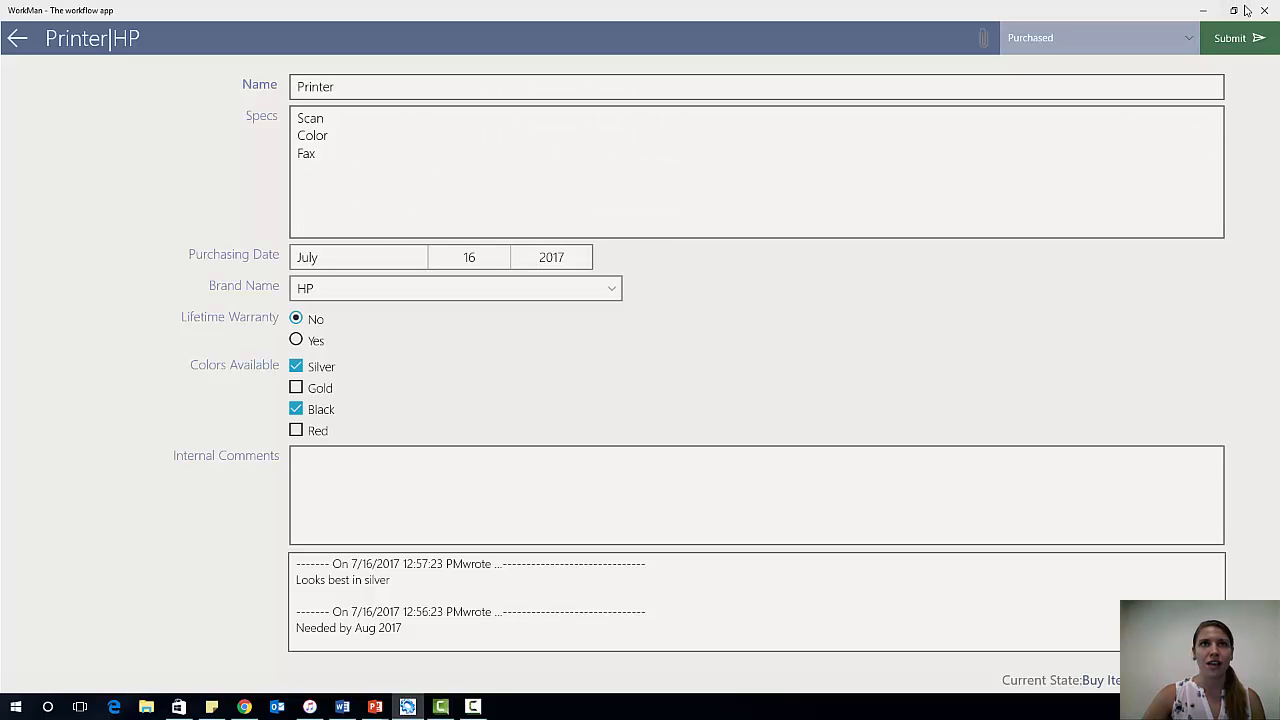
pyautogui.click(1240, 40)
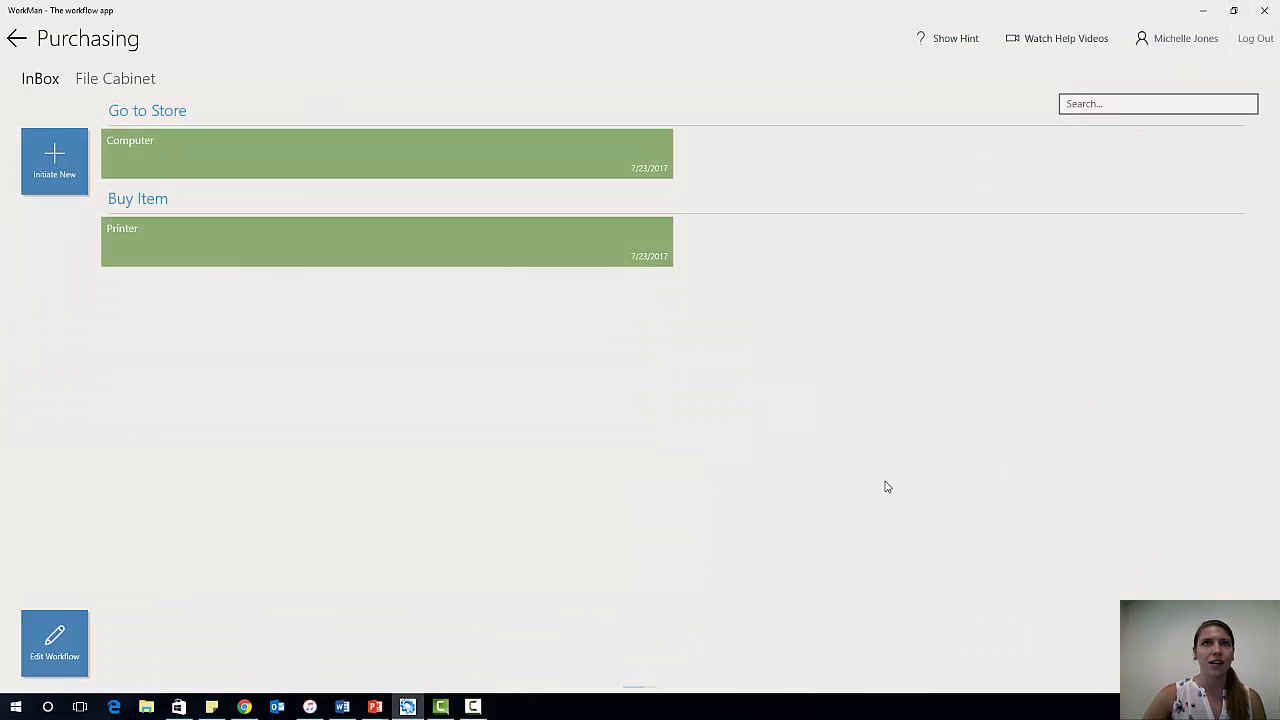
pyautogui.hotkey('alt', 'Tab')
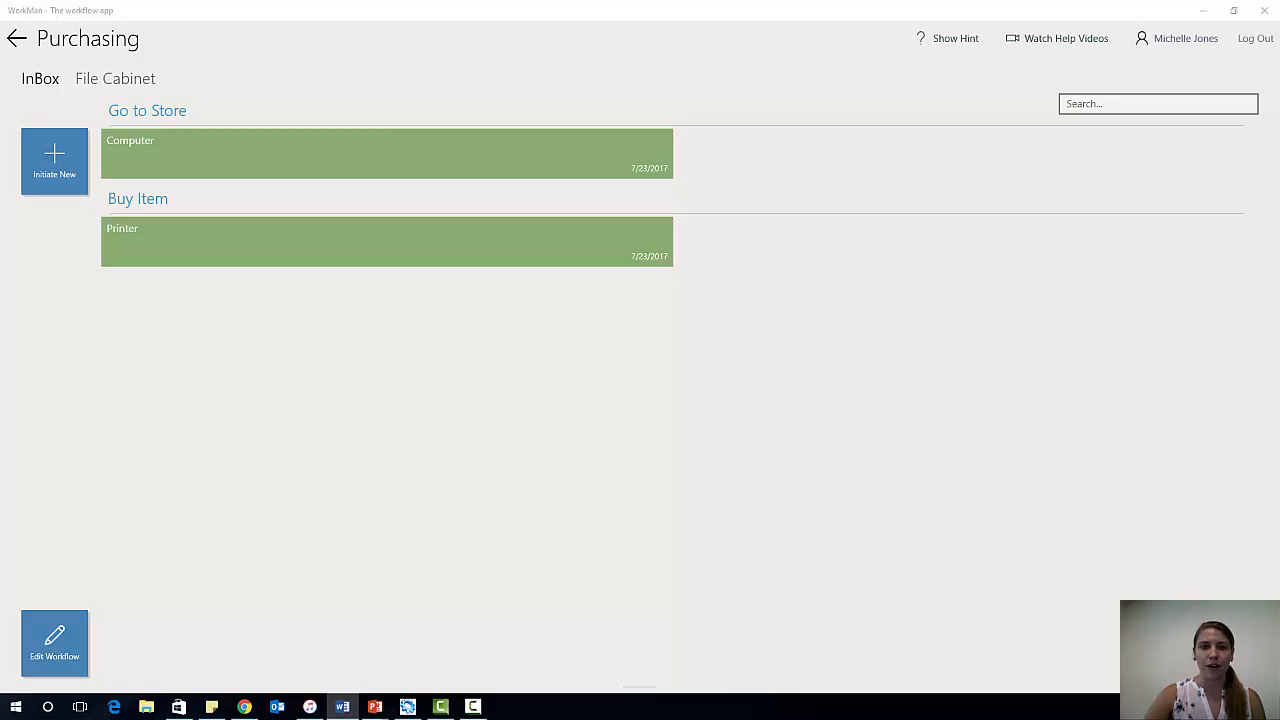